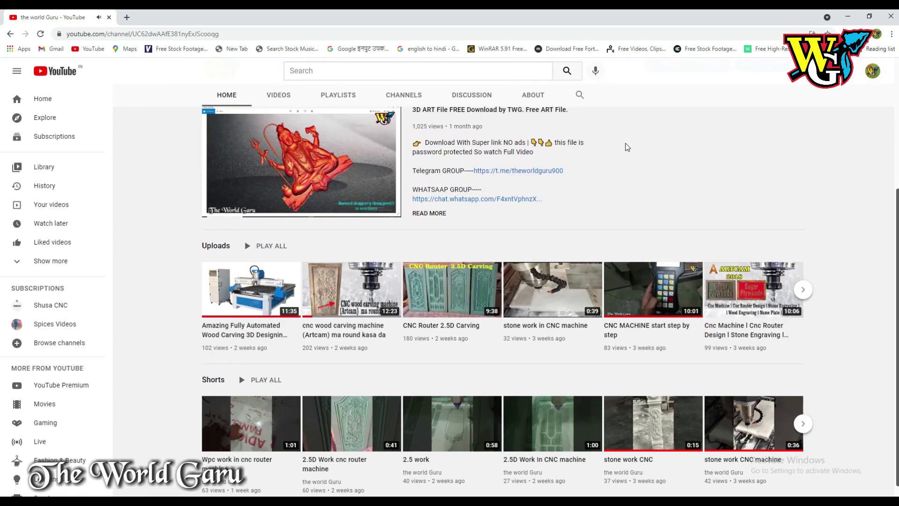
pyautogui.scroll(2, 627, 147)
pyautogui.scroll(2, 595, 174)
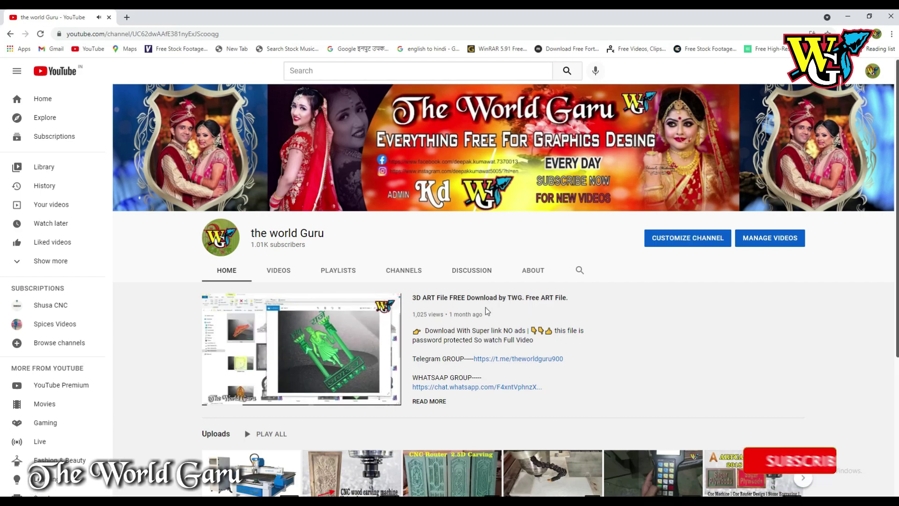
pyautogui.scroll(-3, 489, 307)
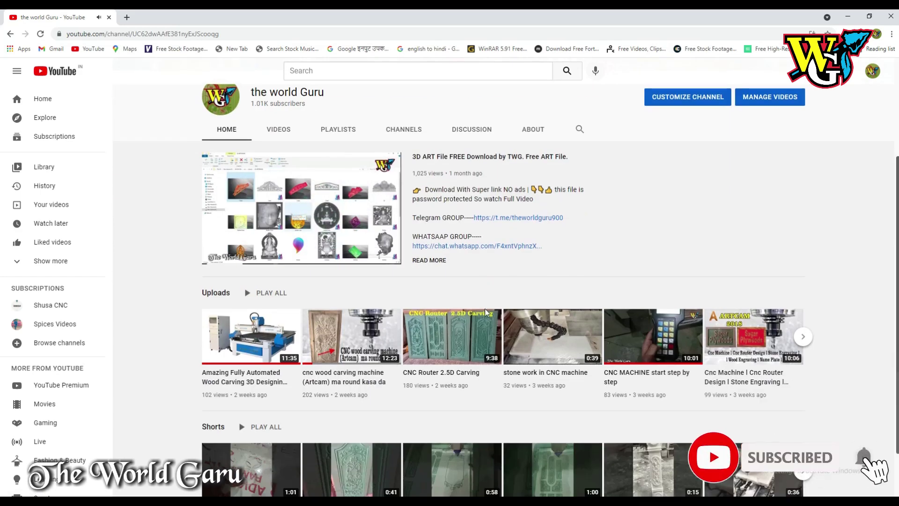
pyautogui.scroll(-1, 486, 312)
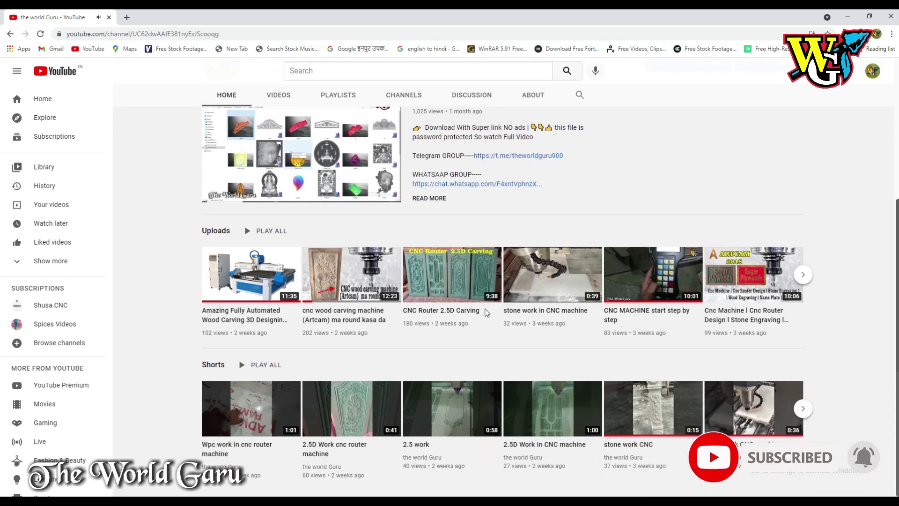
pyautogui.scroll(4, 486, 313)
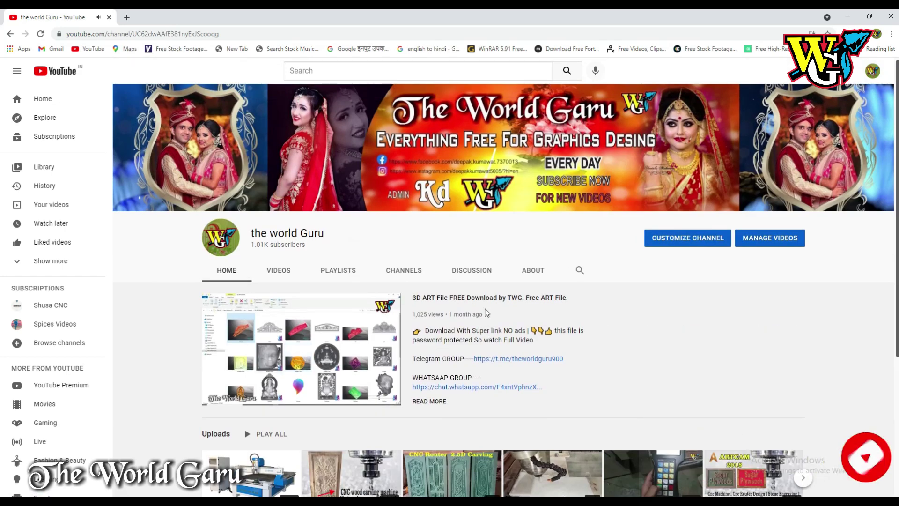
# Step: Minimize the browser and switch to the CATLOG 2.cdr document in CorelDRAW
pyautogui.click(848, 17)
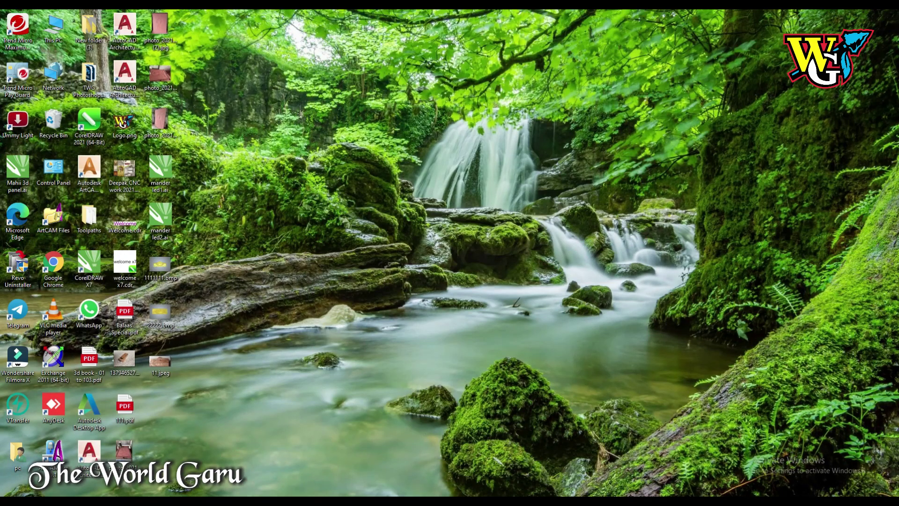
pyautogui.moveTo(472, 501)
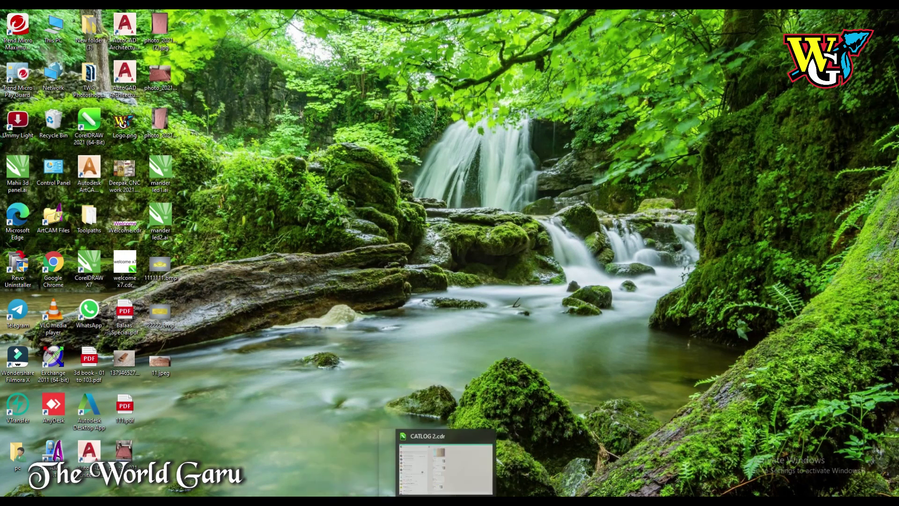
pyautogui.click(519, 500)
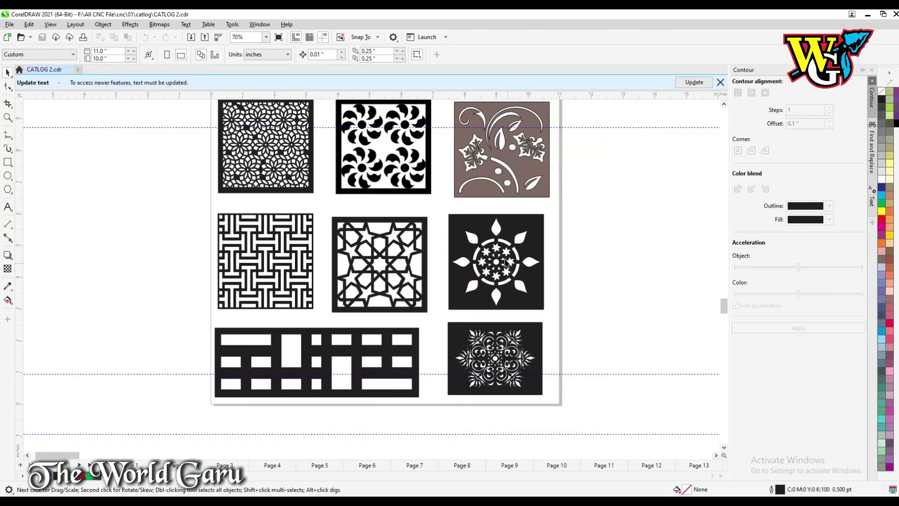
# Step: Examine the square lattice and floral panel designs on the open page, selecting the black snowflake-like ornament panel beside the wide brick-pattern panel
pyautogui.scroll(-2, 297, 197)
pyautogui.scroll(4, 253, 182)
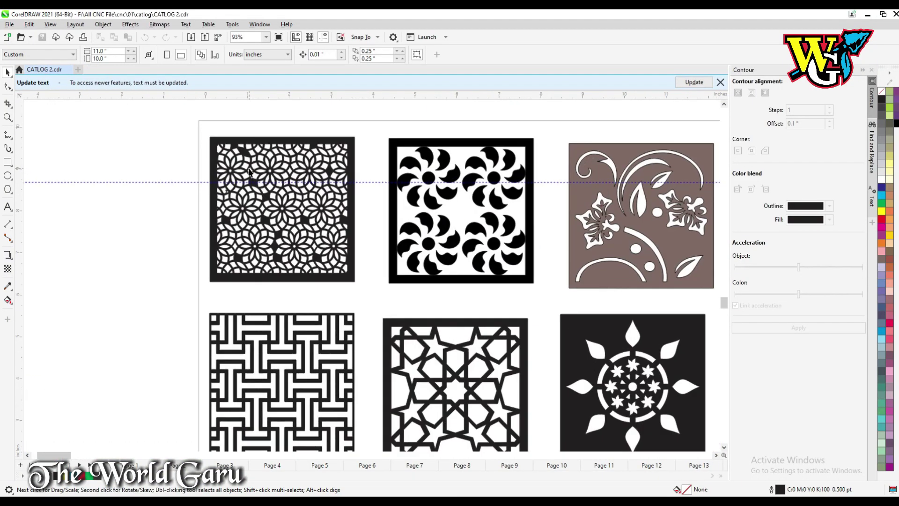
pyautogui.scroll(-2, 253, 182)
pyautogui.scroll(-2, 253, 183)
pyautogui.scroll(5, 379, 276)
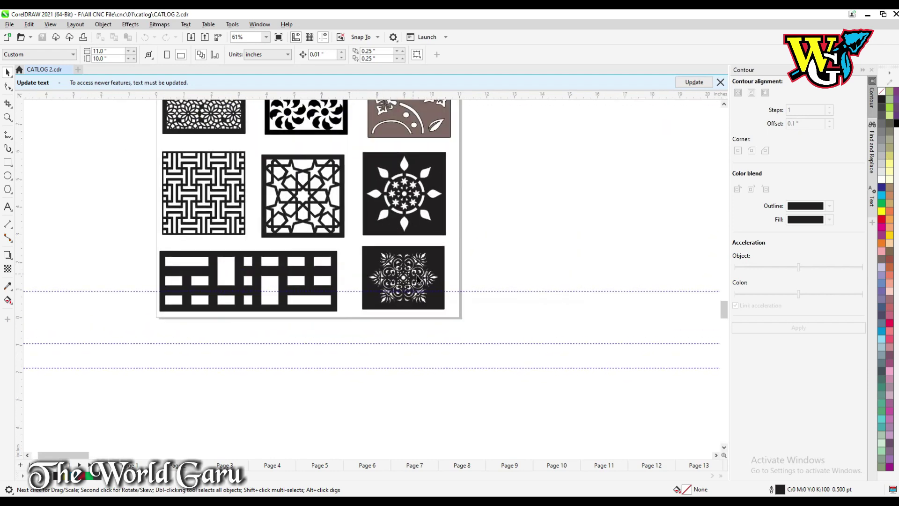
pyautogui.scroll(-5, 379, 276)
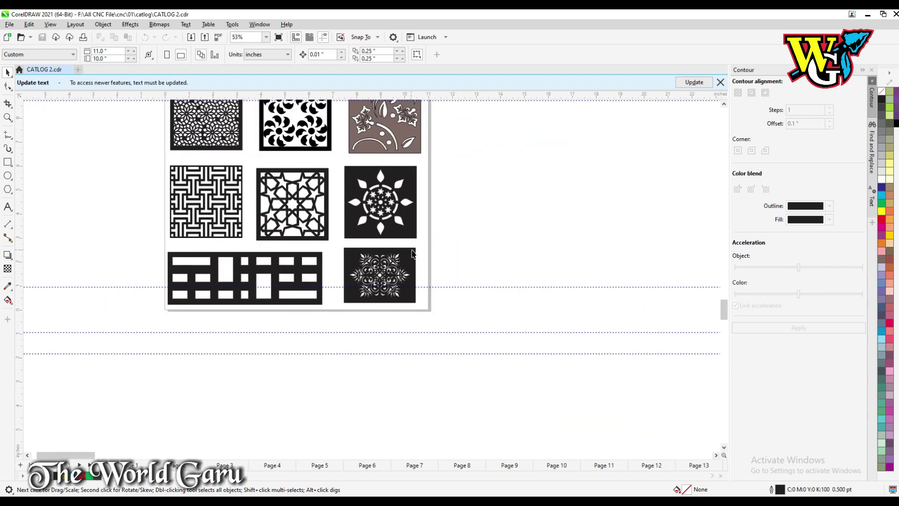
pyautogui.moveTo(454, 235); pyautogui.dragTo(330, 311)
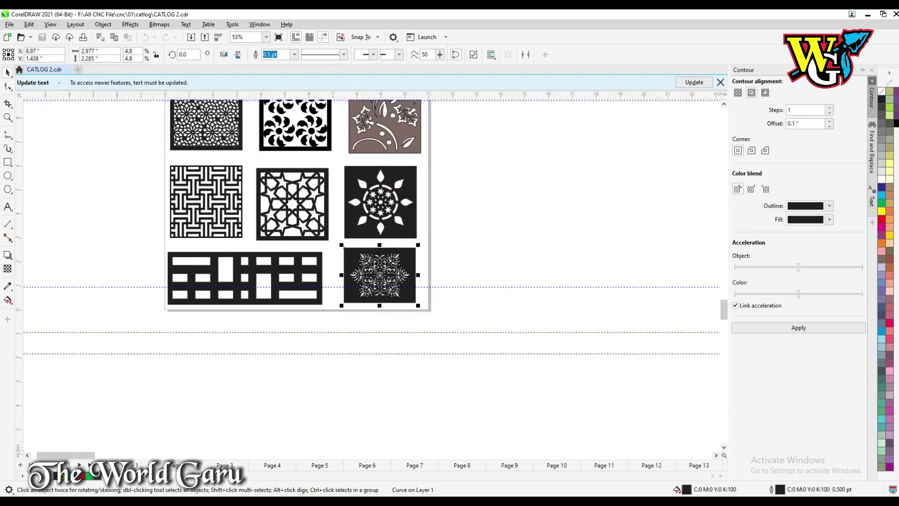
# Step: Go through the catalogue from page 3 to page 46 one page at a time to examine the square and round cutting patterns
pyautogui.click(78, 463)
pyautogui.scroll(-1, 315, 350)
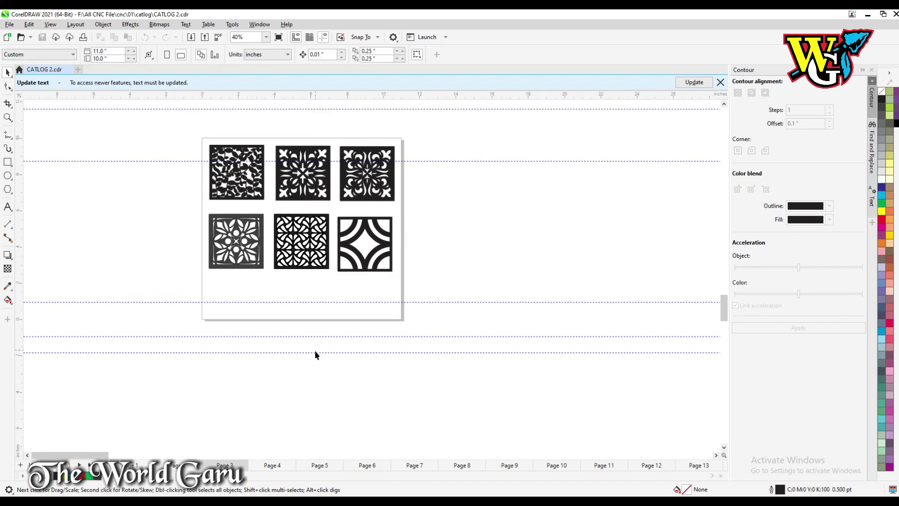
pyautogui.click(80, 465)
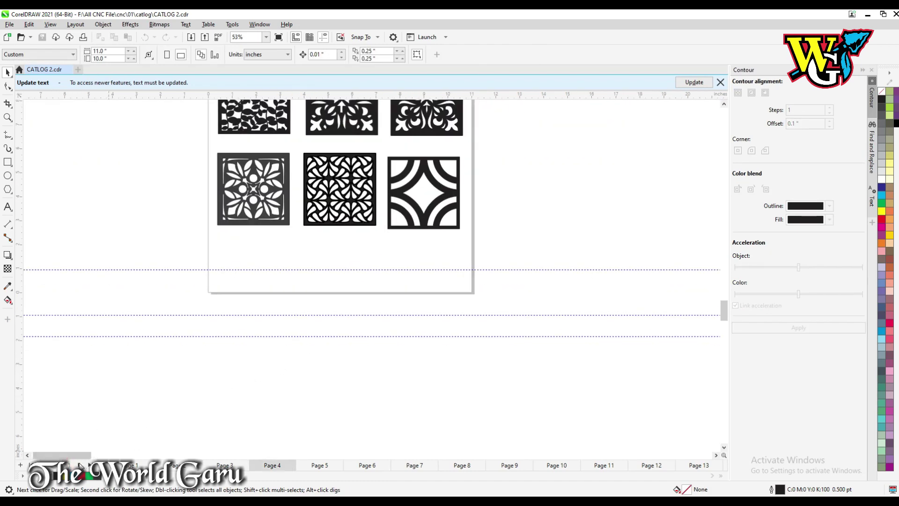
pyautogui.click(80, 465)
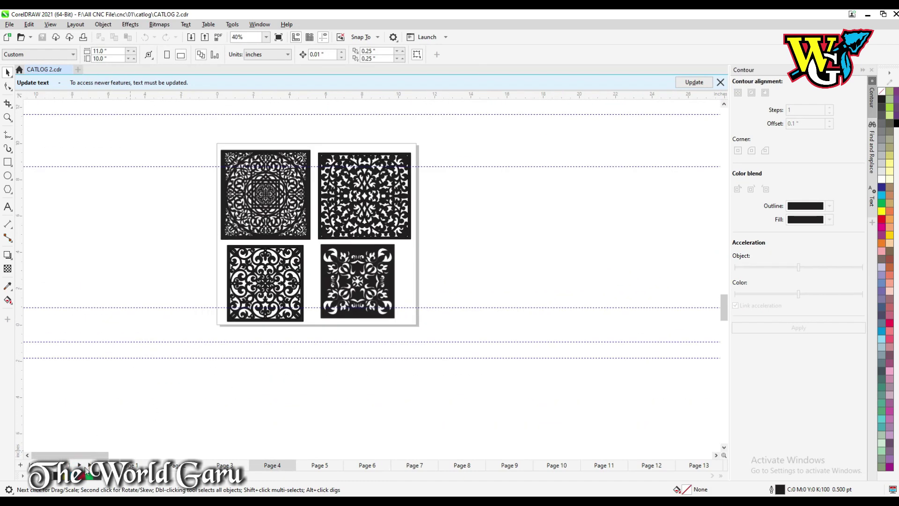
pyautogui.click(81, 464)
pyautogui.scroll(2, 360, 180)
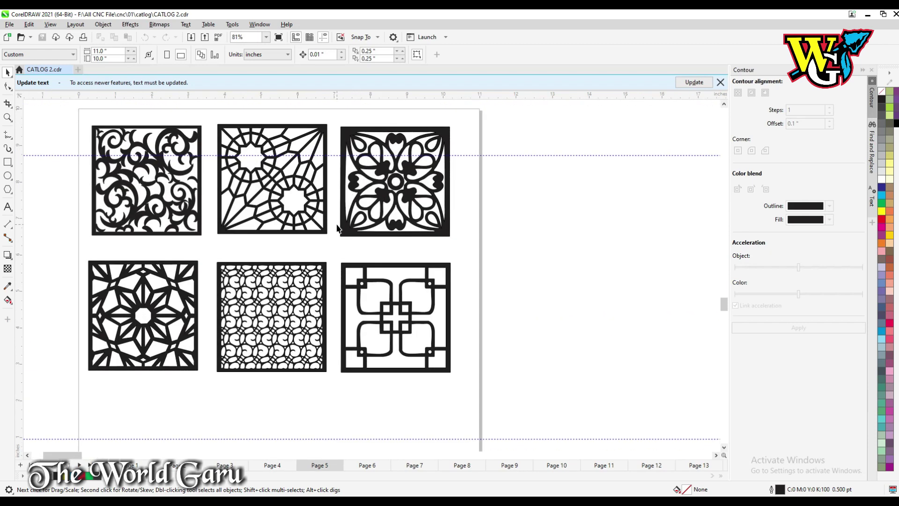
pyautogui.click(79, 464)
pyautogui.click(78, 465)
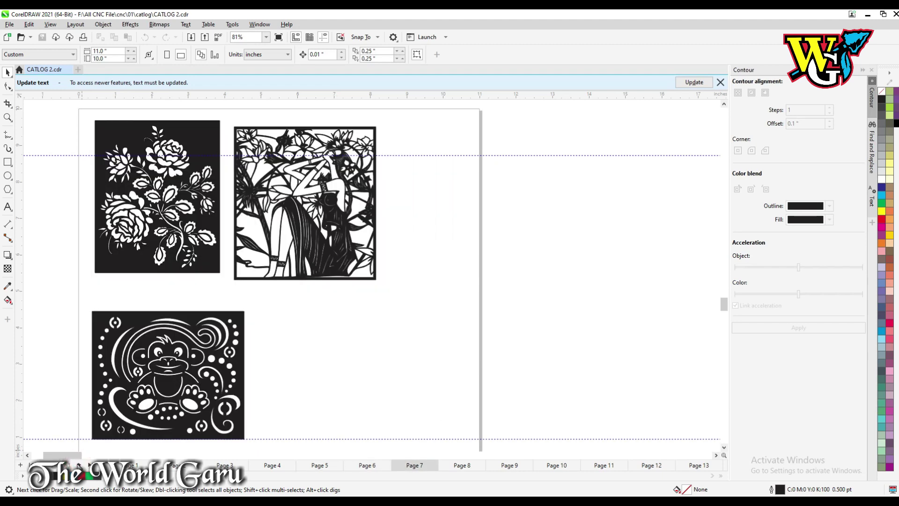
pyautogui.click(78, 465)
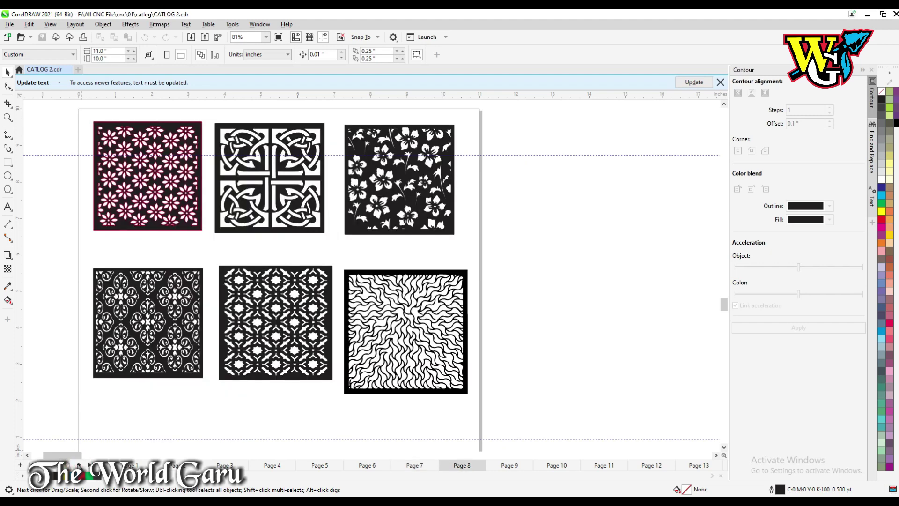
pyautogui.click(78, 465)
pyautogui.click(79, 465)
pyautogui.click(79, 465)
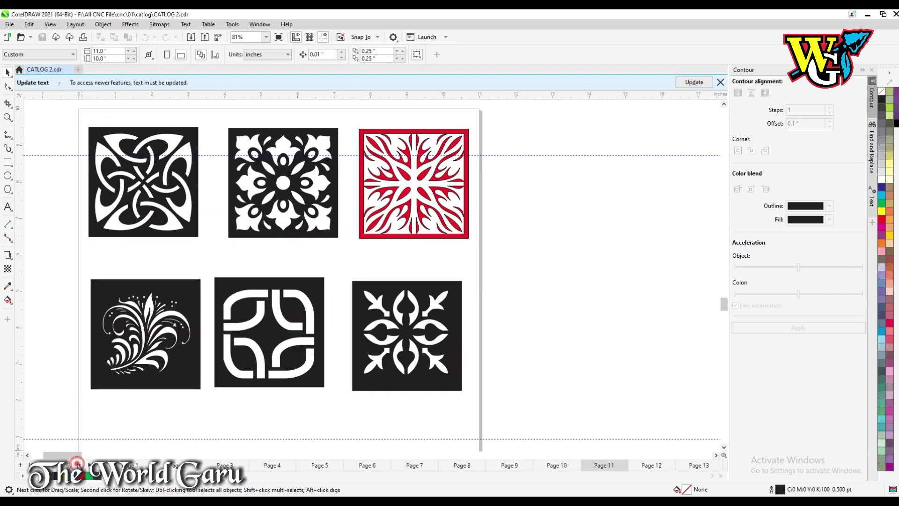
pyautogui.click(78, 464)
pyautogui.click(79, 465)
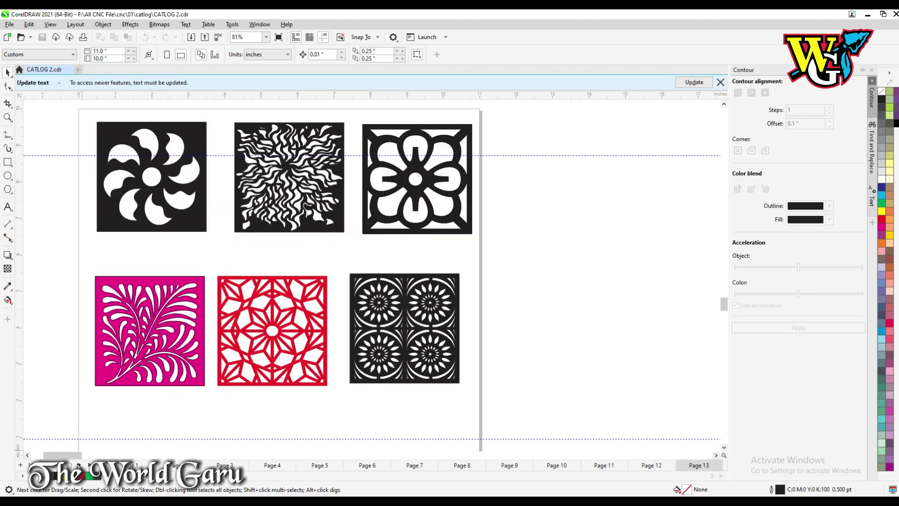
pyautogui.click(79, 465)
pyautogui.click(79, 465)
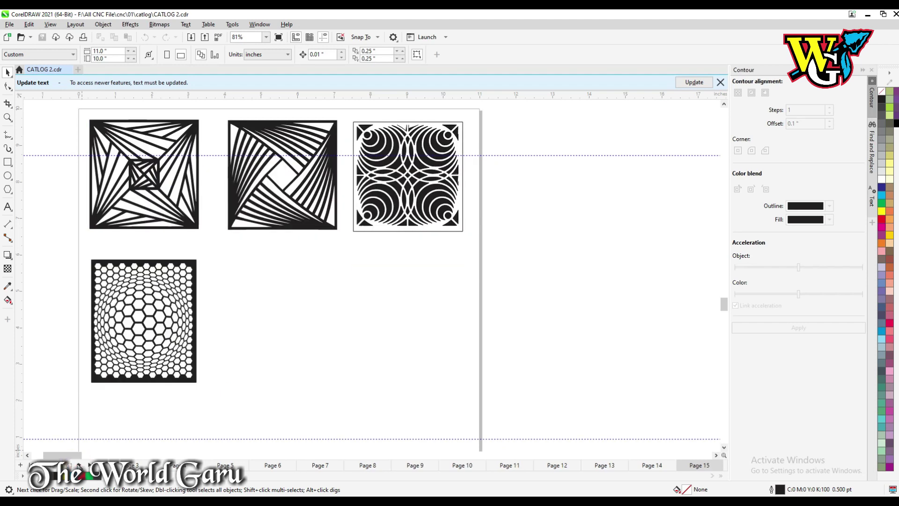
pyautogui.click(78, 464)
pyautogui.click(78, 464)
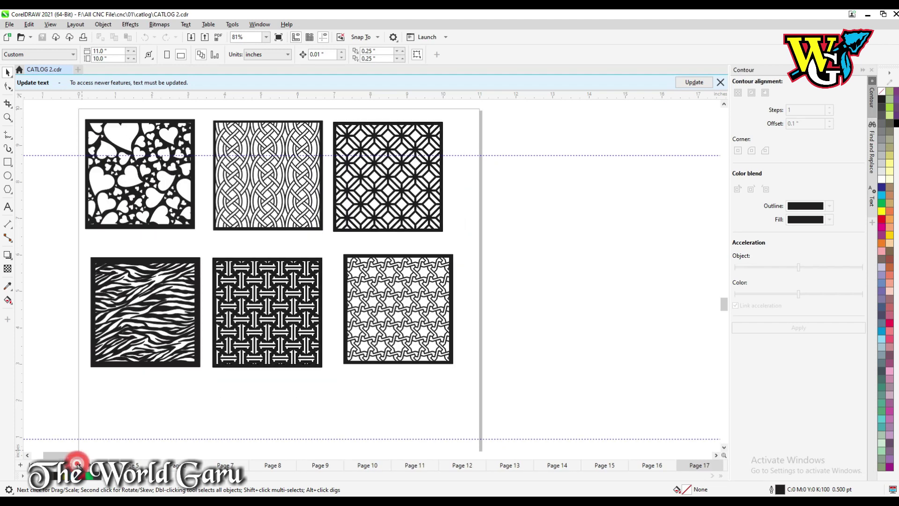
pyautogui.click(79, 464)
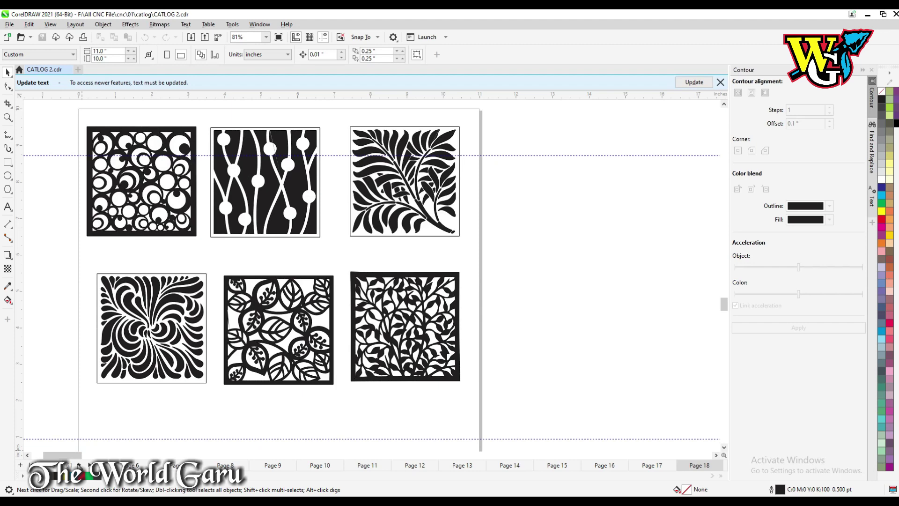
pyautogui.click(79, 465)
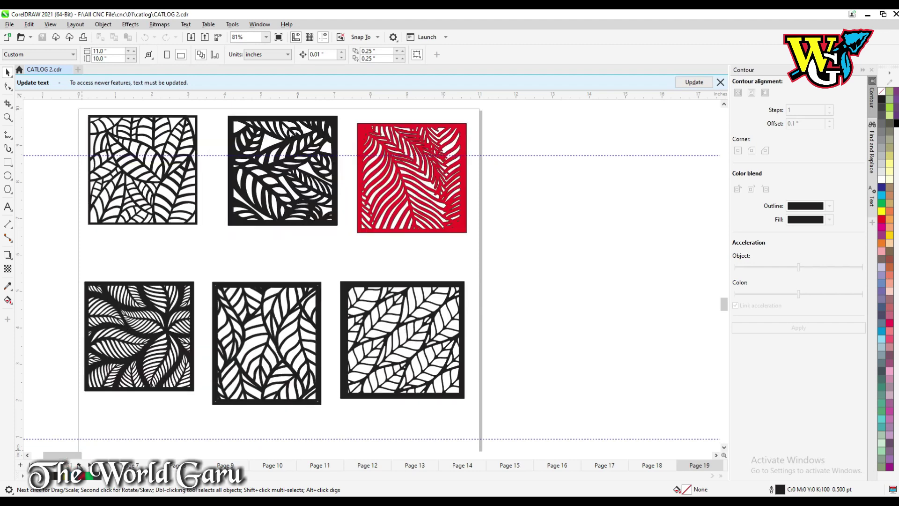
pyautogui.click(79, 464)
pyautogui.click(79, 464)
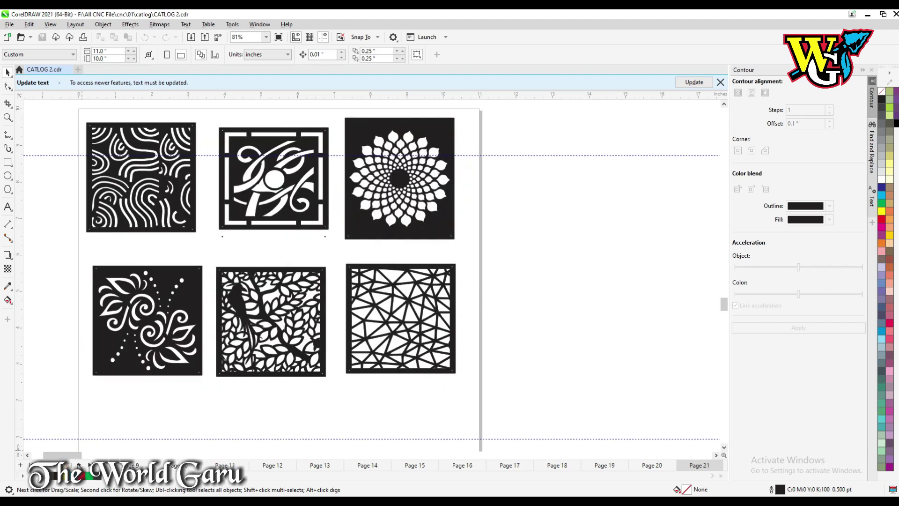
pyautogui.click(77, 464)
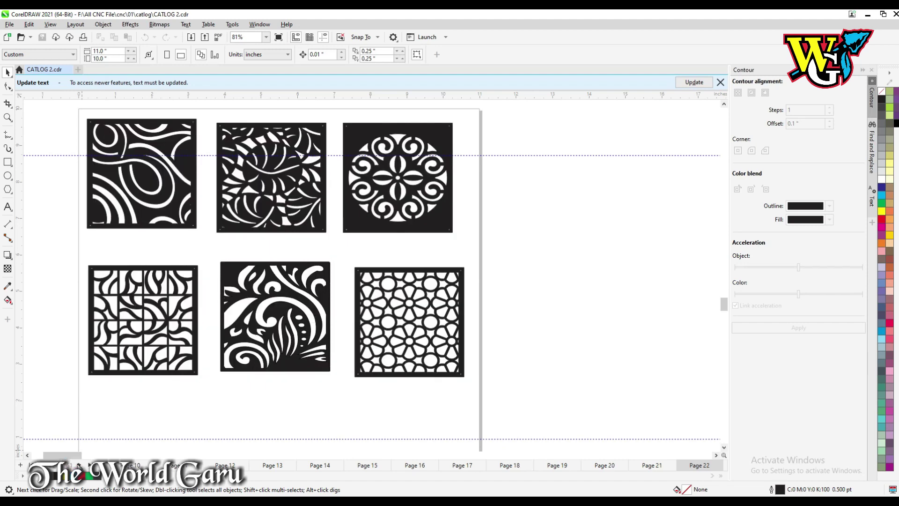
pyautogui.click(77, 464)
pyautogui.click(77, 463)
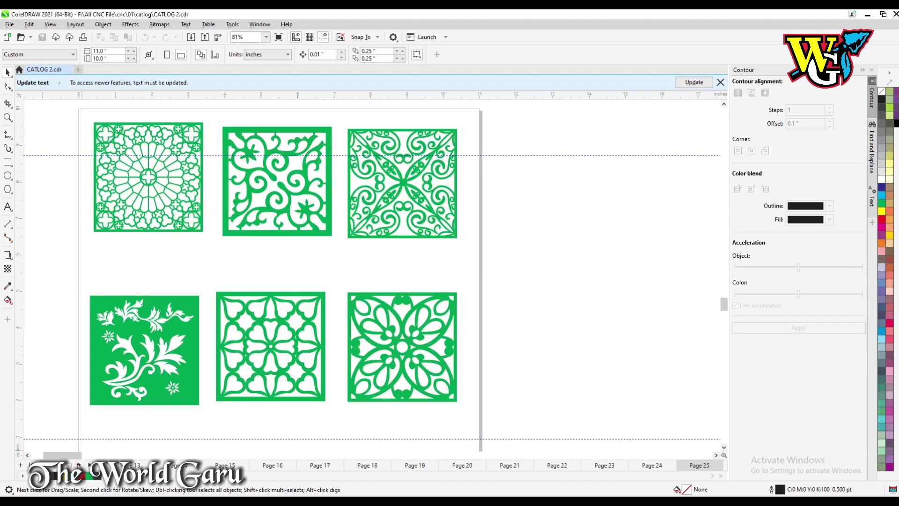
pyautogui.click(78, 464)
pyautogui.click(77, 464)
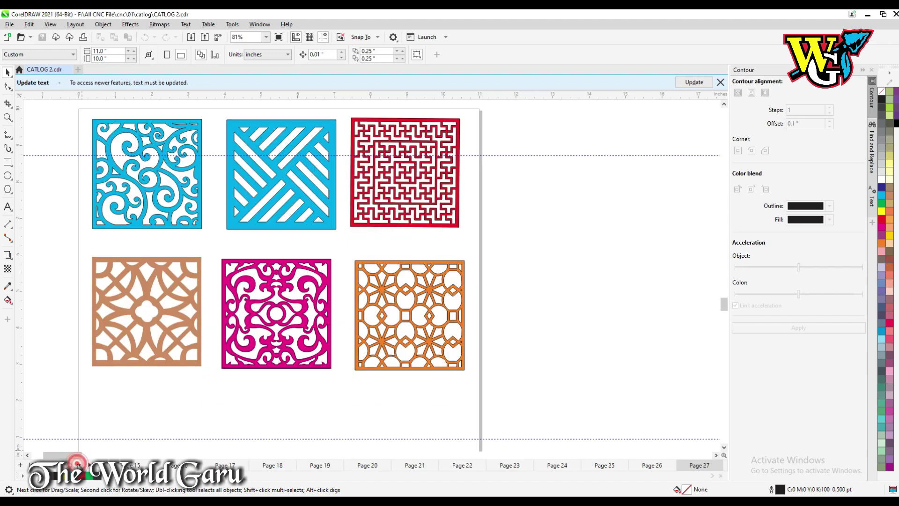
pyautogui.click(77, 463)
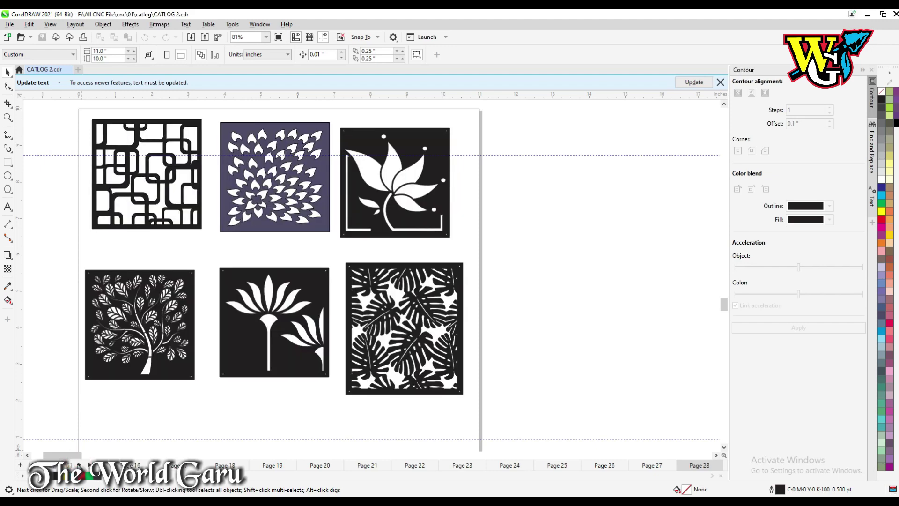
pyautogui.click(77, 464)
pyautogui.click(78, 464)
pyautogui.click(77, 464)
pyautogui.click(77, 463)
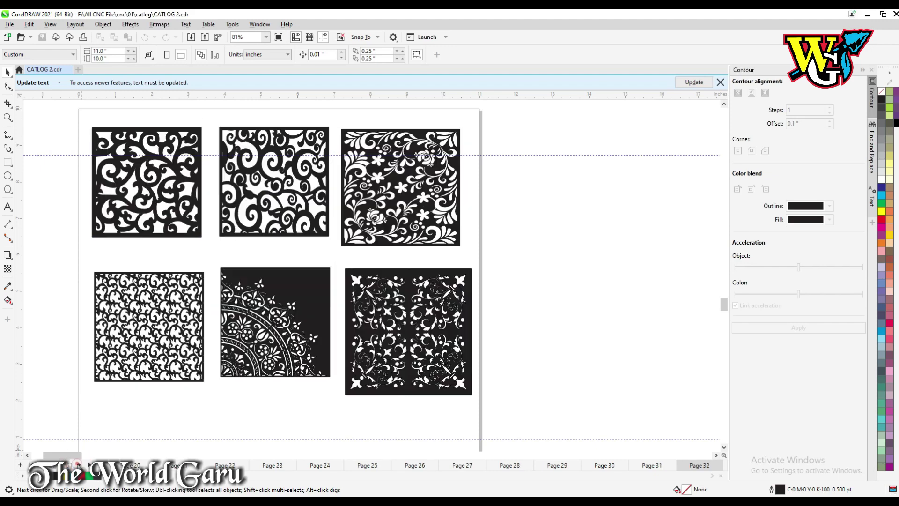
pyautogui.click(77, 464)
pyautogui.click(77, 464)
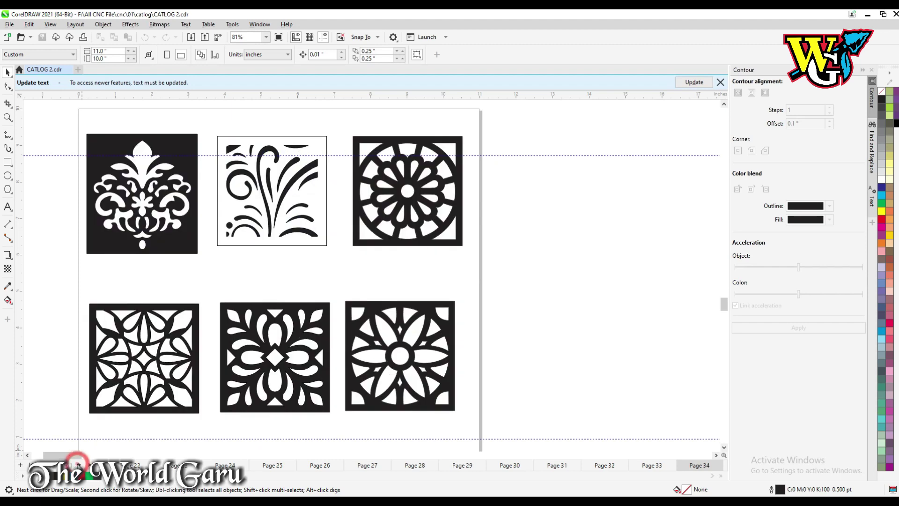
pyautogui.click(77, 463)
pyautogui.click(78, 463)
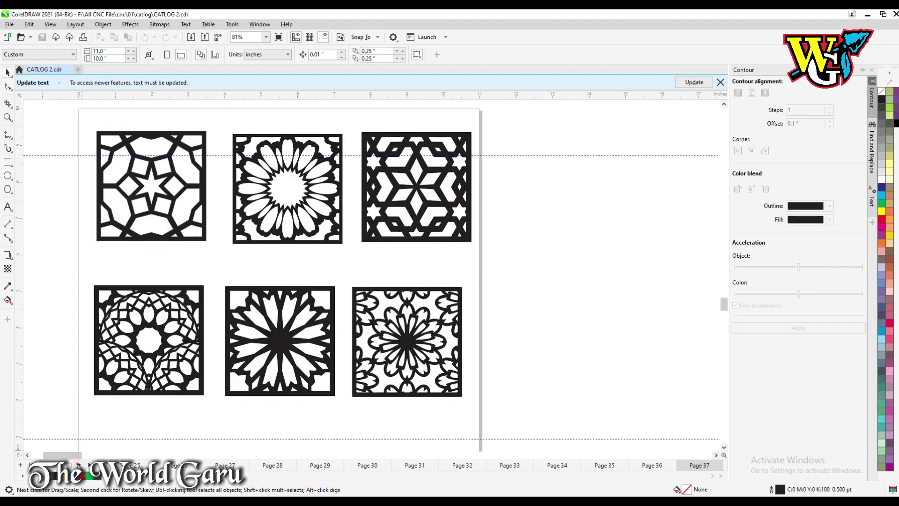
pyautogui.click(77, 464)
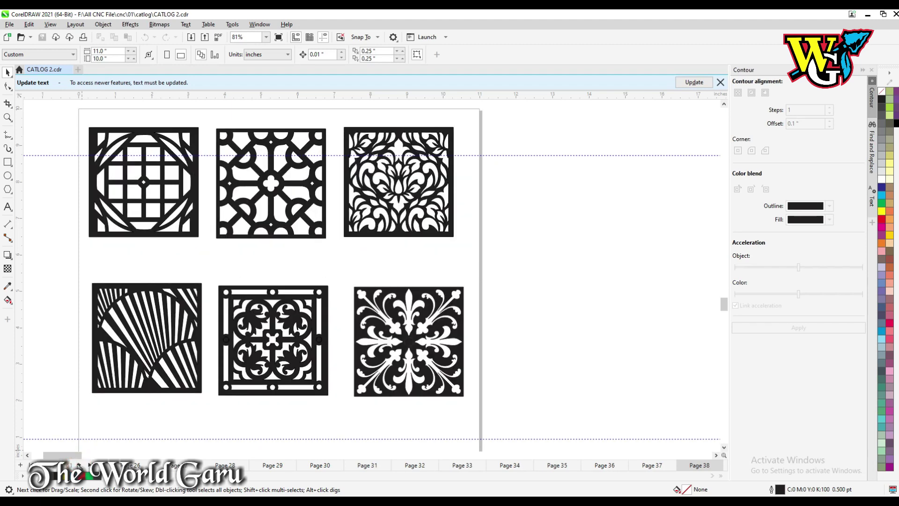
pyautogui.click(77, 463)
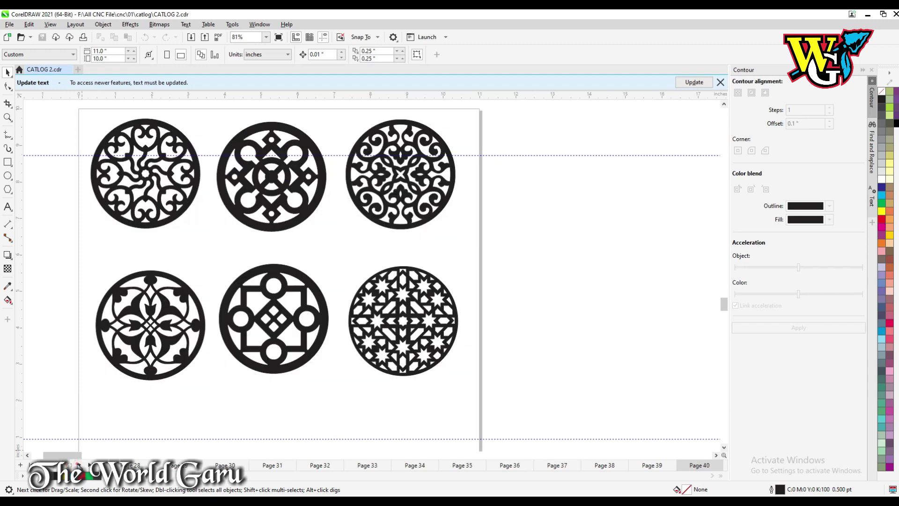
pyautogui.click(77, 463)
pyautogui.click(78, 464)
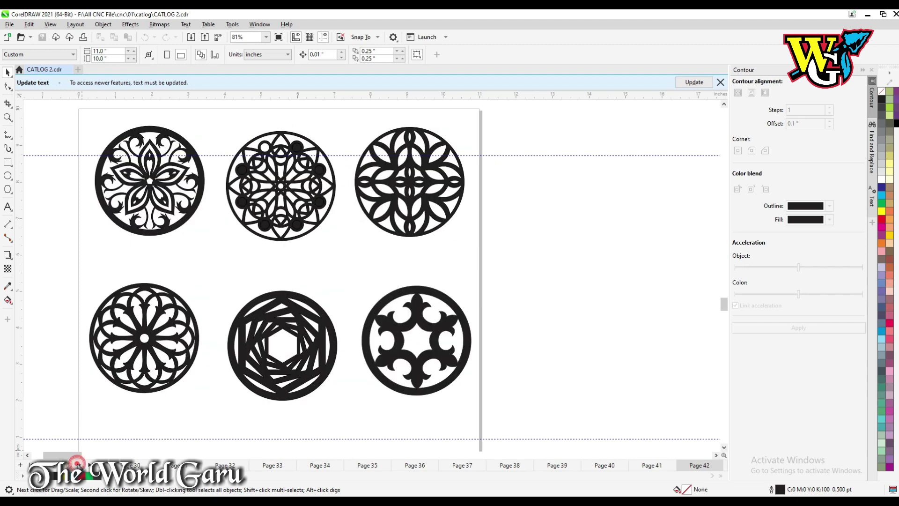
pyautogui.click(77, 464)
pyautogui.click(77, 464)
pyautogui.click(77, 464)
pyautogui.click(77, 464)
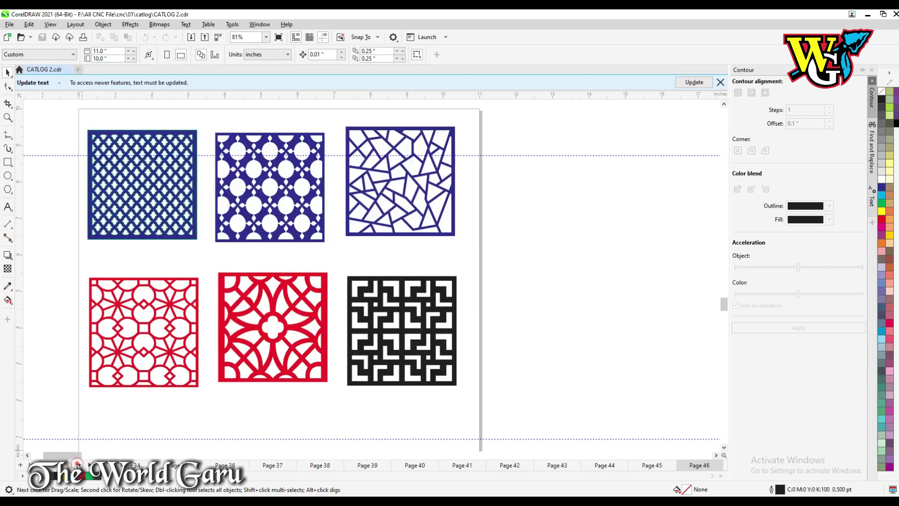
# Step: Go on through the catalogue from page 46 past page 54 to examine the remaining square panel designs
pyautogui.click(77, 463)
pyautogui.click(77, 464)
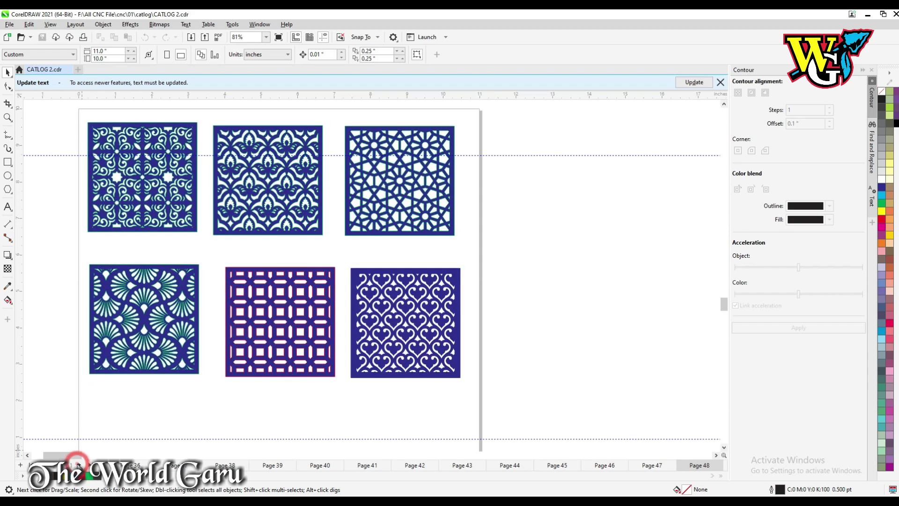
pyautogui.click(77, 464)
pyautogui.click(77, 464)
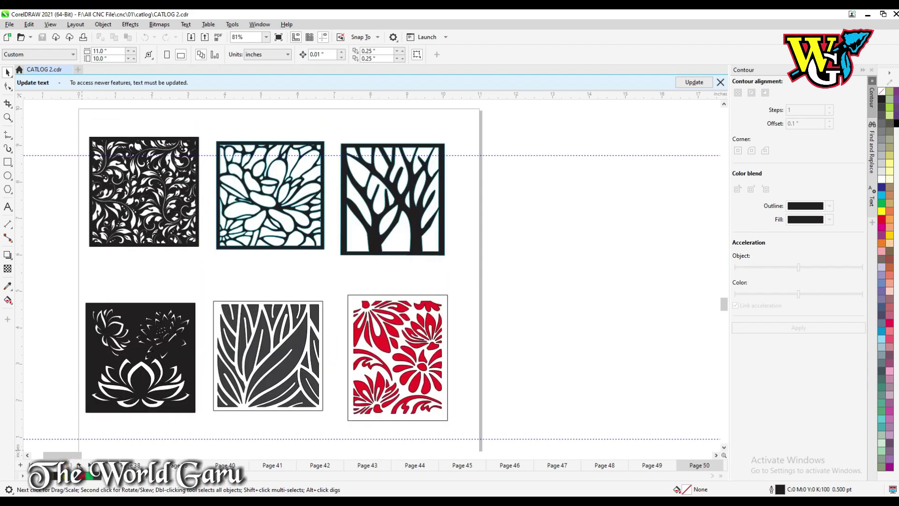
pyautogui.click(77, 464)
pyautogui.click(77, 463)
pyautogui.click(77, 463)
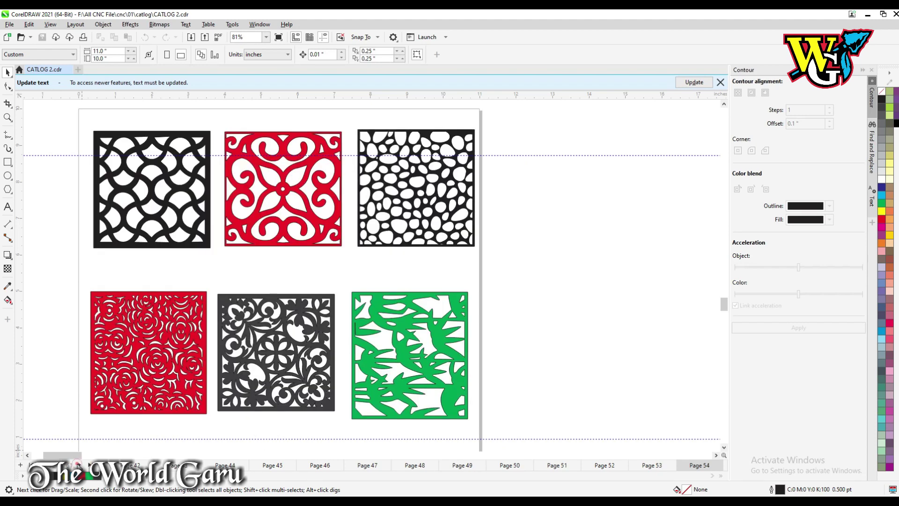
pyautogui.click(77, 463)
# Step: Return to the page with the wide brick-pattern panel and move its black snowflake-like ornament panel onto the empty area beside the page
pyautogui.click(36, 465)
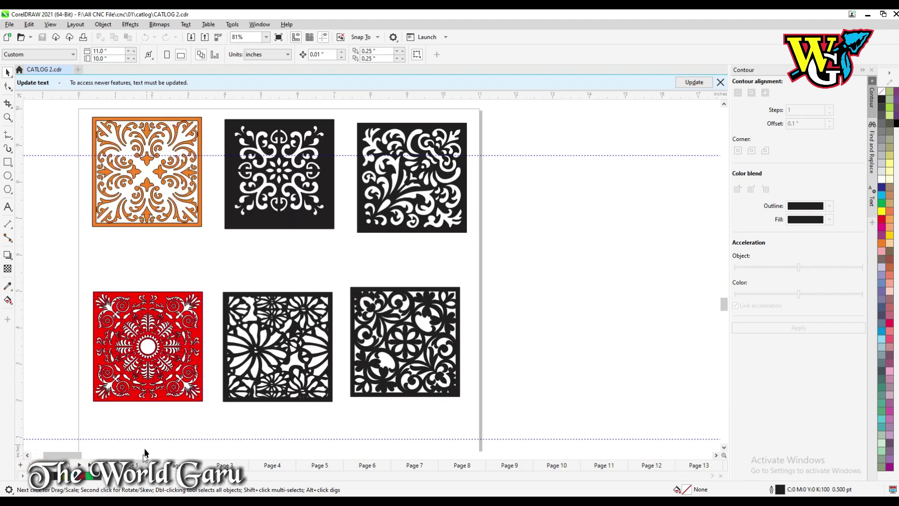
pyautogui.click(77, 464)
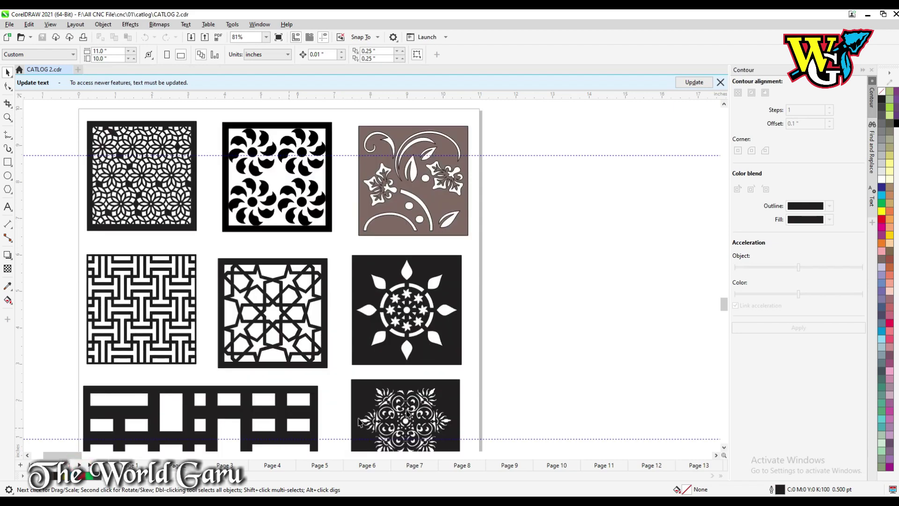
pyautogui.scroll(-2, 406, 400)
pyautogui.scroll(4, 440, 426)
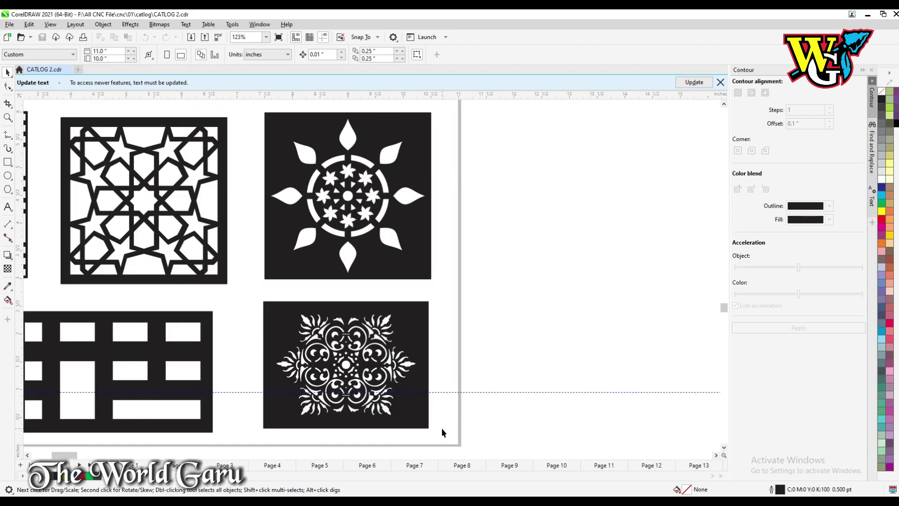
pyautogui.moveTo(446, 432); pyautogui.dragTo(247, 306)
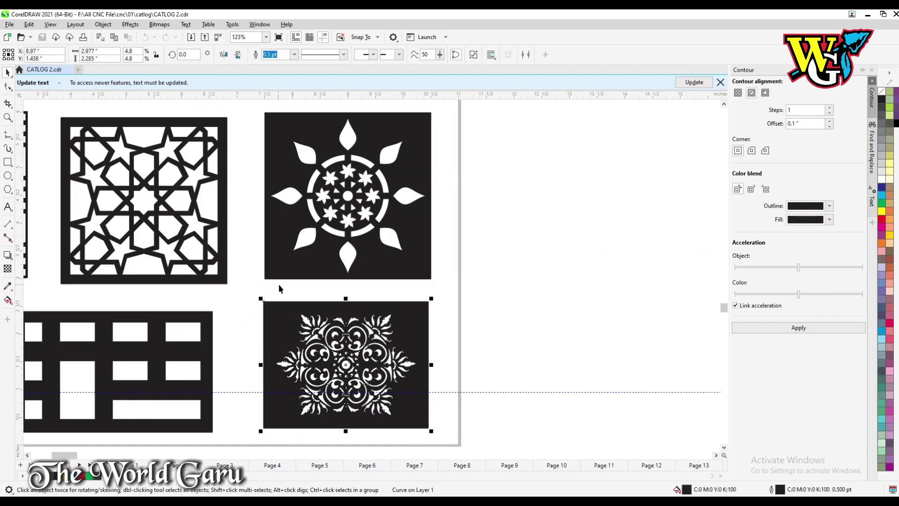
pyautogui.scroll(-4, 281, 286)
pyautogui.moveTo(393, 299); pyautogui.dragTo(517, 249)
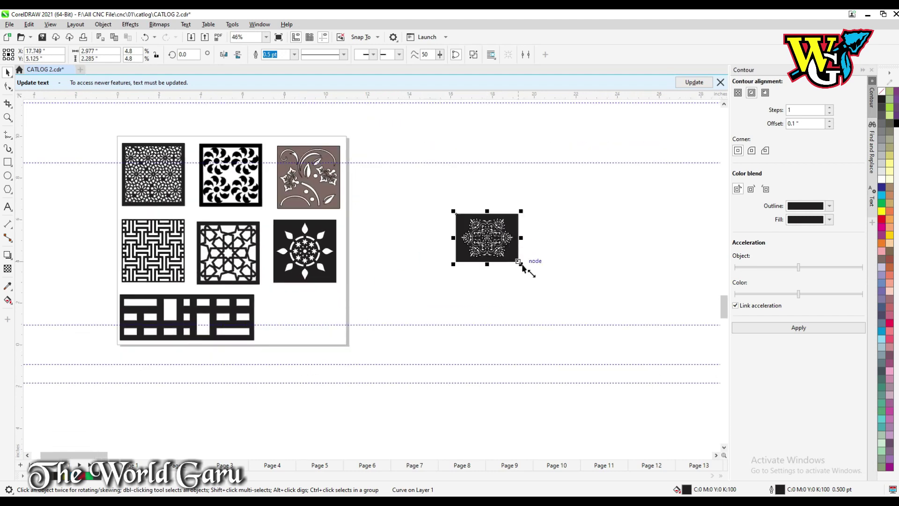
# Step: Scale the ornament panel proportionally to a width of 15 inches
pyautogui.click(156, 55)
pyautogui.doubleClick(93, 51)
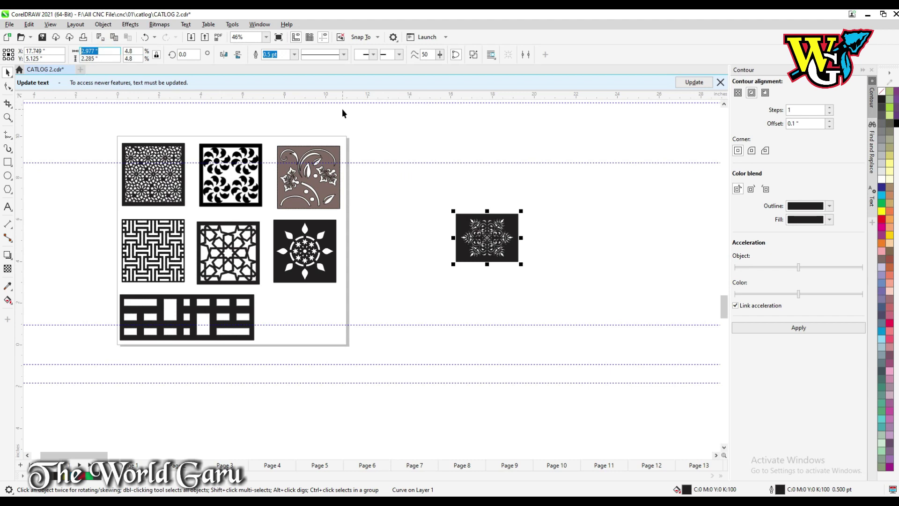
pyautogui.write('10')
pyautogui.press('Tab')
pyautogui.press('Return')
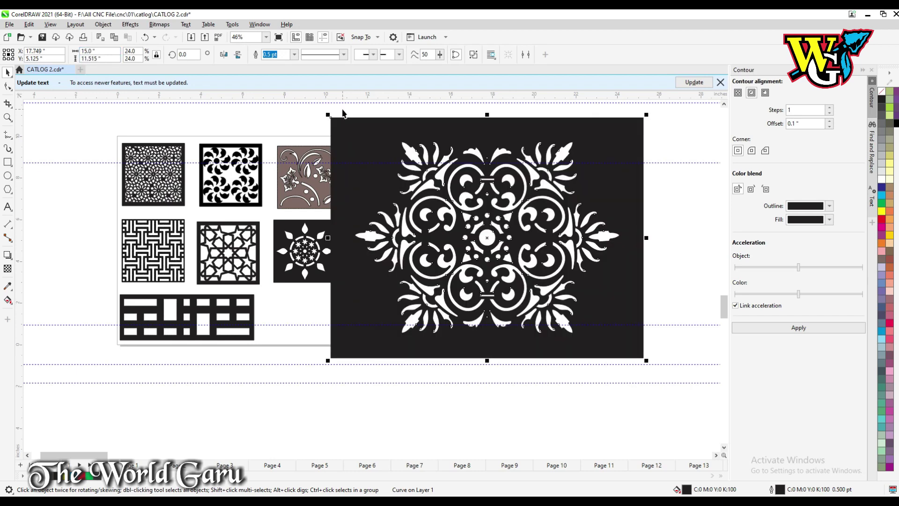
# Step: Export only the selected ornament panel to the Desktop as an Adobe Illustrator (AI) file named 01 V bit
pyautogui.scroll(-3, 496, 226)
pyautogui.hotkey('ctrl', 'e')
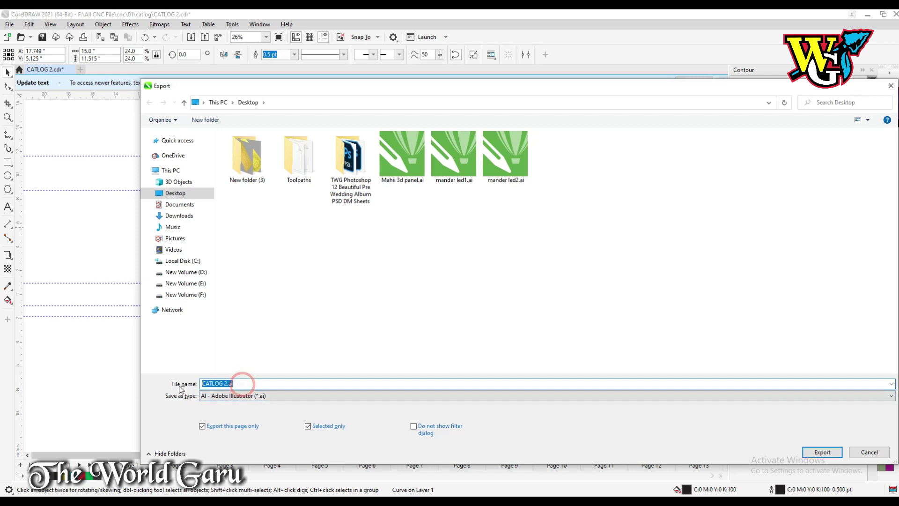
pyautogui.write('01 V bit')
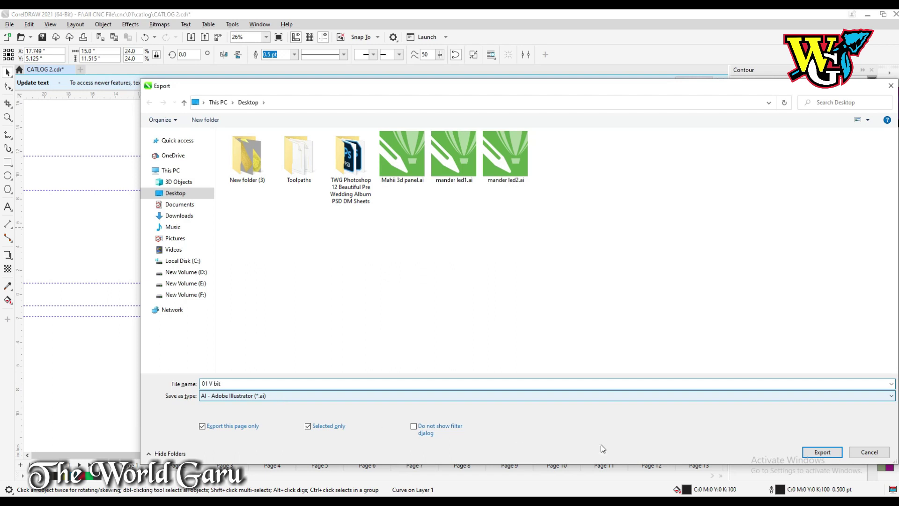
pyautogui.click(282, 397)
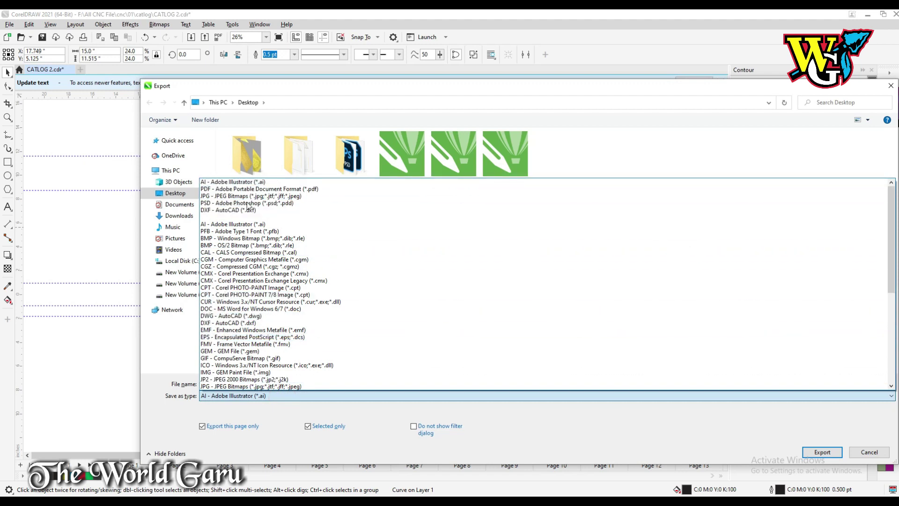
pyautogui.click(232, 181)
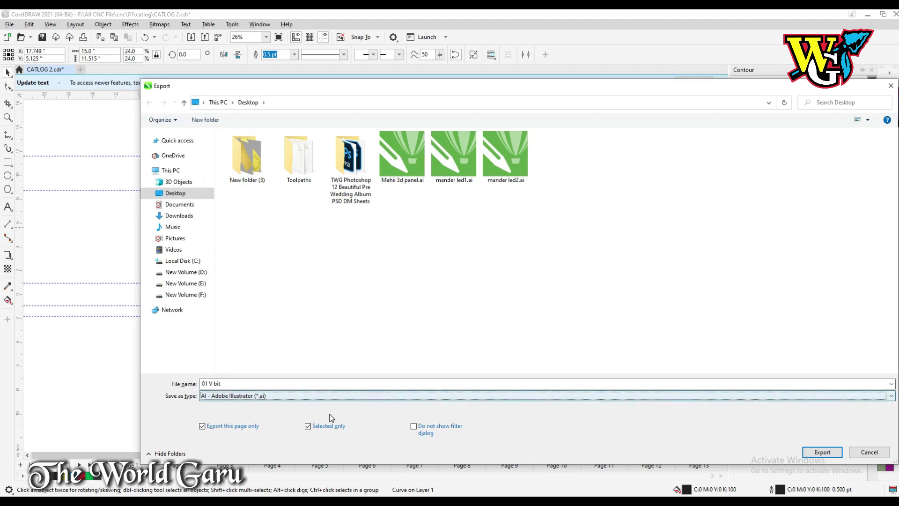
pyautogui.click(822, 452)
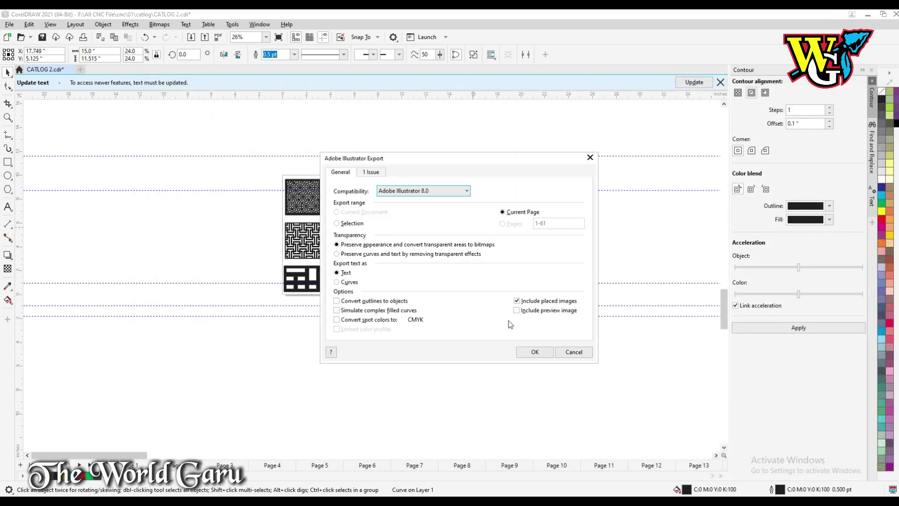
# Step: Complete the Illustrator export with Adobe Illustrator 8.0 compatibility and the current page as the range
pyautogui.click(457, 195)
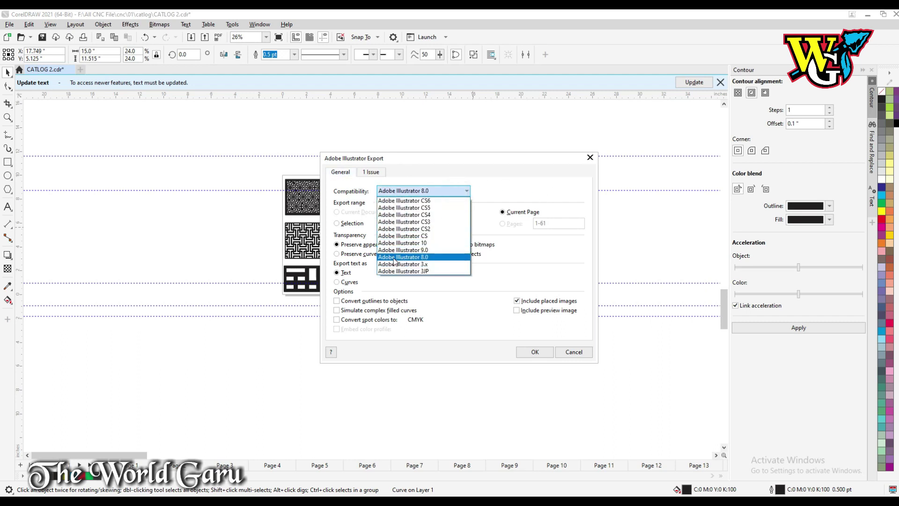
pyautogui.click(446, 308)
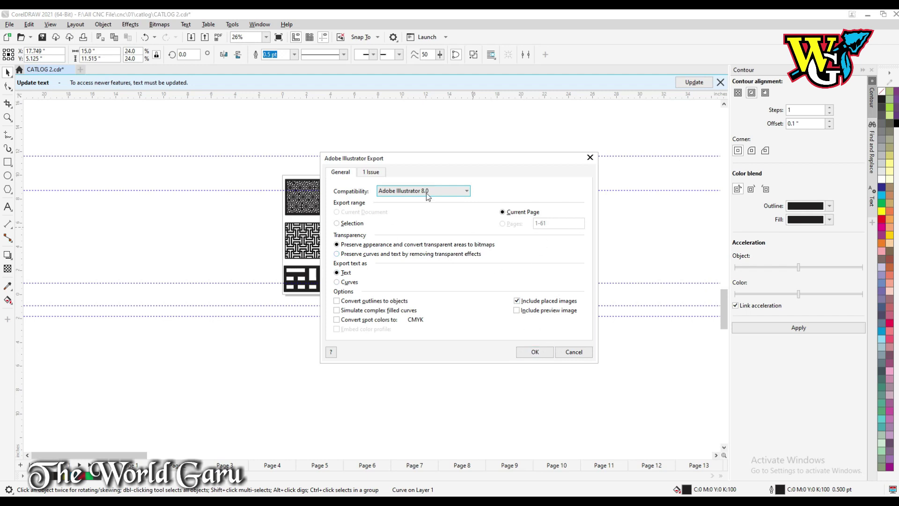
pyautogui.click(536, 351)
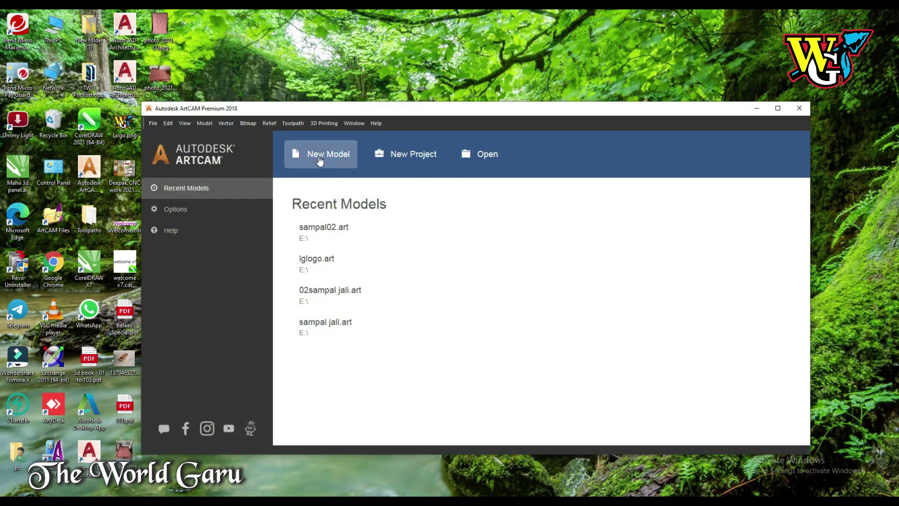
# Step: In Autodesk ArtCAM Premium 2018, create a new model 1219.2 mm wide and 2438.4 mm high, and maximize the window
pyautogui.click(319, 158)
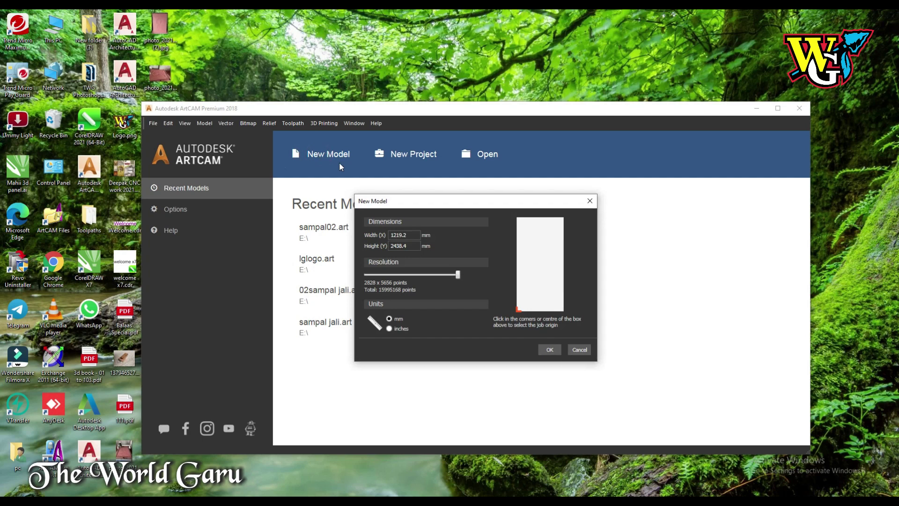
pyautogui.click(550, 350)
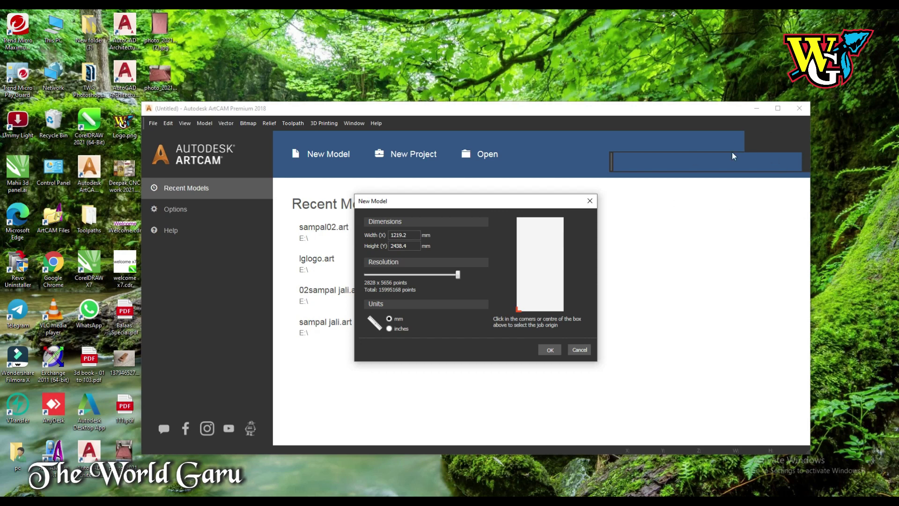
pyautogui.click(778, 108)
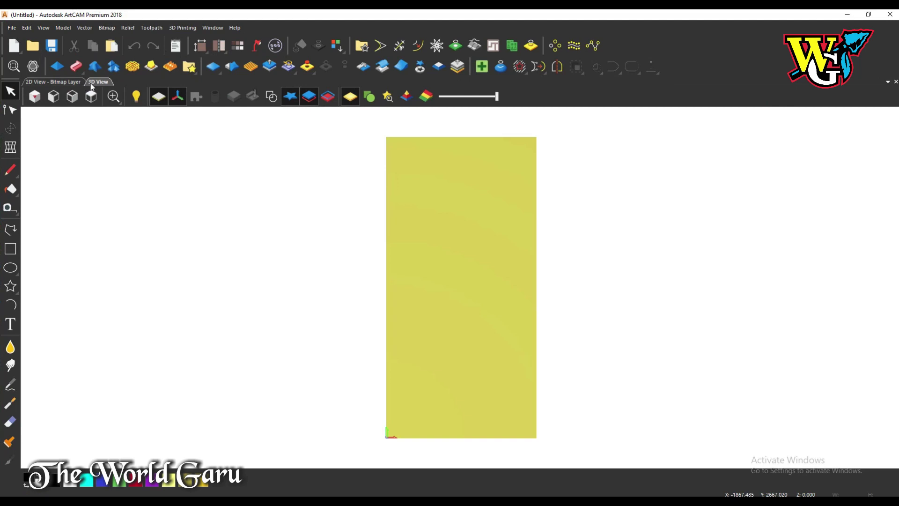
# Step: Compare the model's 2D and 3D views and display the Project panel
pyautogui.click(63, 82)
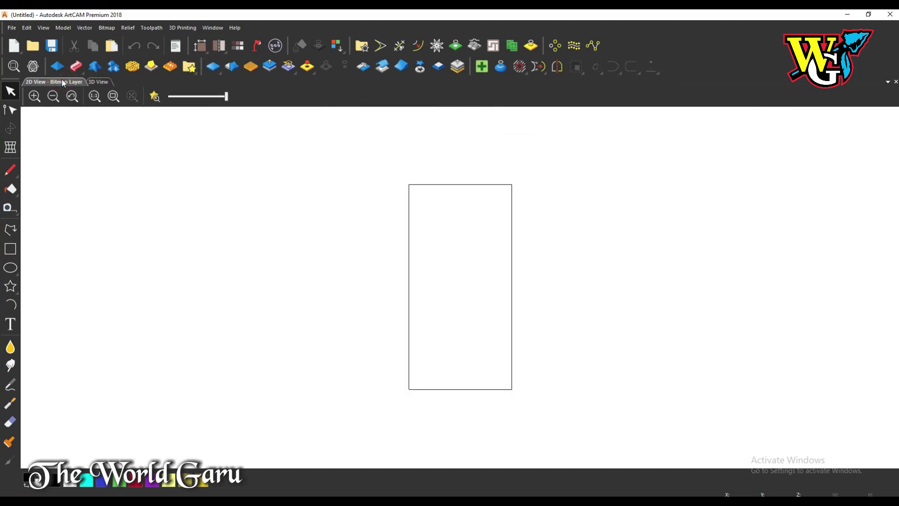
pyautogui.click(94, 81)
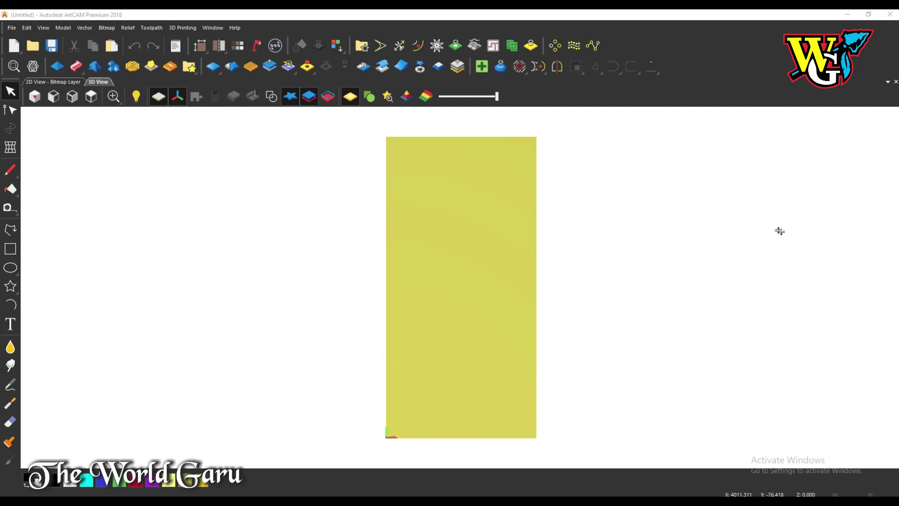
pyautogui.rightClick(806, 61)
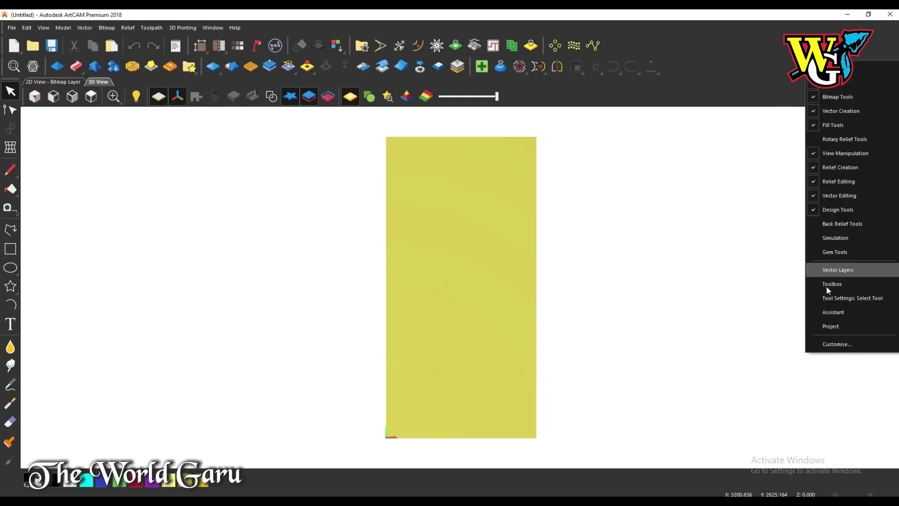
pyautogui.click(824, 327)
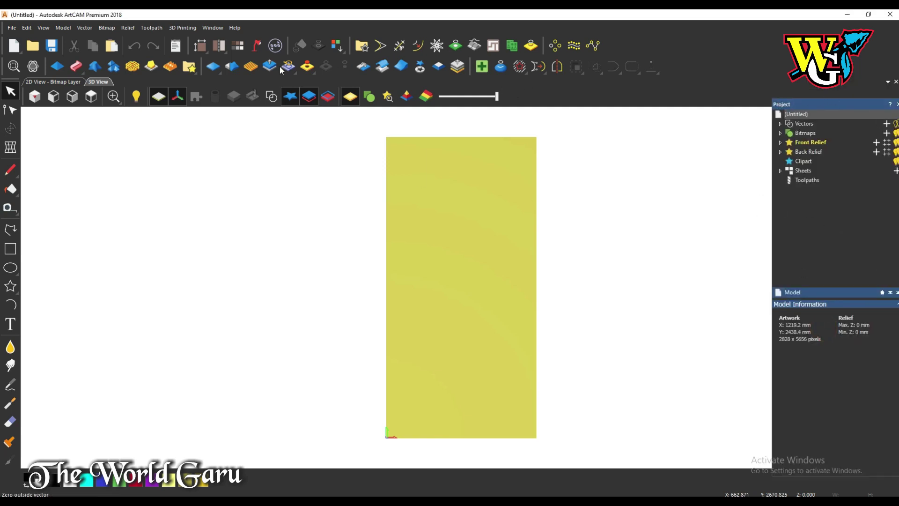
# Step: In the 2D view, draw a start-end-point arc about 410 mm wide and 52 mm high near the model's lower-left corner
pyautogui.click(54, 82)
pyautogui.click(114, 96)
pyautogui.moveTo(380, 390); pyautogui.dragTo(443, 398)
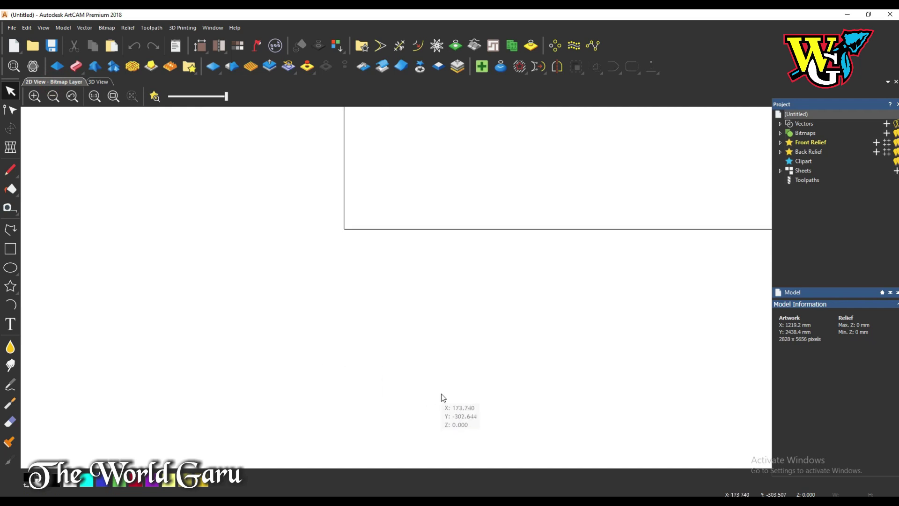
pyautogui.scroll(-5, 393, 288)
pyautogui.click(10, 229)
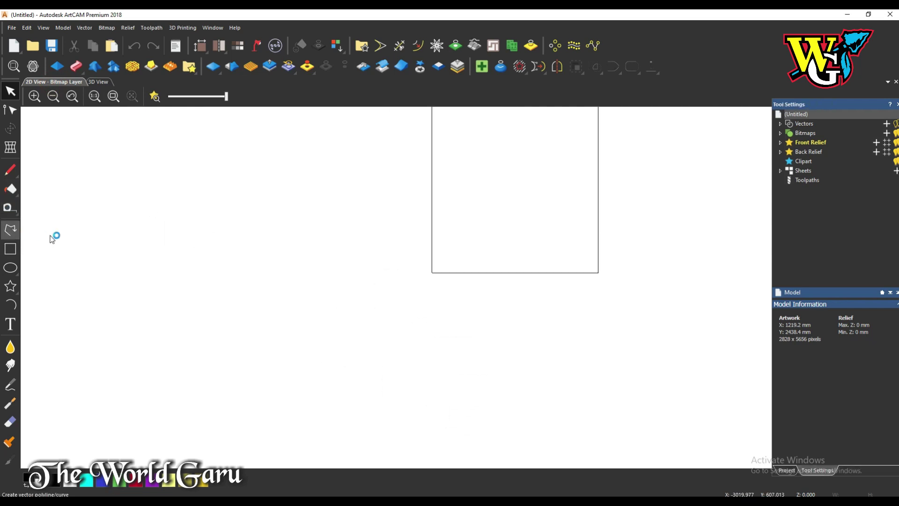
pyautogui.click(10, 305)
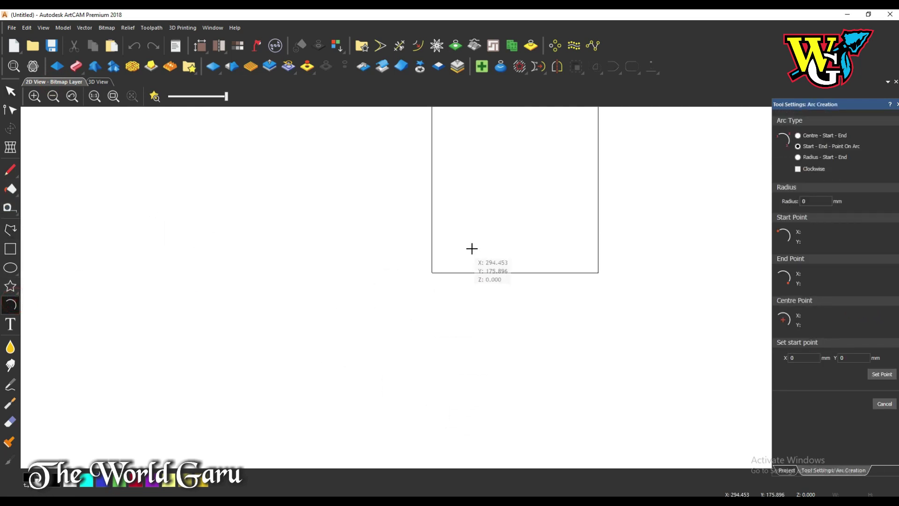
pyautogui.click(434, 255)
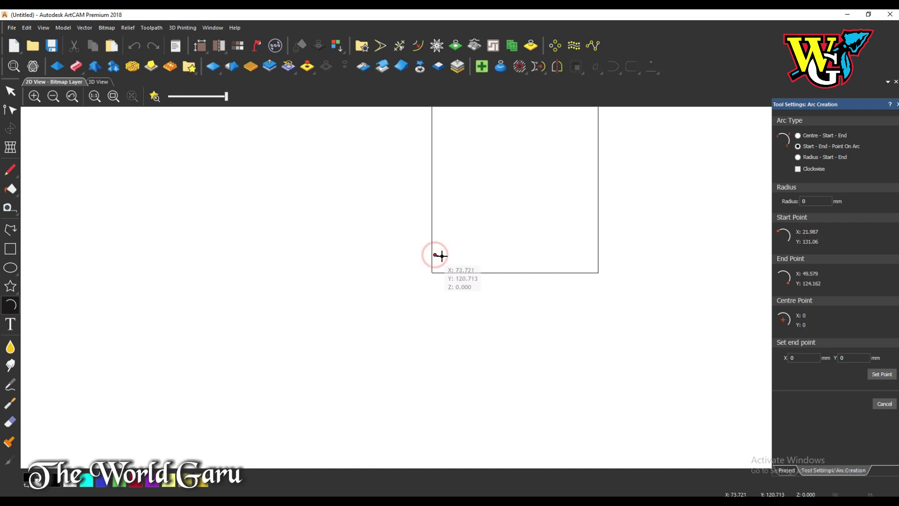
pyautogui.click(490, 254)
pyautogui.click(466, 248)
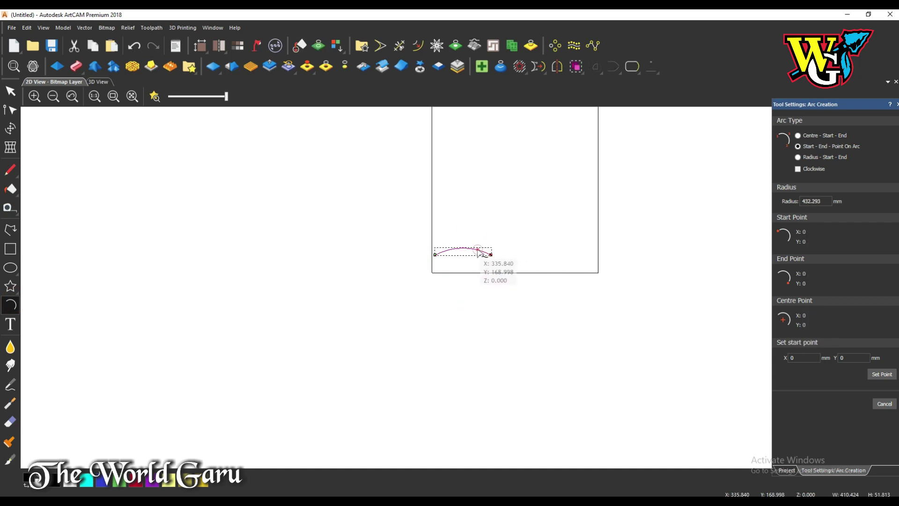
# Step: Draw a second, shallower arc about 37 mm high between the same two endpoints as the first arc
pyautogui.scroll(5, 461, 252)
pyautogui.scroll(-5, 461, 252)
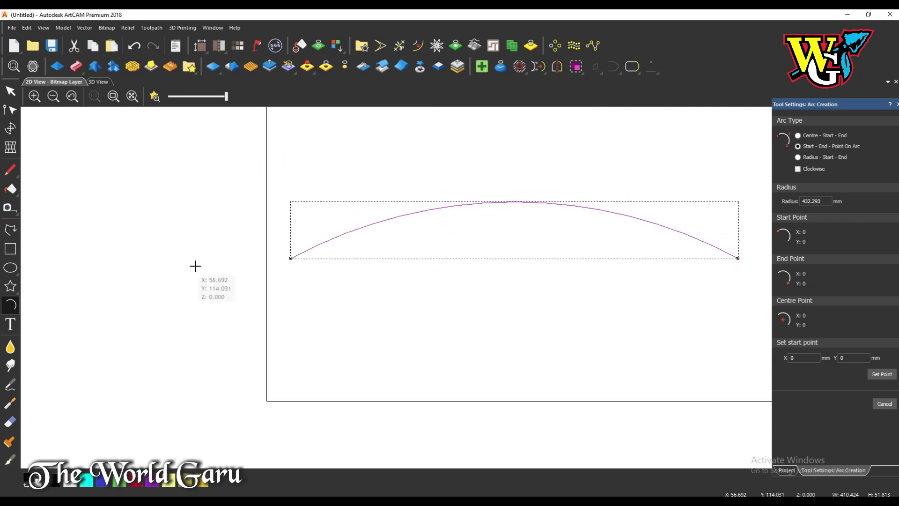
pyautogui.click(291, 259)
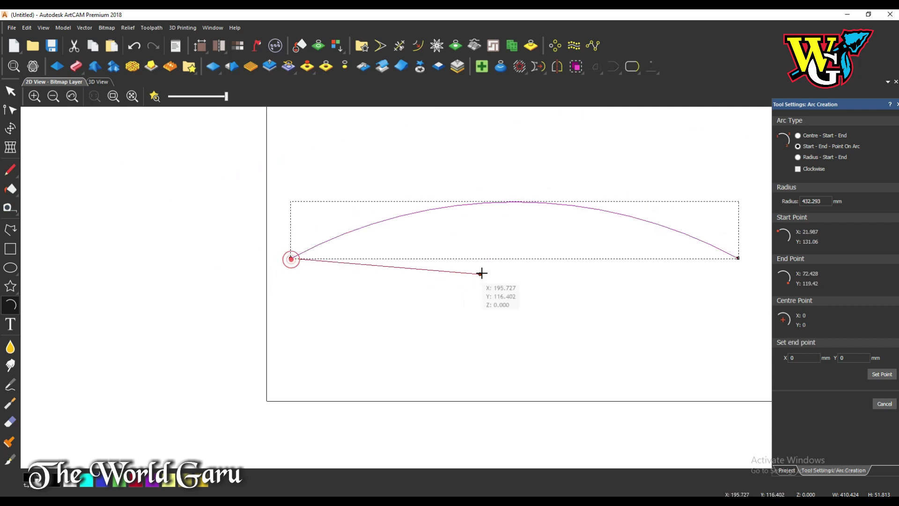
pyautogui.click(739, 259)
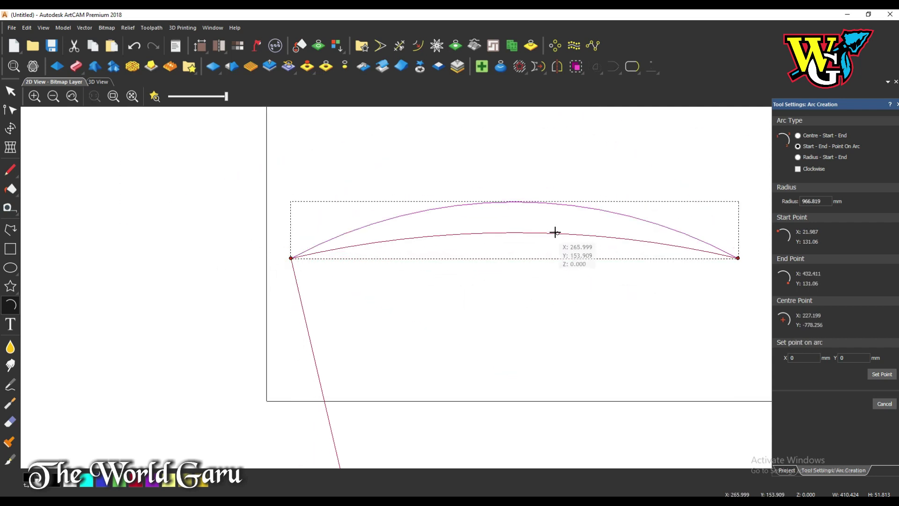
pyautogui.click(529, 218)
pyautogui.scroll(-6, 373, 259)
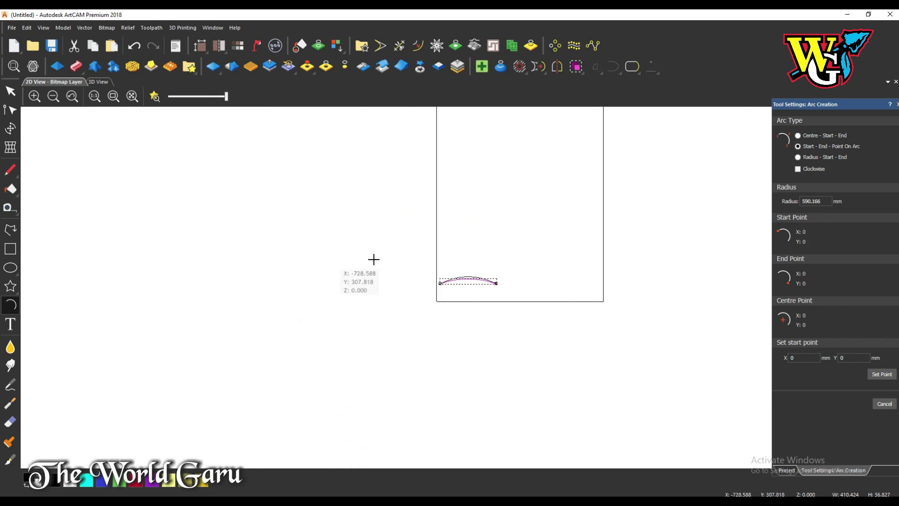
pyautogui.scroll(4, 480, 263)
pyautogui.scroll(-2, 502, 231)
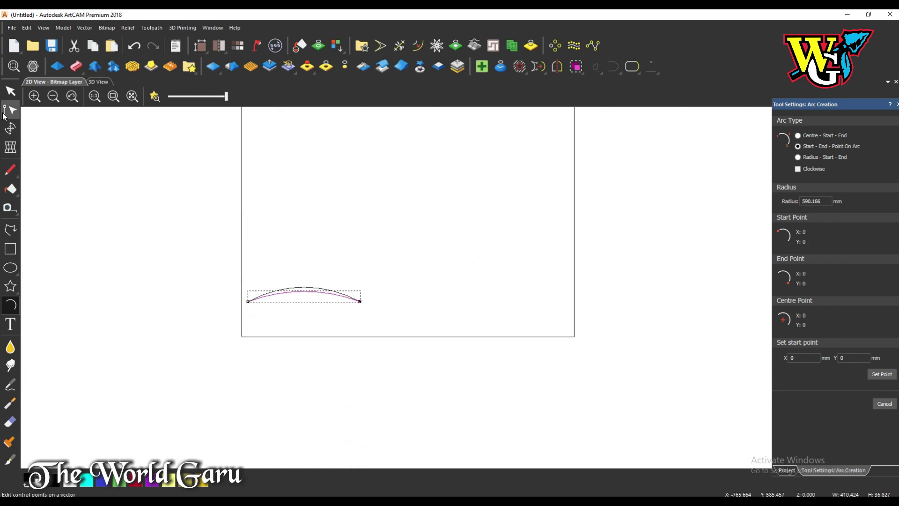
# Step: Join the two arcs at their coincident end nodes with a 0.025 mm tolerance and check the joined corner
pyautogui.click(10, 92)
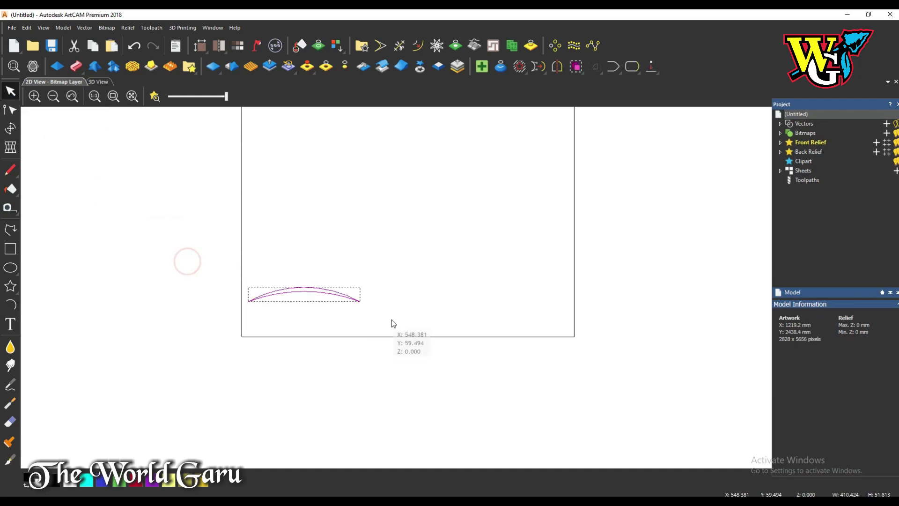
pyautogui.press('j')
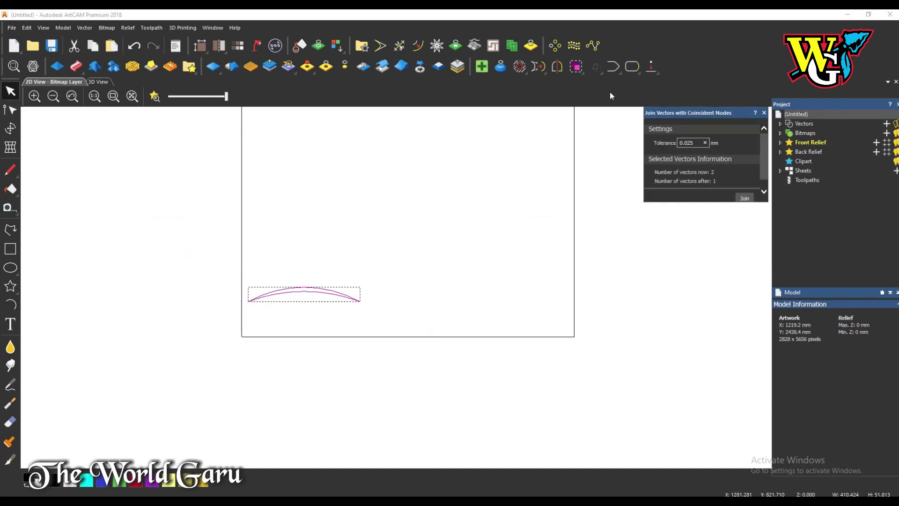
pyautogui.click(745, 199)
pyautogui.scroll(5, 250, 301)
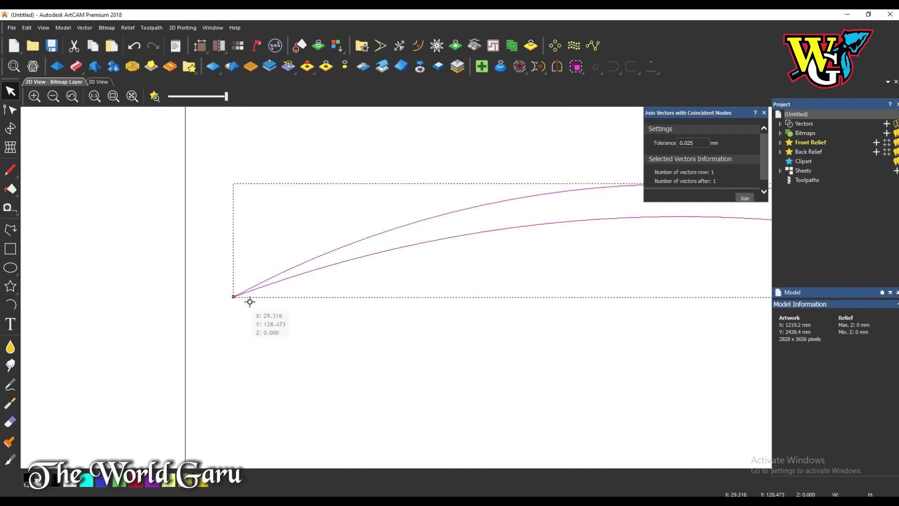
pyautogui.scroll(-5, 249, 301)
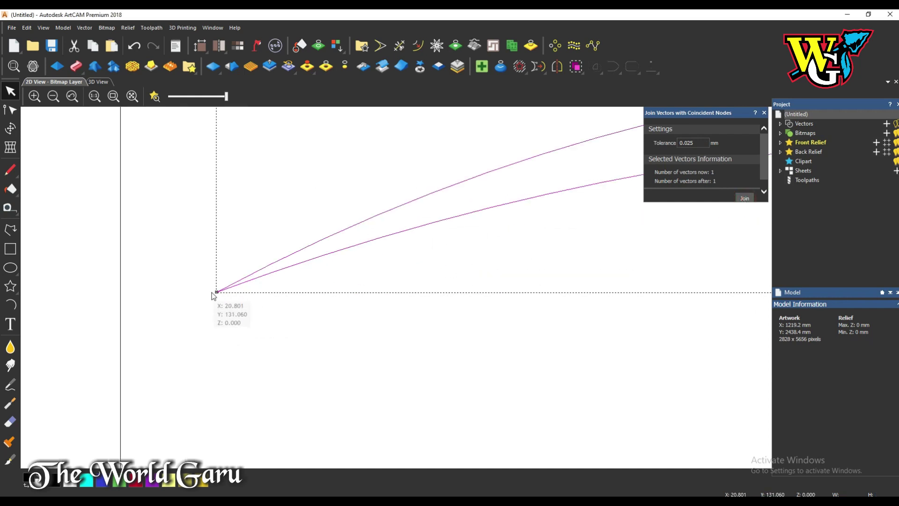
# Step: Draw an ellipse about 190 mm wide and 183 mm high just right of the joined arc shape
pyautogui.click(12, 267)
pyautogui.moveTo(581, 269); pyautogui.dragTo(607, 295)
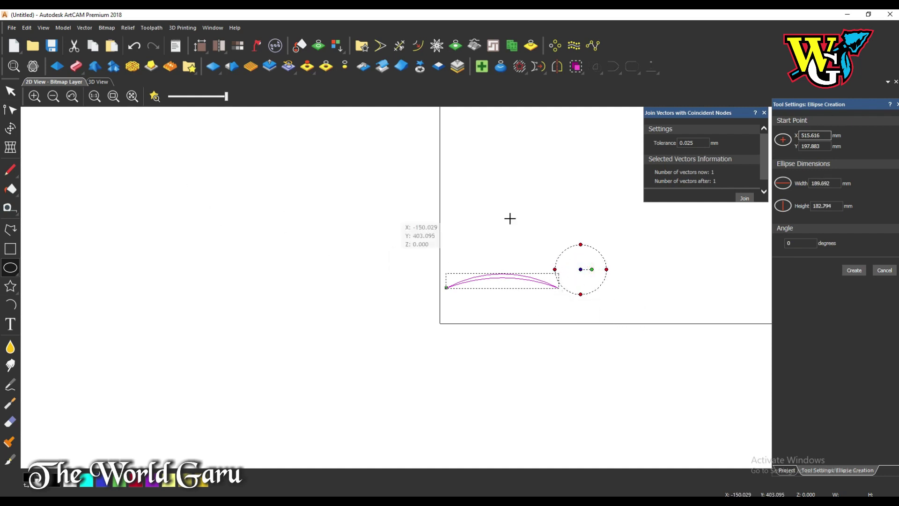
pyautogui.click(850, 269)
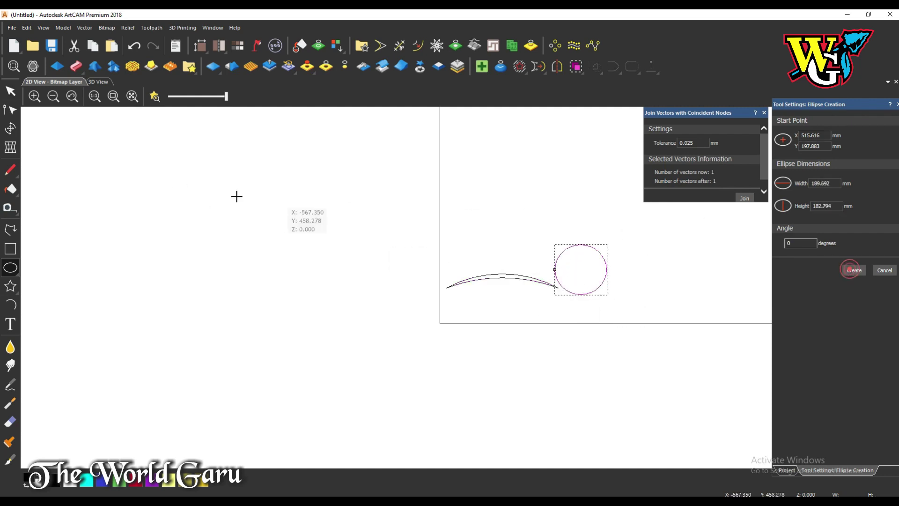
pyautogui.click(12, 286)
pyautogui.moveTo(492, 223); pyautogui.dragTo(516, 245)
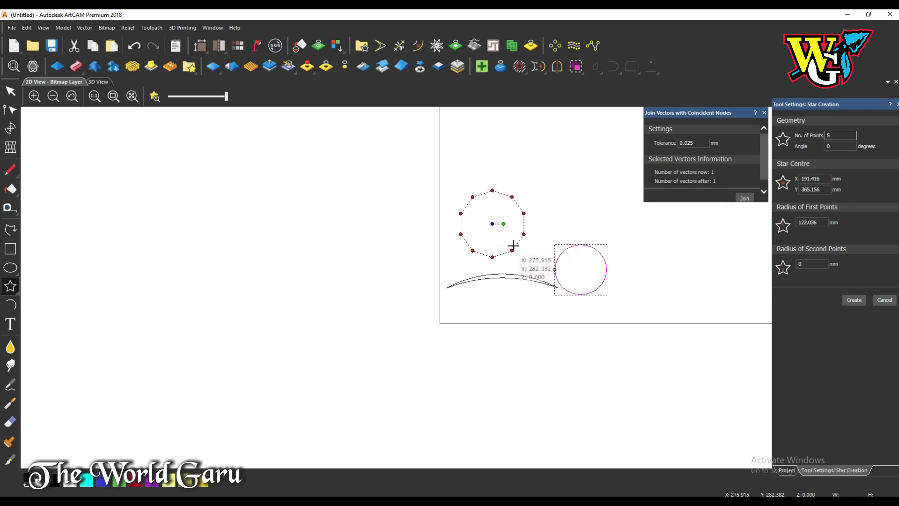
pyautogui.click(497, 231)
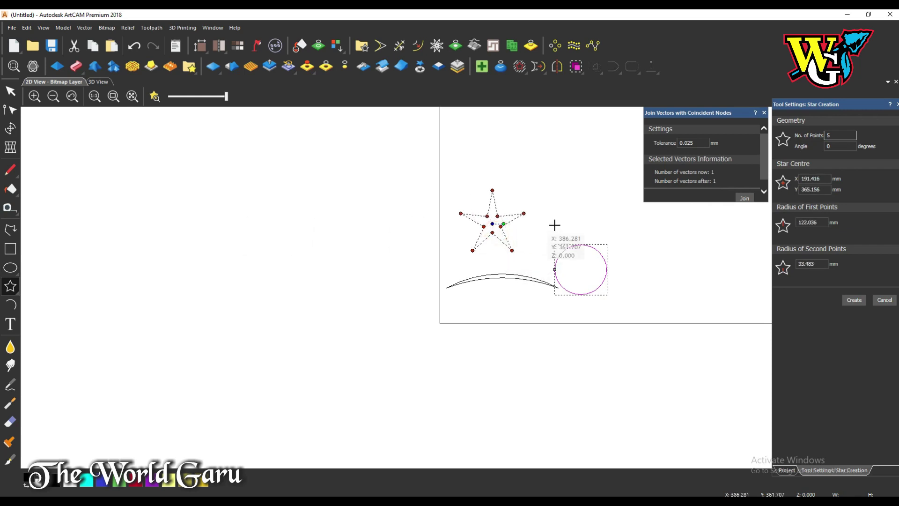
pyautogui.click(891, 301)
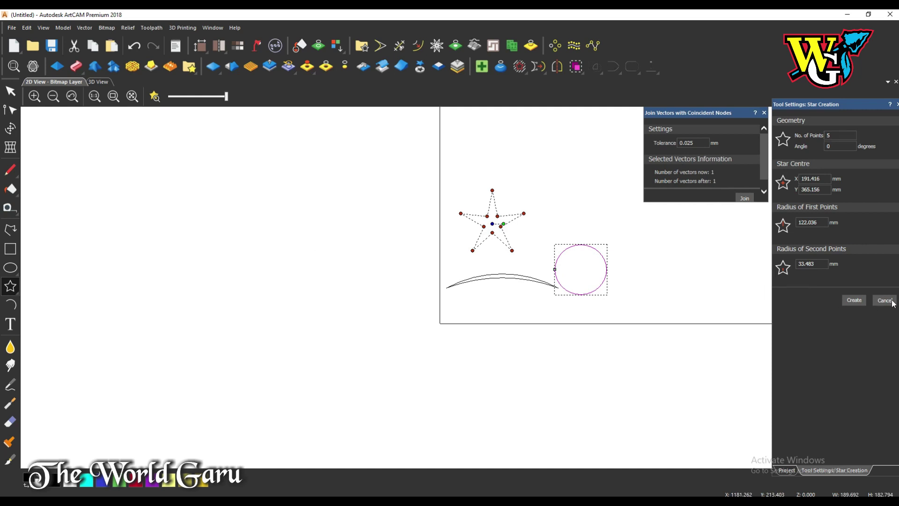
pyautogui.click(17, 284)
pyautogui.moveTo(473, 211); pyautogui.dragTo(515, 246)
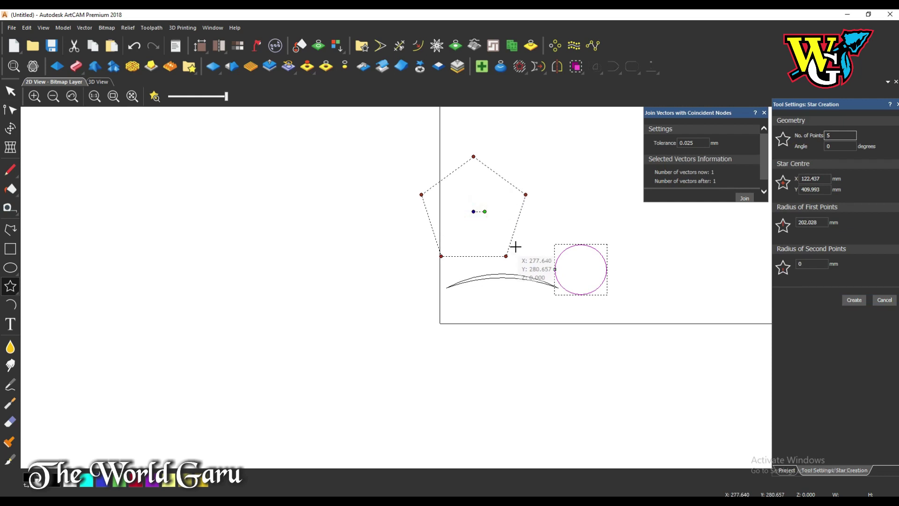
pyautogui.click(478, 215)
pyautogui.click(11, 91)
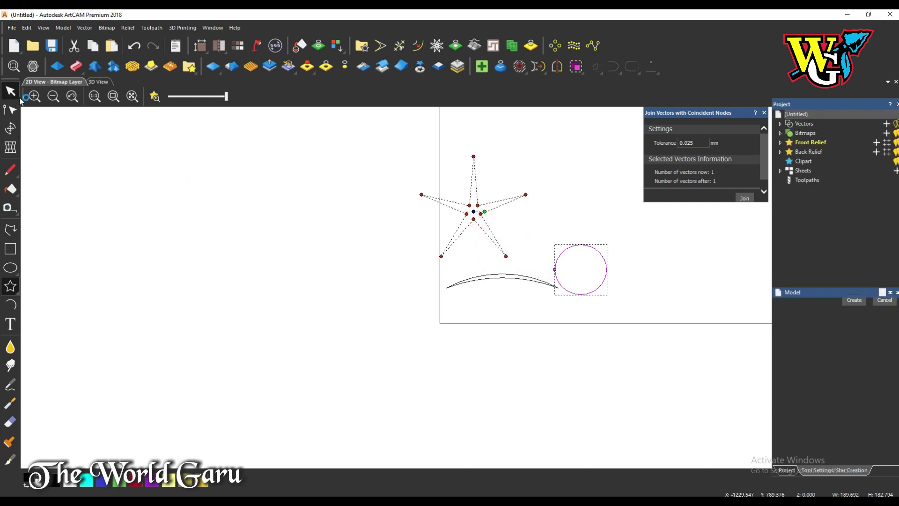
# Step: Create a five-point star above the arc shape with an outer radius of about 325 mm and an inner radius of about 52 mm
pyautogui.click(11, 287)
pyautogui.moveTo(504, 172); pyautogui.dragTo(576, 227)
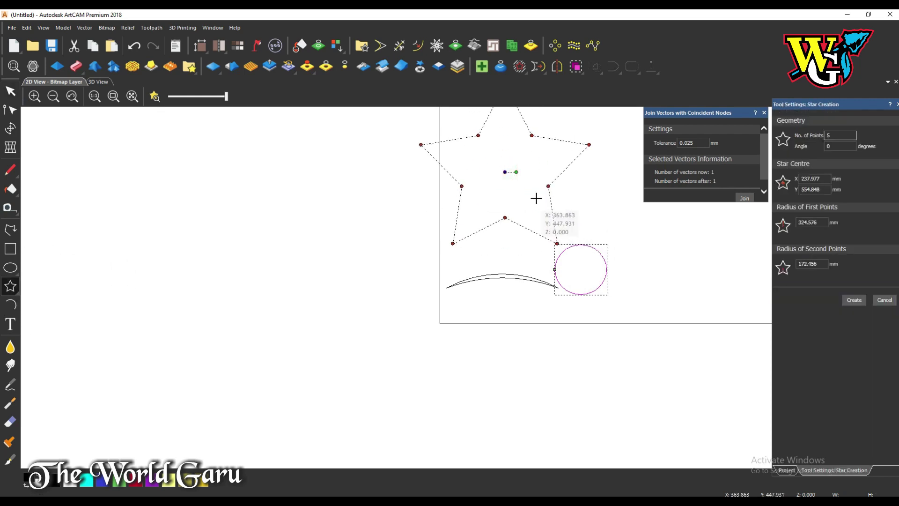
pyautogui.click(517, 177)
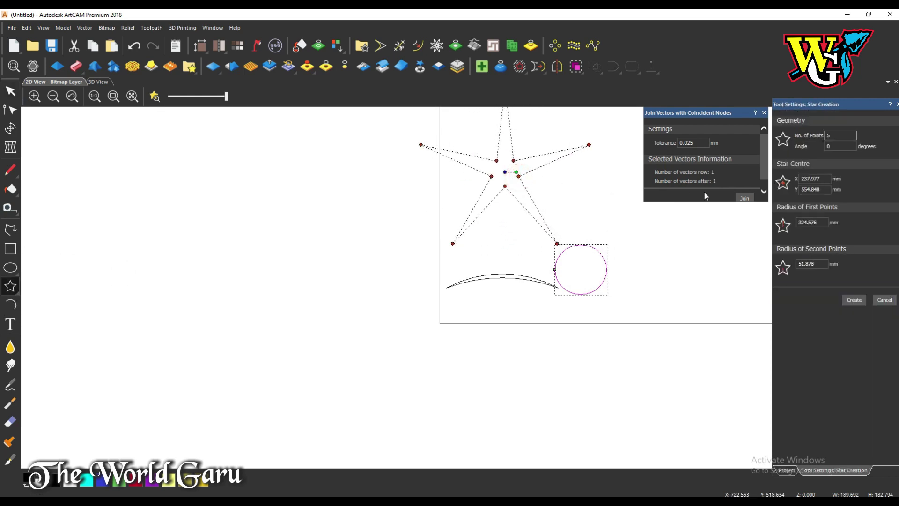
pyautogui.scroll(-2, 484, 257)
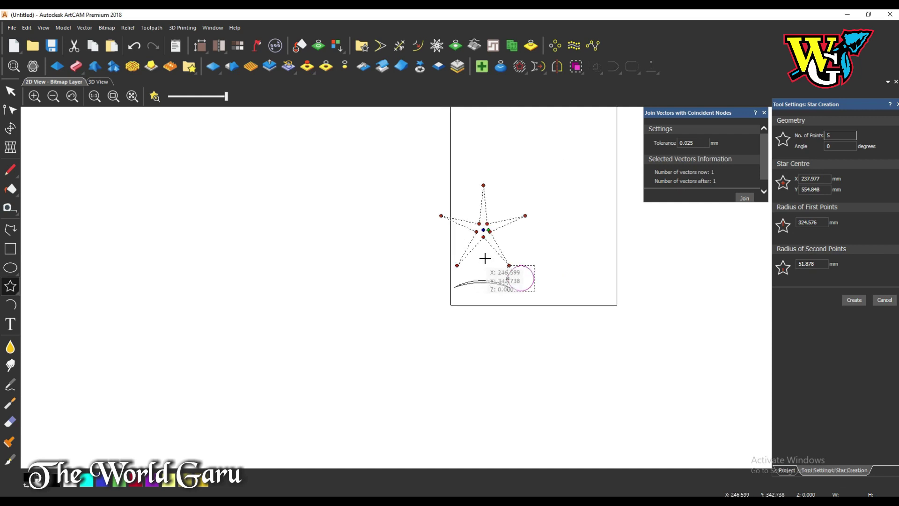
pyautogui.click(854, 300)
# Step: Scale the star to about 394 mm wide and 381 mm high and move it right of the circle
pyautogui.click(10, 129)
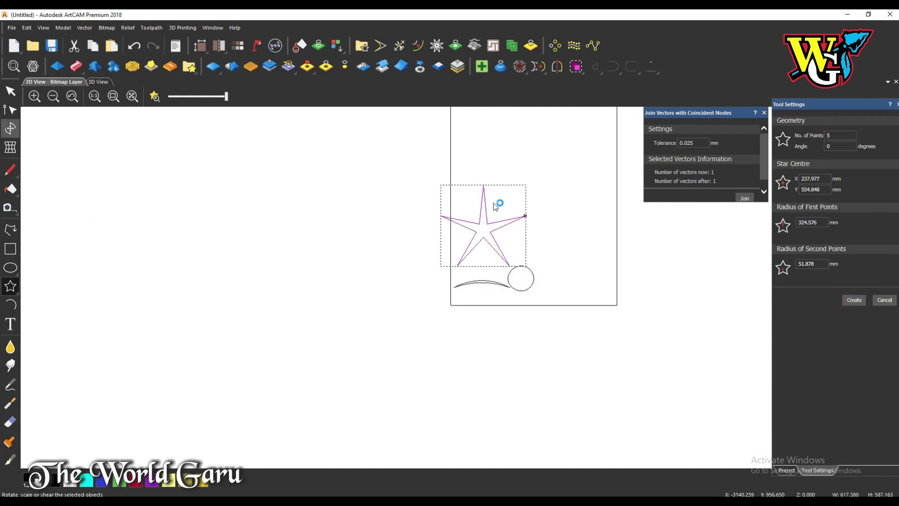
pyautogui.scroll(4, 496, 206)
pyautogui.scroll(-4, 513, 207)
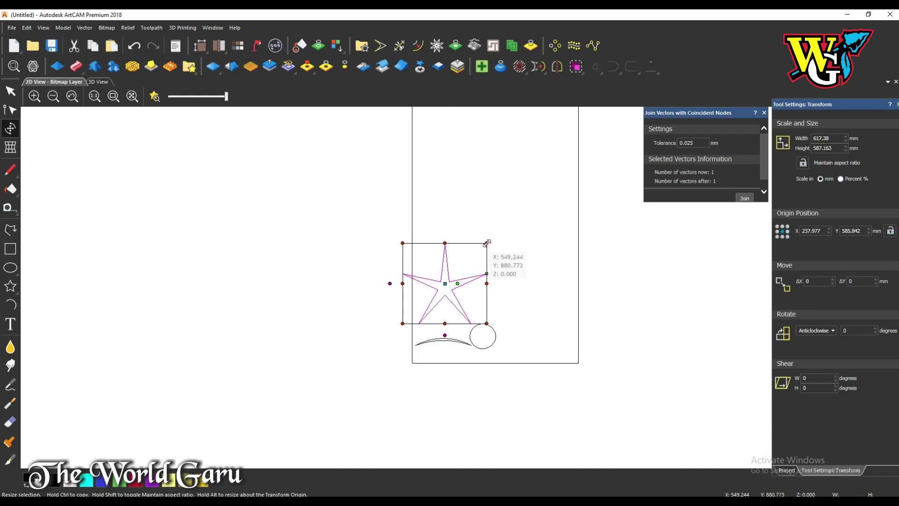
pyautogui.moveTo(486, 243); pyautogui.dragTo(457, 272)
pyautogui.moveTo(430, 307); pyautogui.dragTo(527, 324)
pyautogui.scroll(4, 544, 342)
pyautogui.scroll(-2, 546, 341)
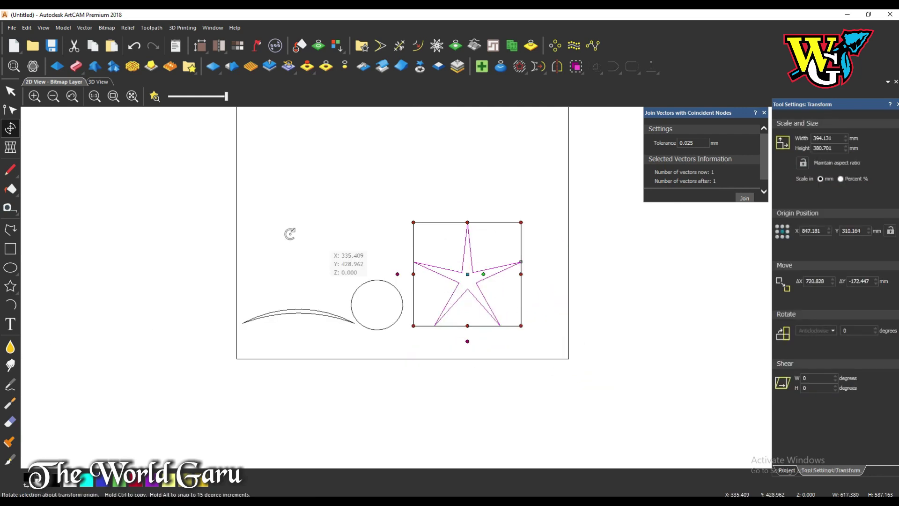
# Step: Create a thin horizontal rectangle about 397 mm wide and 19 mm high above the arc shape and circle
pyautogui.click(10, 249)
pyautogui.moveTo(273, 237); pyautogui.dragTo(381, 242)
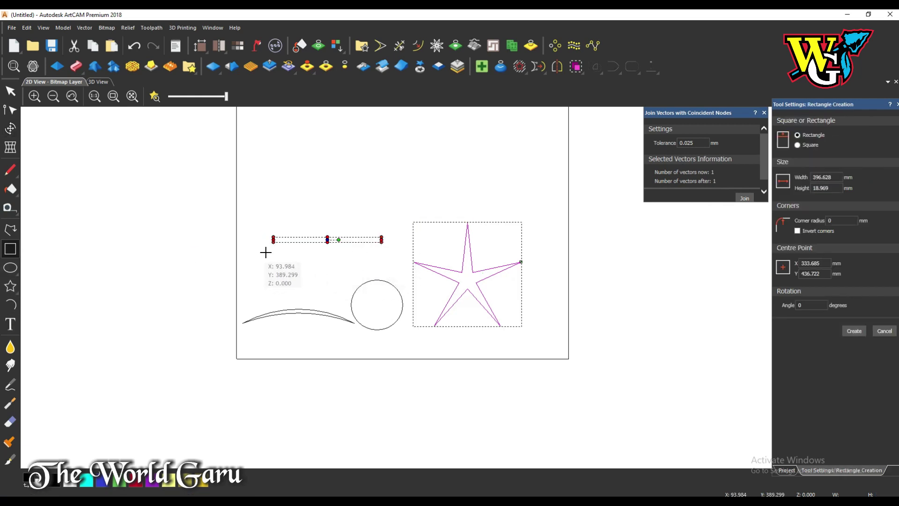
pyautogui.click(853, 332)
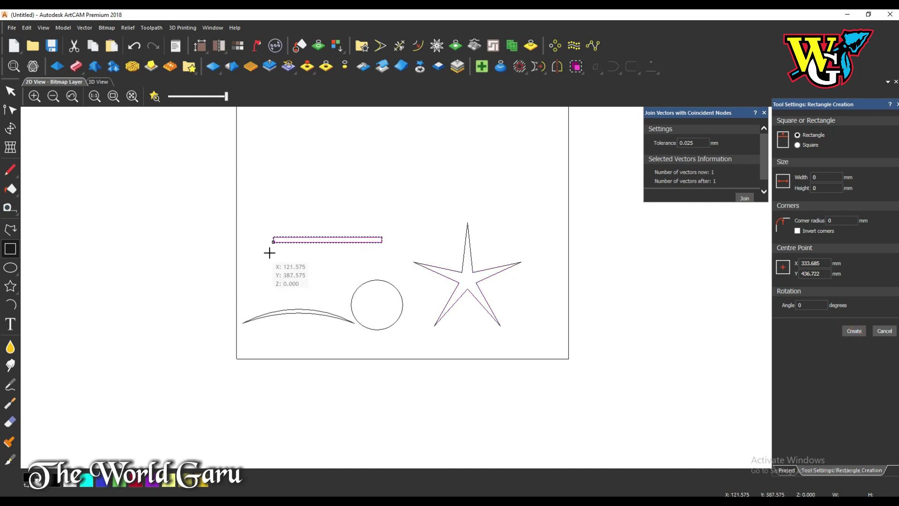
# Step: Create a rectangle about 195 mm wide and 116 mm high below the thin one, and close the vector joining settings
pyautogui.moveTo(270, 252); pyautogui.dragTo(323, 284)
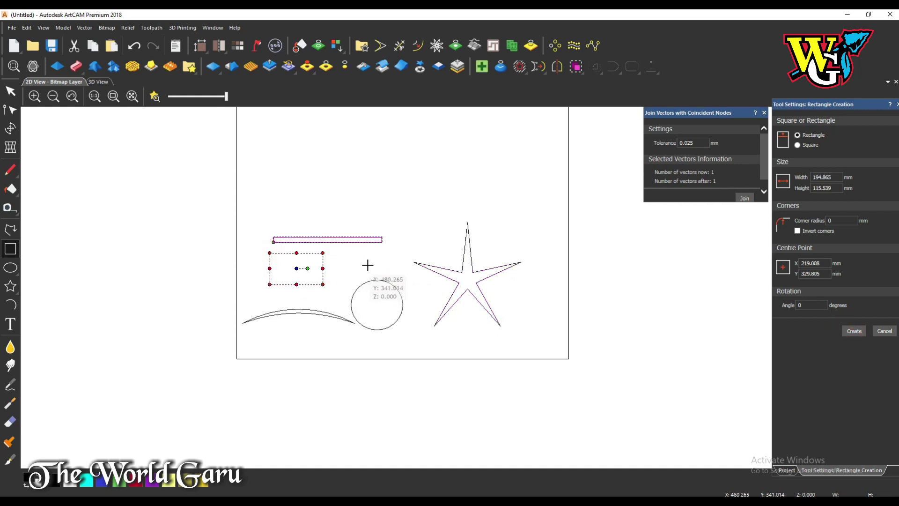
pyautogui.click(853, 331)
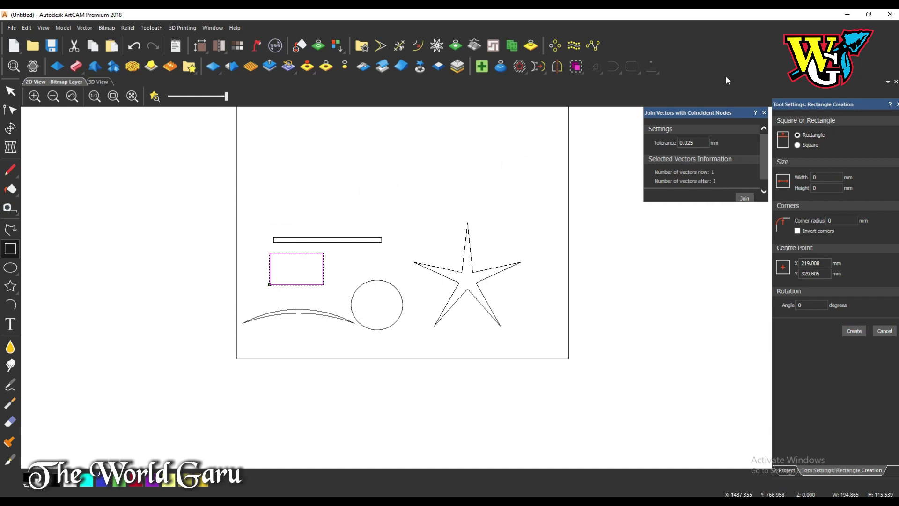
pyautogui.click(764, 113)
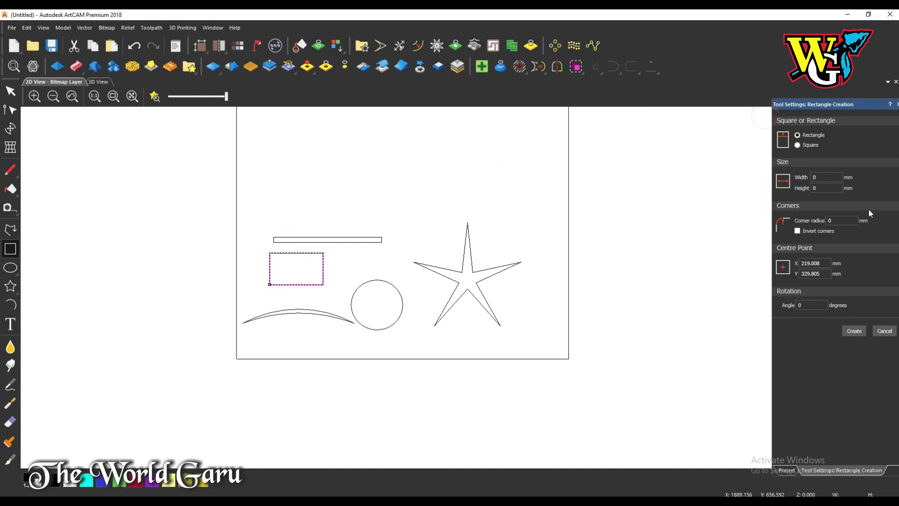
pyautogui.click(10, 91)
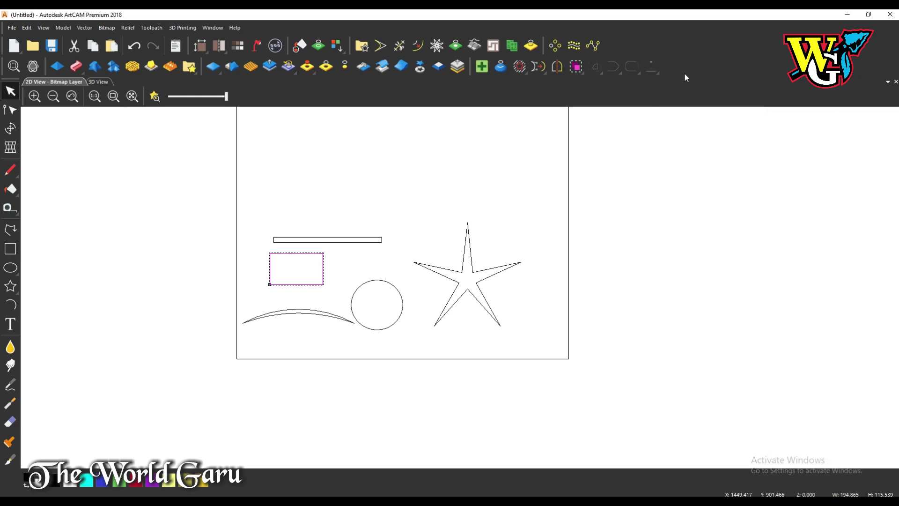
# Step: Redisplay the Project panel and start a V-Bit Carving toolpath from the 2D toolpaths
pyautogui.rightClick(773, 49)
pyautogui.click(798, 315)
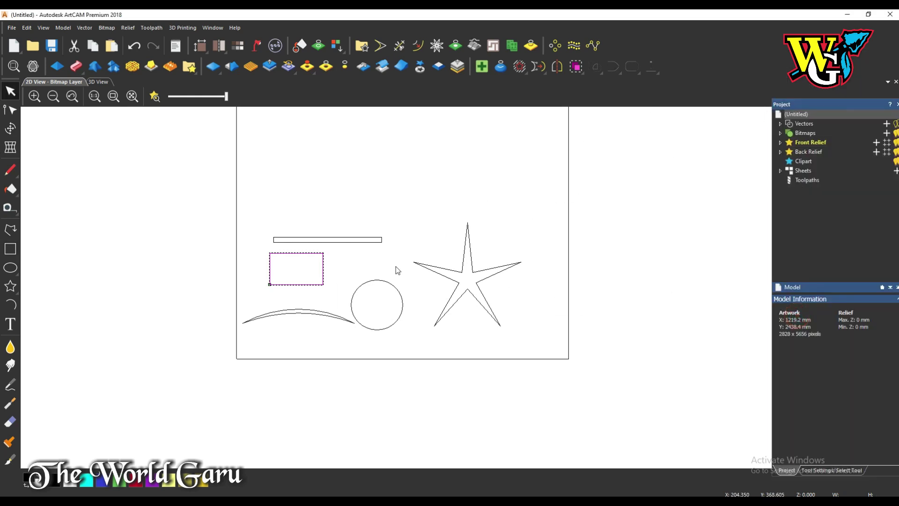
pyautogui.click(799, 180)
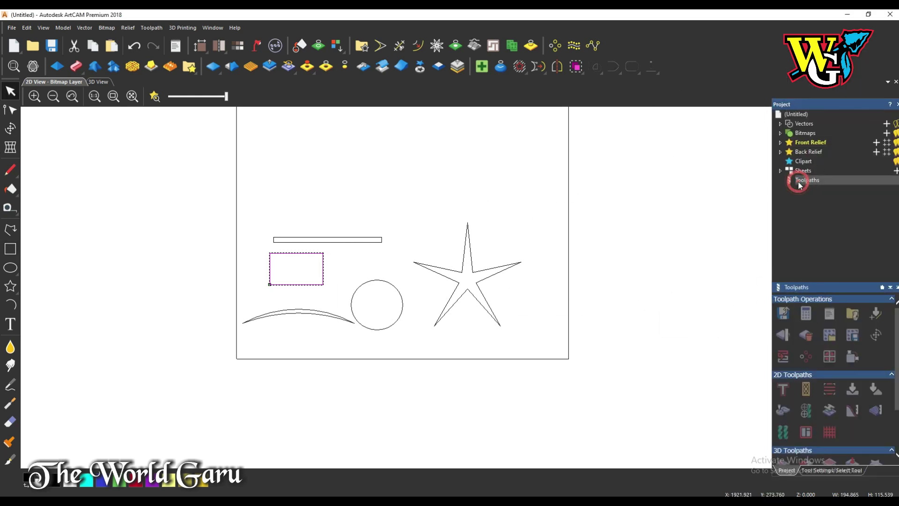
pyautogui.click(851, 391)
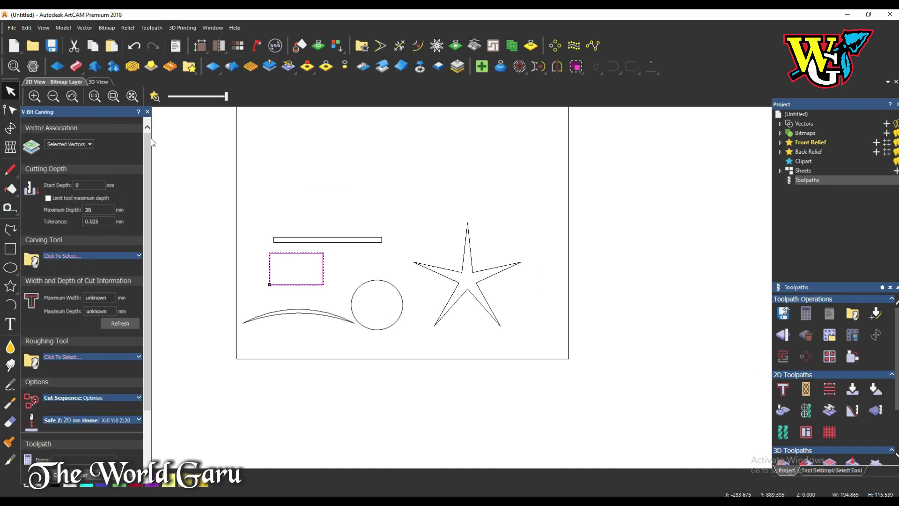
# Step: Select the star as the vector to carve, keeping the vector association at Selected Vectors
pyautogui.click(453, 273)
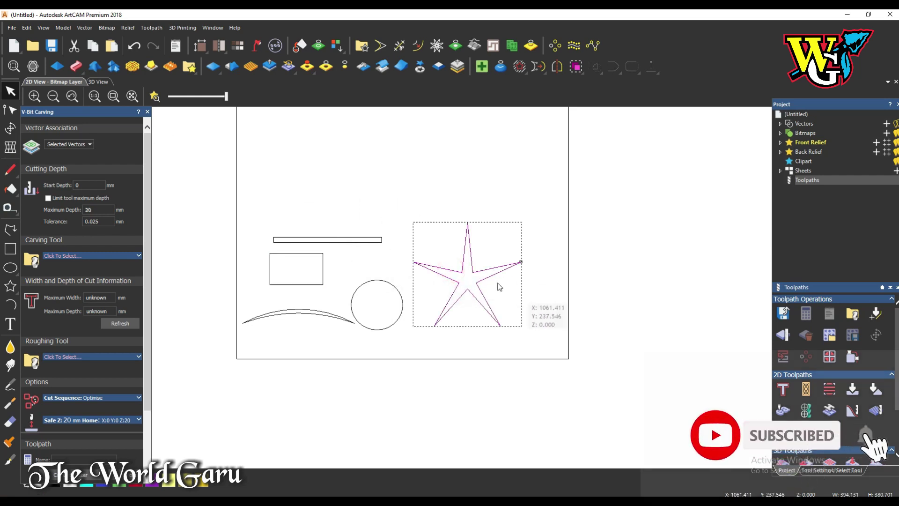
pyautogui.click(61, 144)
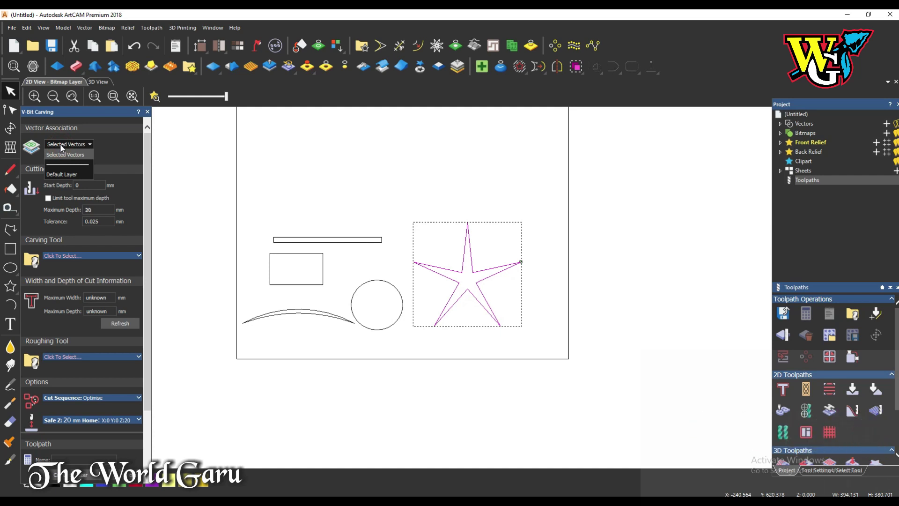
pyautogui.click(61, 145)
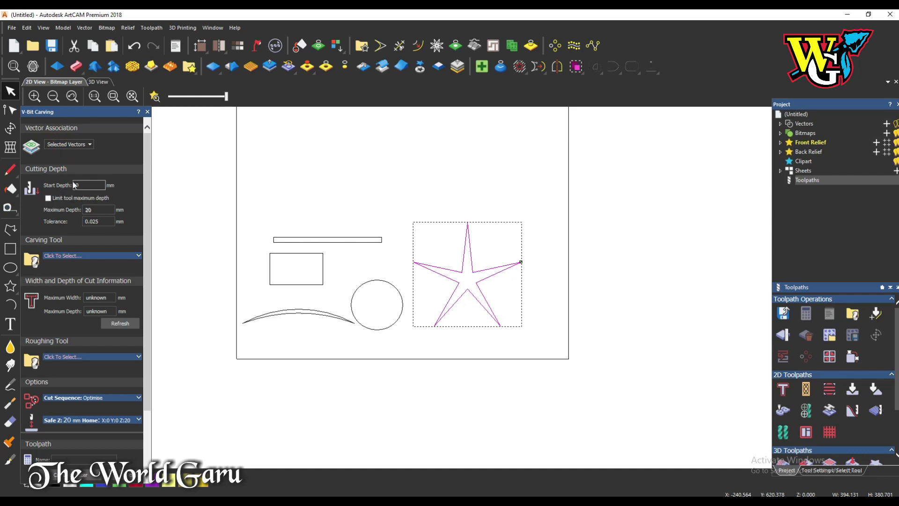
# Step: Choose Small V-Bit 6 mm 90 degree as the carving tool and refresh the width and depth of cut information
pyautogui.click(61, 256)
pyautogui.scroll(-3, 382, 299)
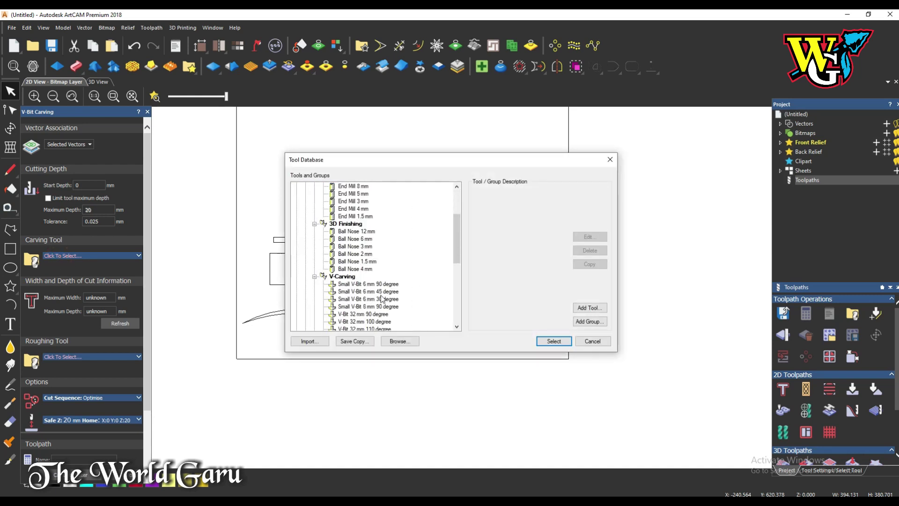
pyautogui.scroll(3, 342, 284)
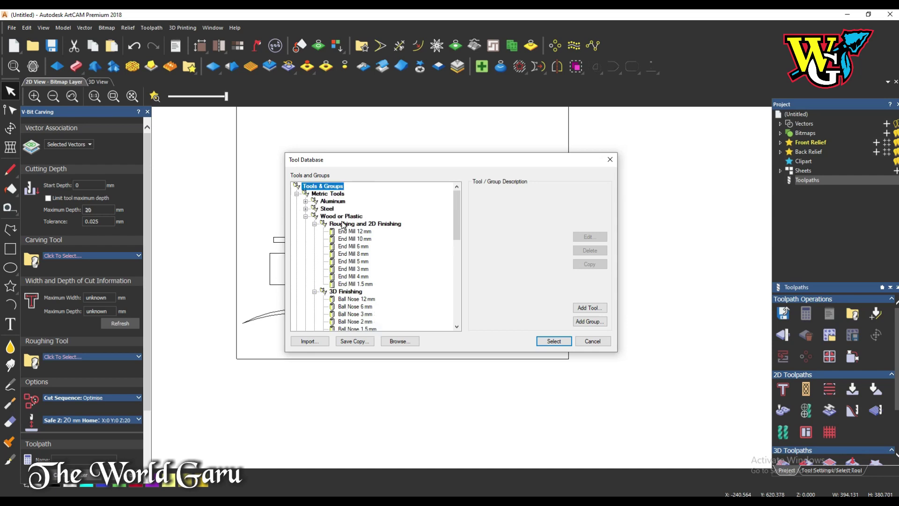
pyautogui.scroll(-1, 373, 278)
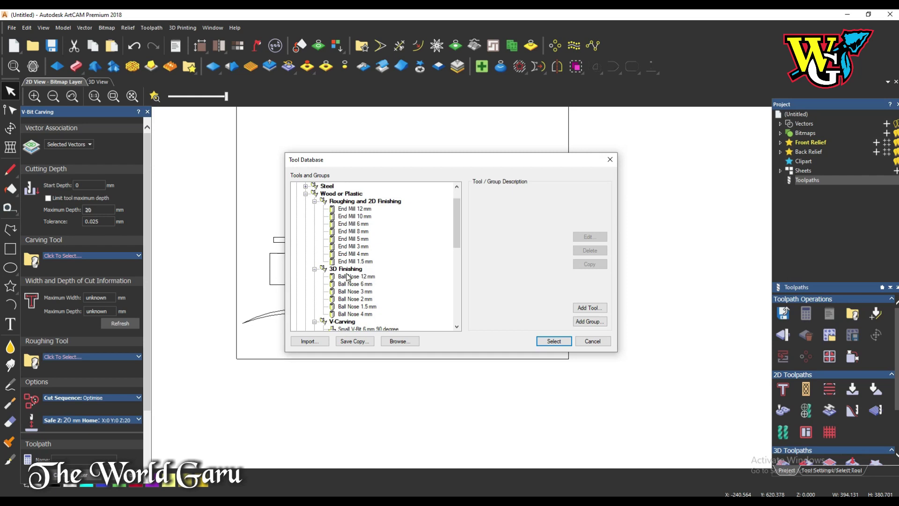
pyautogui.scroll(-2, 366, 279)
pyautogui.click(363, 284)
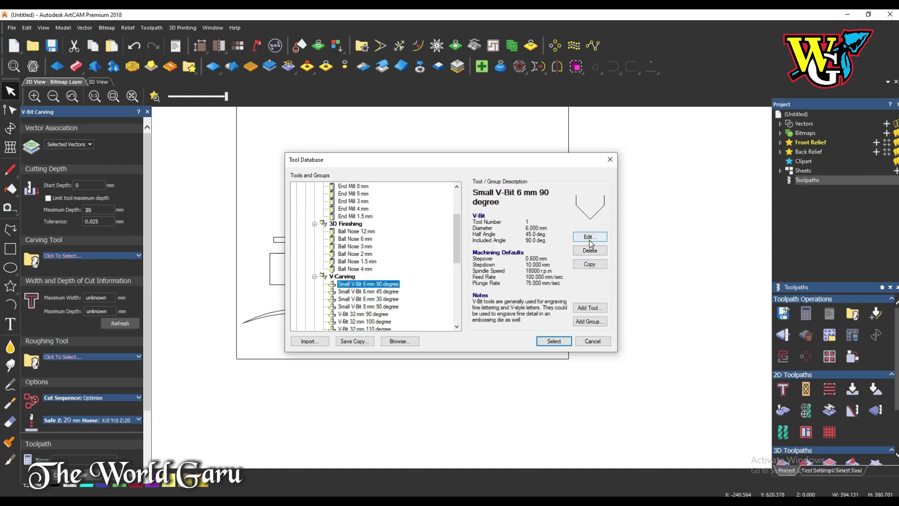
pyautogui.click(554, 342)
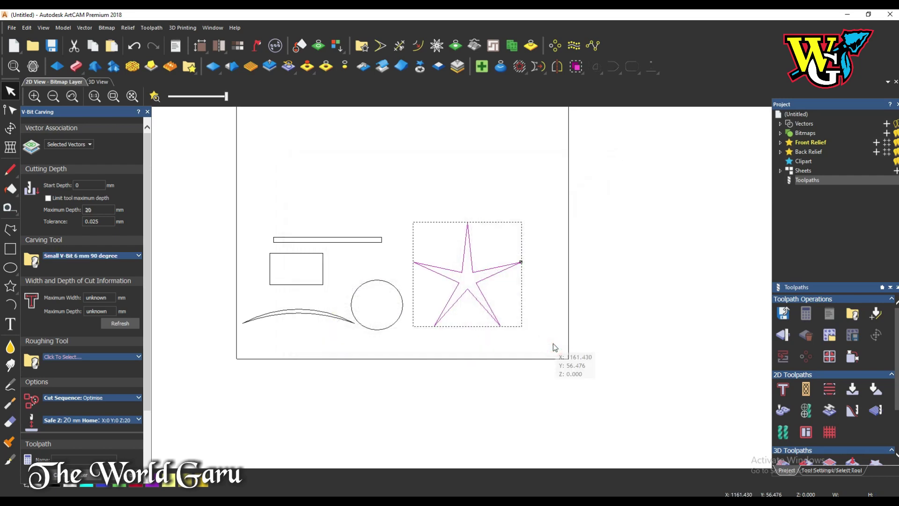
pyautogui.click(126, 325)
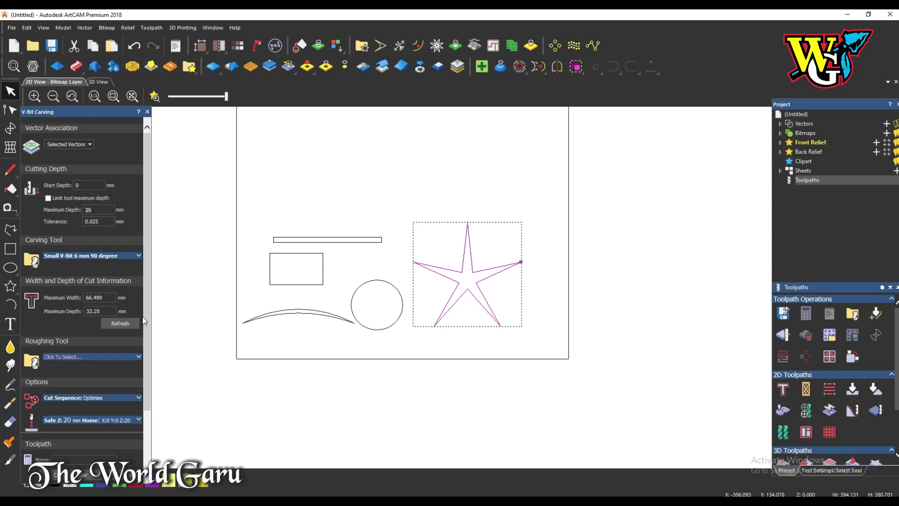
# Step: Choose End Mill 6 mm from the wood or plastic tools as the roughing tool and review its cutting parameters
pyautogui.click(107, 310)
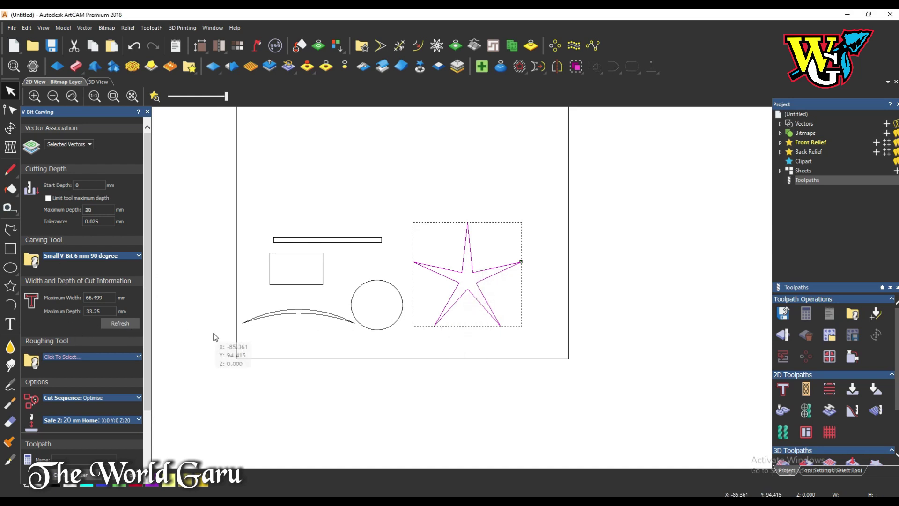
pyautogui.scroll(-2, 121, 359)
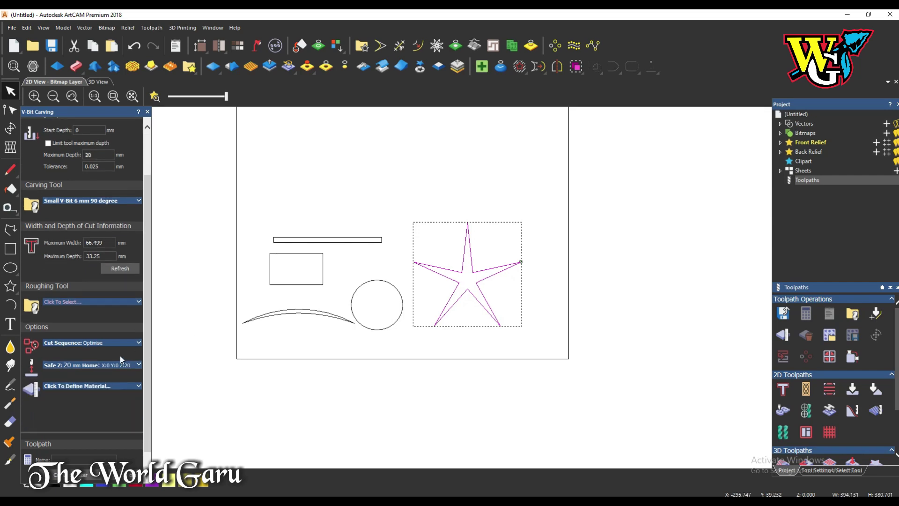
pyautogui.click(73, 301)
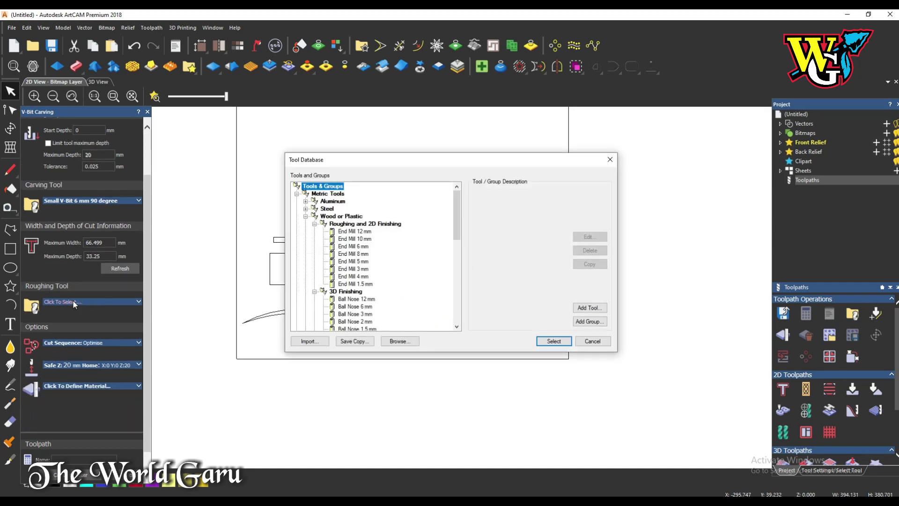
pyautogui.moveTo(372, 162); pyautogui.dragTo(610, 199)
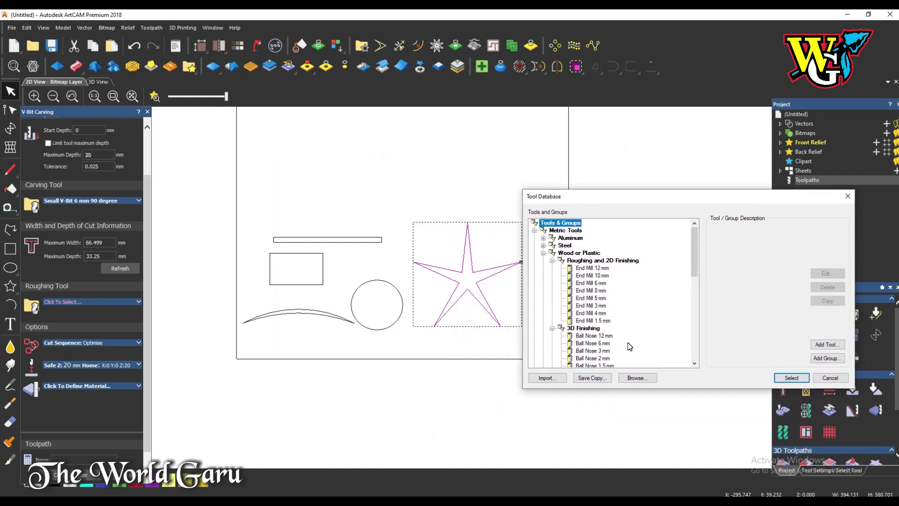
pyautogui.click(602, 284)
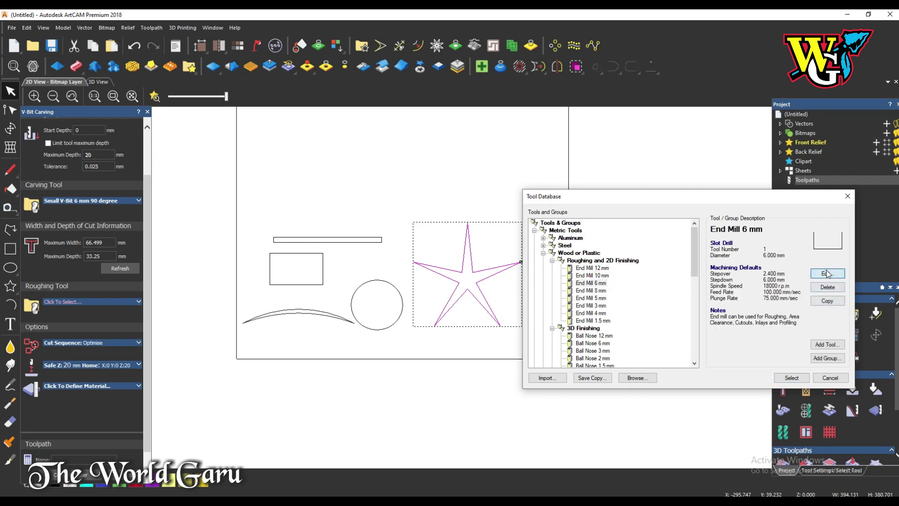
pyautogui.click(826, 273)
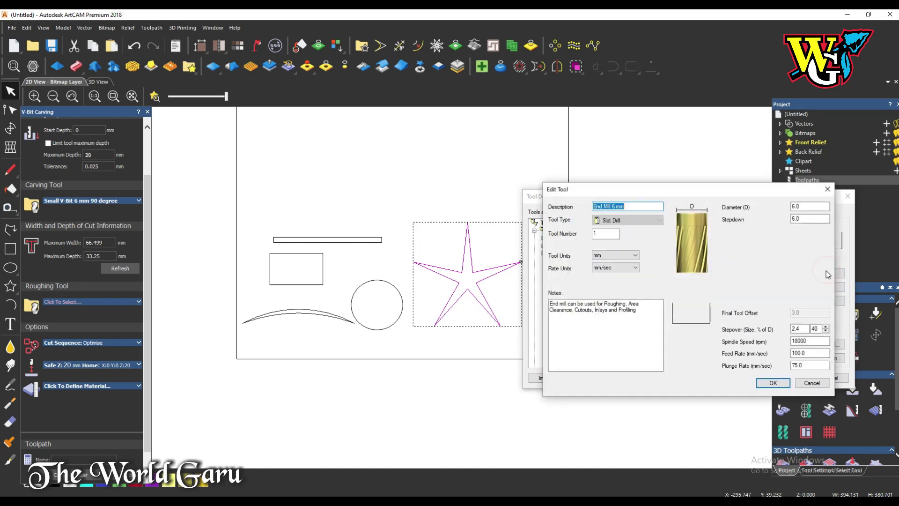
pyautogui.click(772, 383)
pyautogui.click(792, 377)
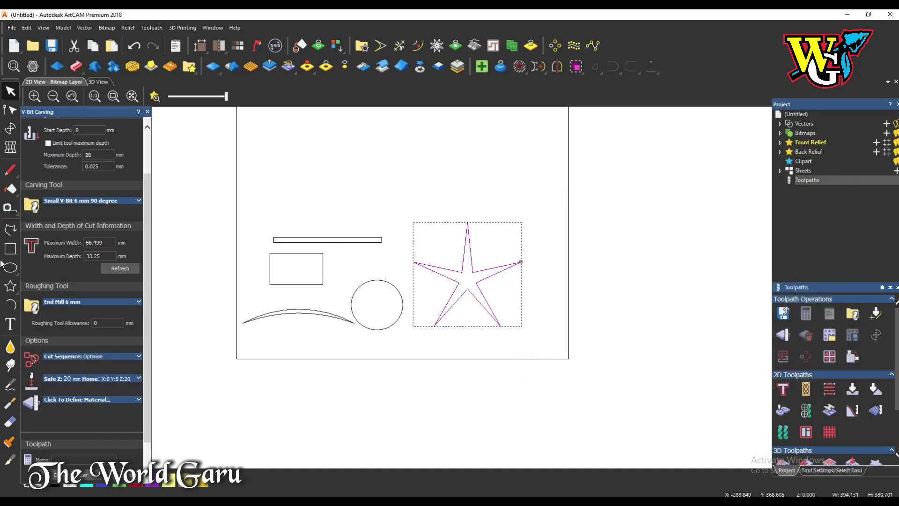
pyautogui.click(128, 301)
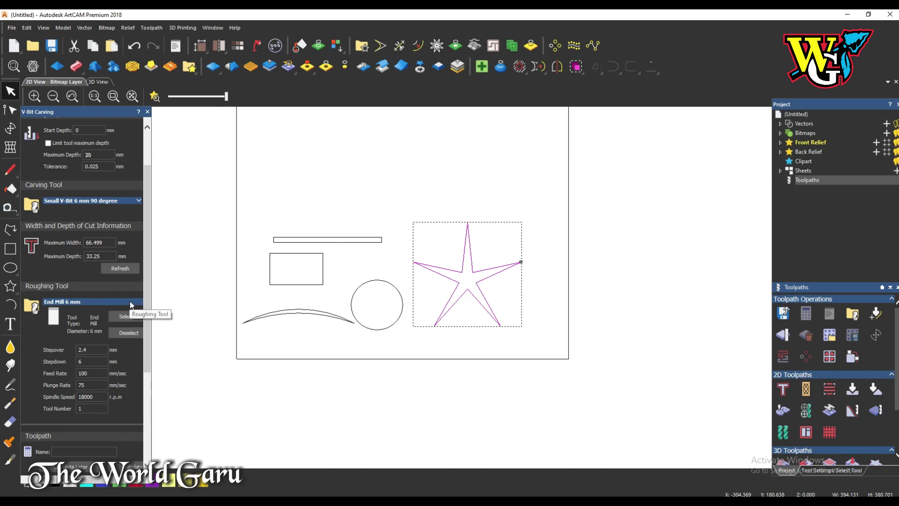
pyautogui.click(131, 303)
pyautogui.click(114, 200)
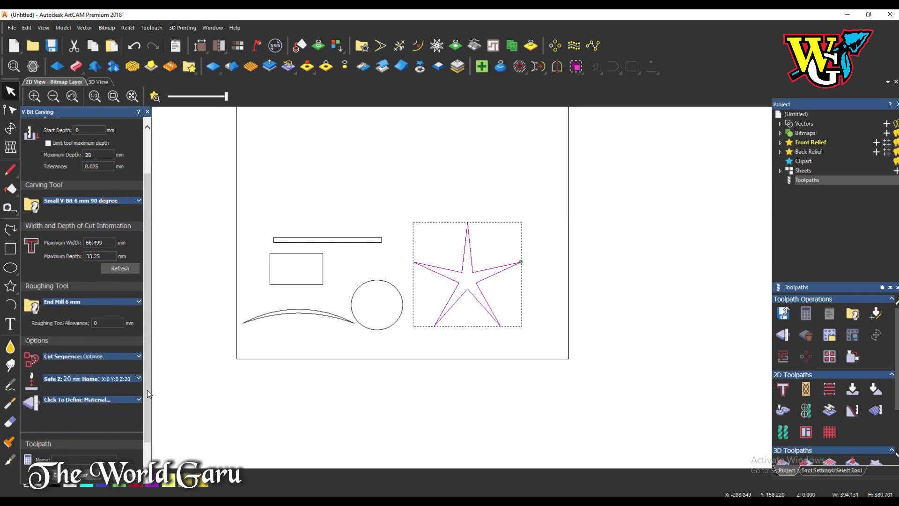
# Step: Define the material for the V-Bit Carving toolpath with a thickness of 40 mm
pyautogui.click(119, 375)
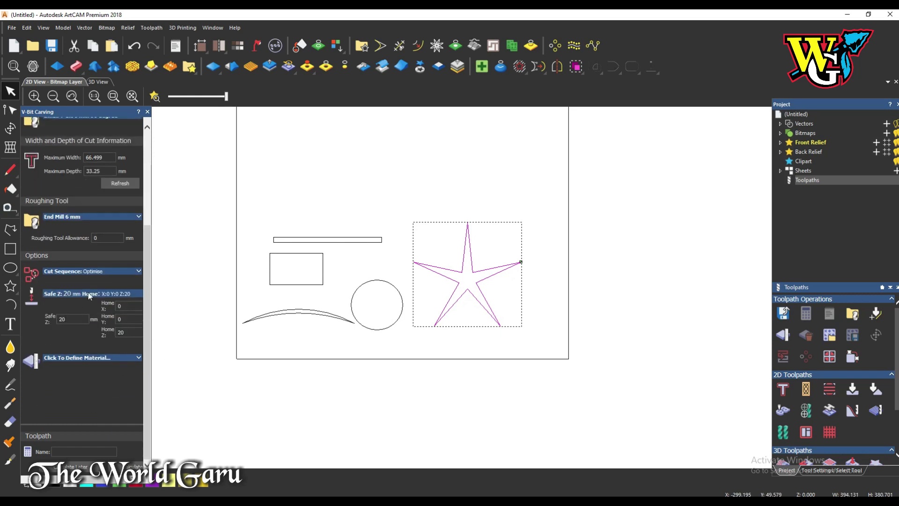
pyautogui.click(68, 366)
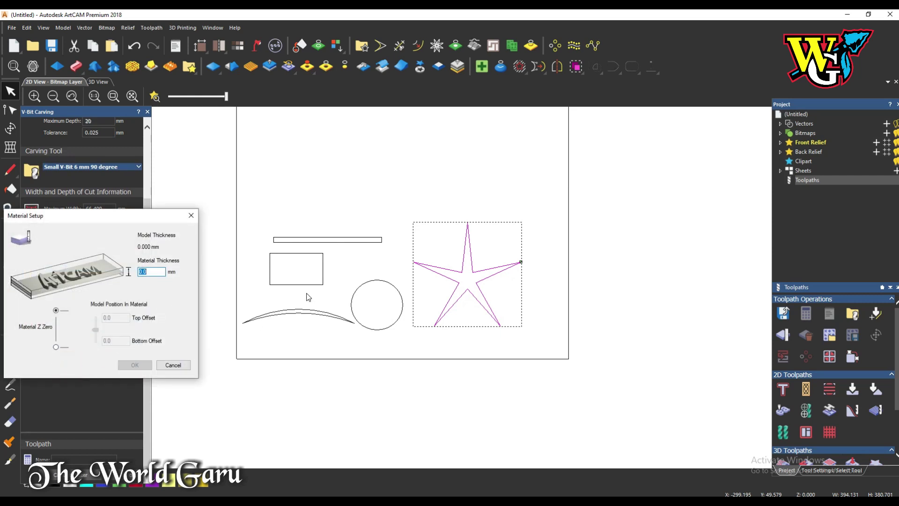
pyautogui.moveTo(90, 216); pyautogui.dragTo(178, 259)
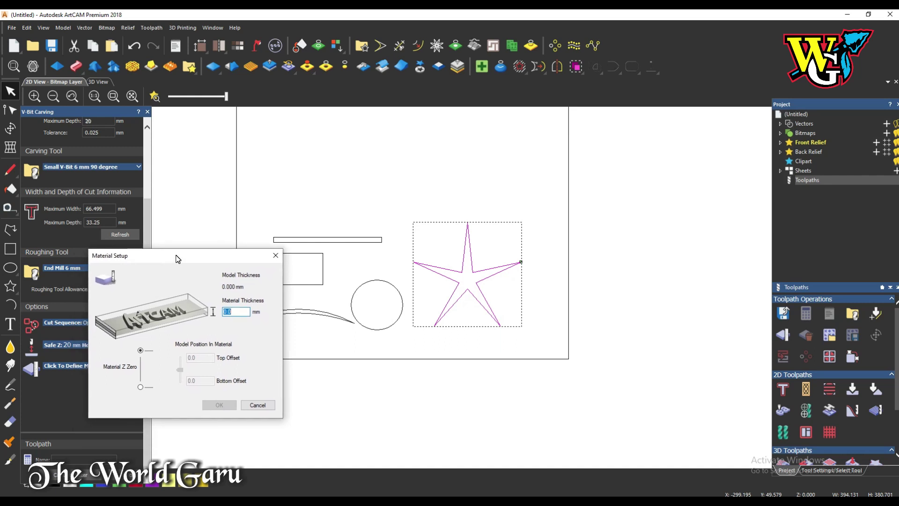
pyautogui.write('40')
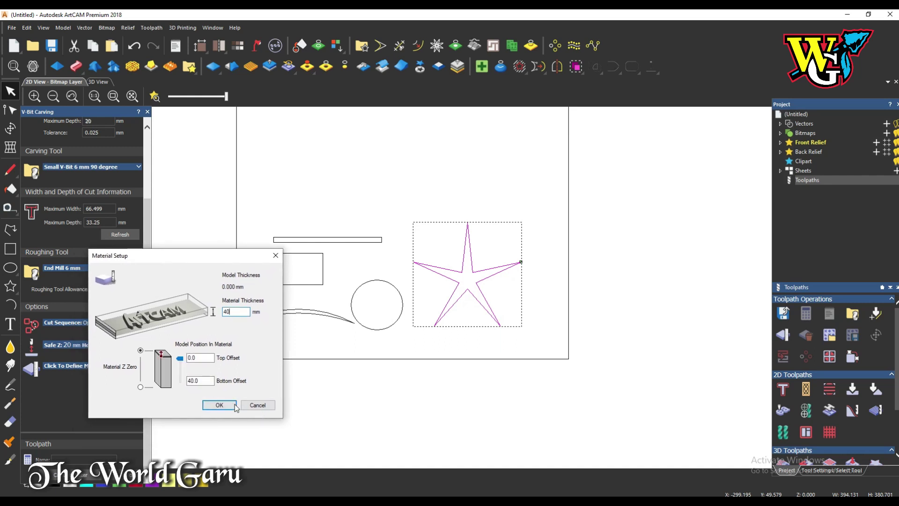
pyautogui.click(219, 404)
# Step: Close the Autodesk ArtCAM error report
pyautogui.scroll(-2, 280, 361)
pyautogui.scroll(3, 421, 365)
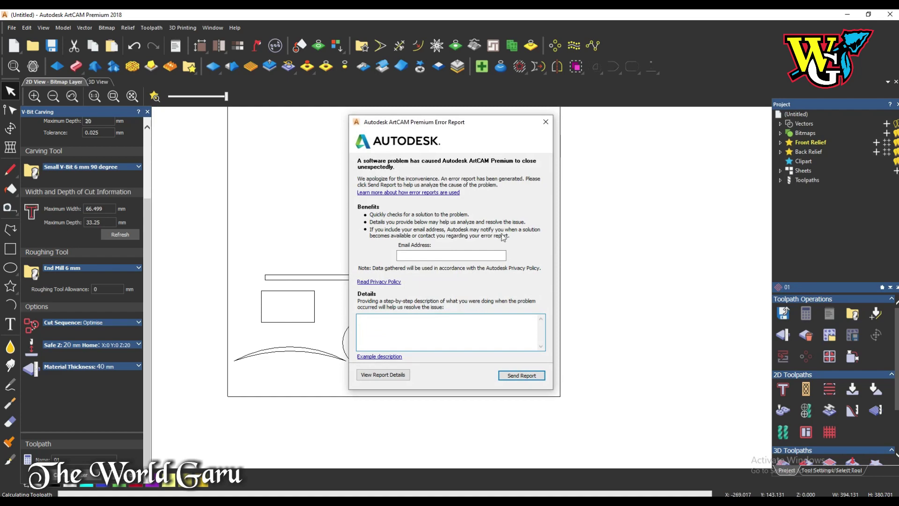
pyautogui.click(546, 122)
pyautogui.click(518, 279)
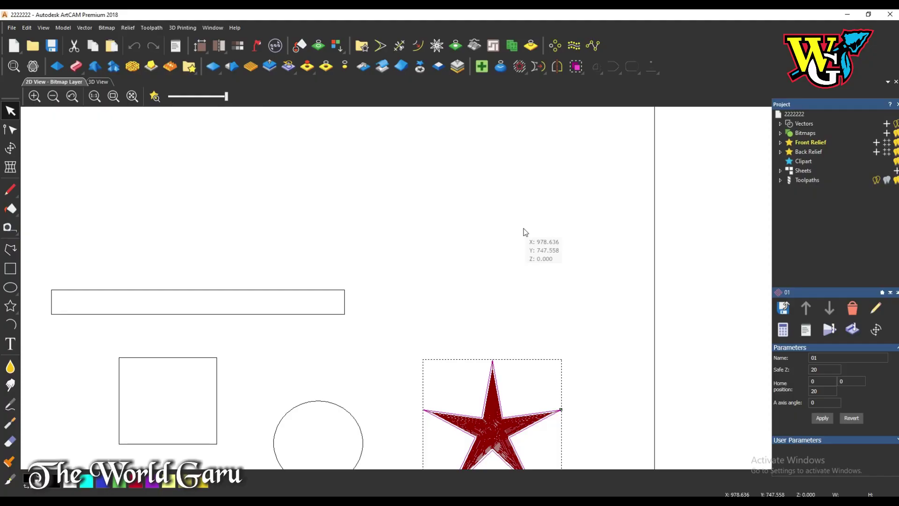
# Step: Check the star's carving toolpath in the 2D view and start its simulation for the whole model at Standard resolution
pyautogui.scroll(-5, 522, 294)
pyautogui.scroll(-3, 522, 293)
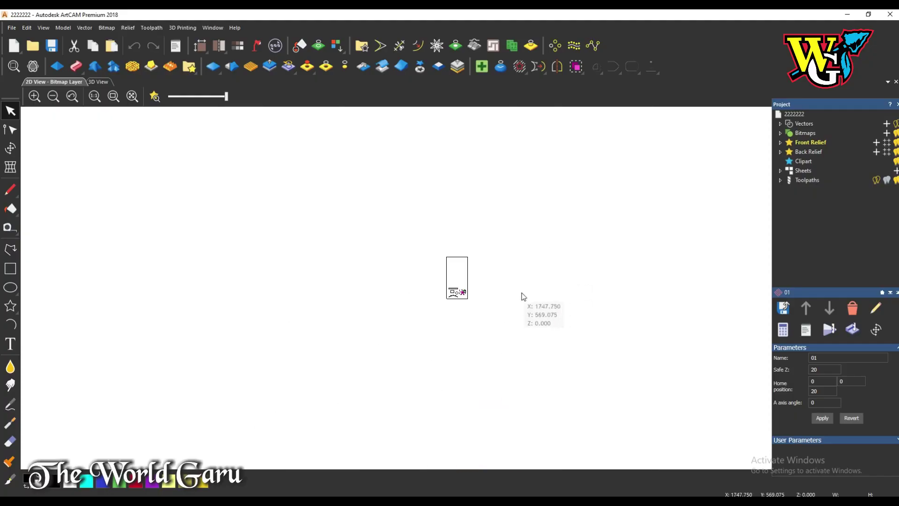
pyautogui.scroll(6, 521, 294)
pyautogui.scroll(-3, 336, 280)
pyautogui.scroll(4, 335, 280)
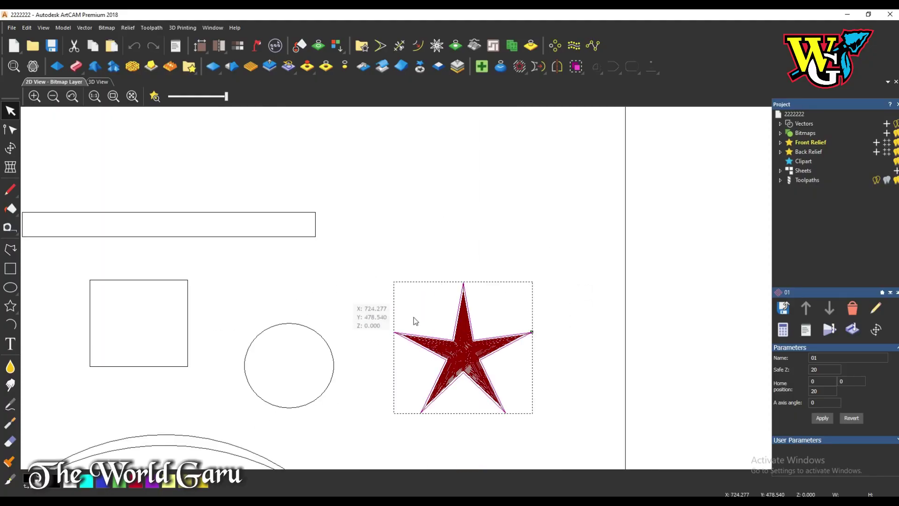
pyautogui.scroll(-2, 421, 323)
pyautogui.scroll(4, 459, 323)
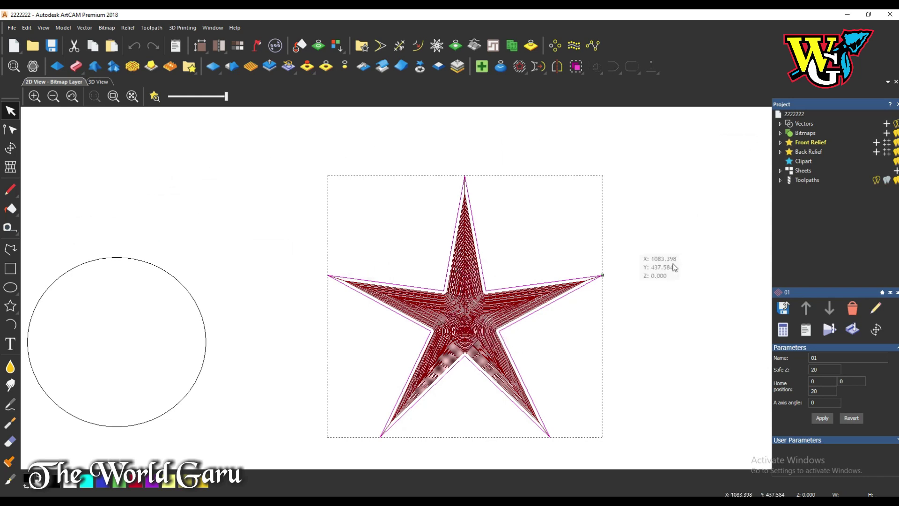
pyautogui.click(830, 329)
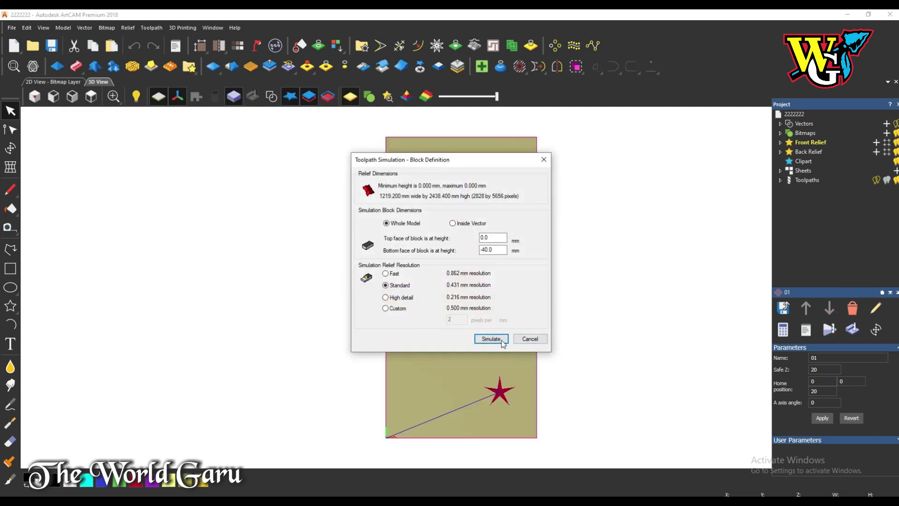
pyautogui.click(491, 339)
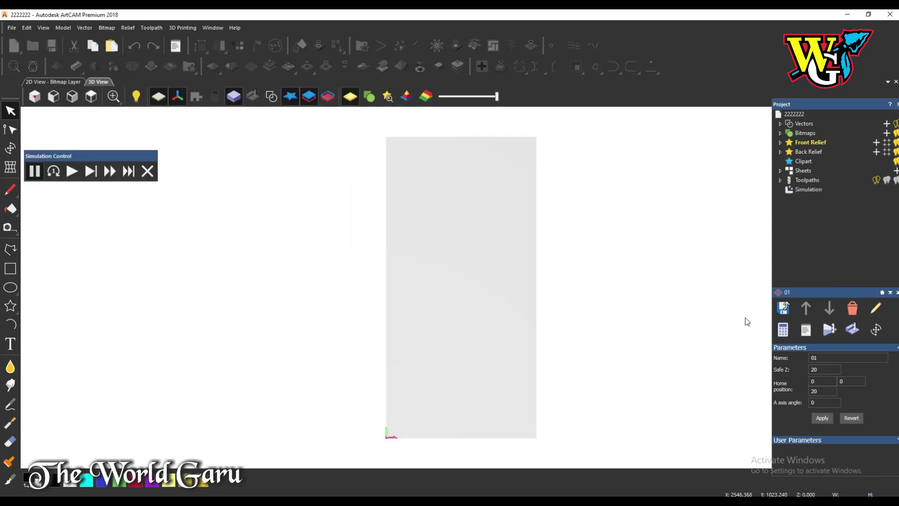
# Step: Render the simulation block in the Beech (V) material and enable Depth Colour
pyautogui.click(800, 190)
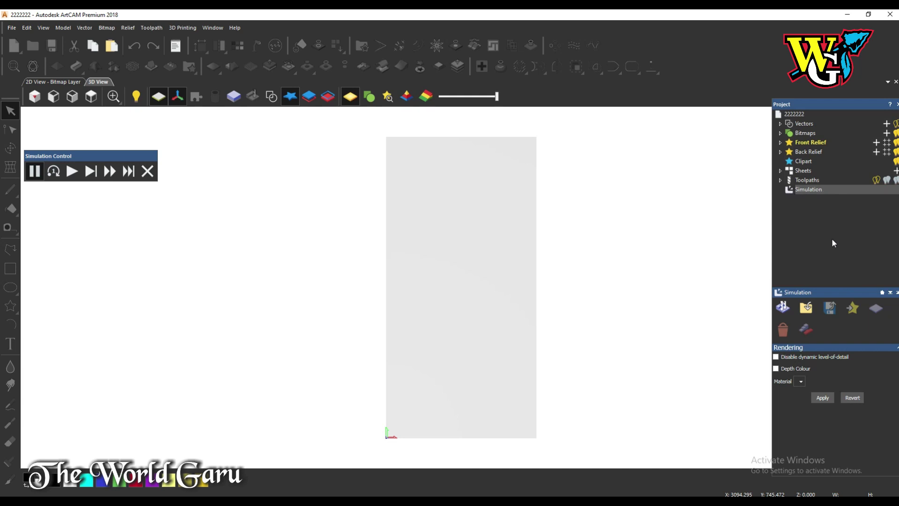
pyautogui.click(801, 381)
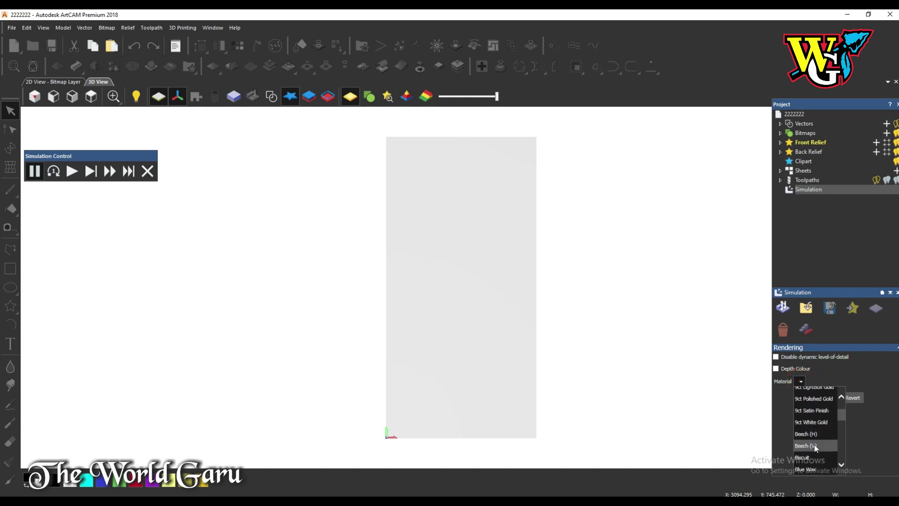
pyautogui.click(814, 445)
pyautogui.click(823, 398)
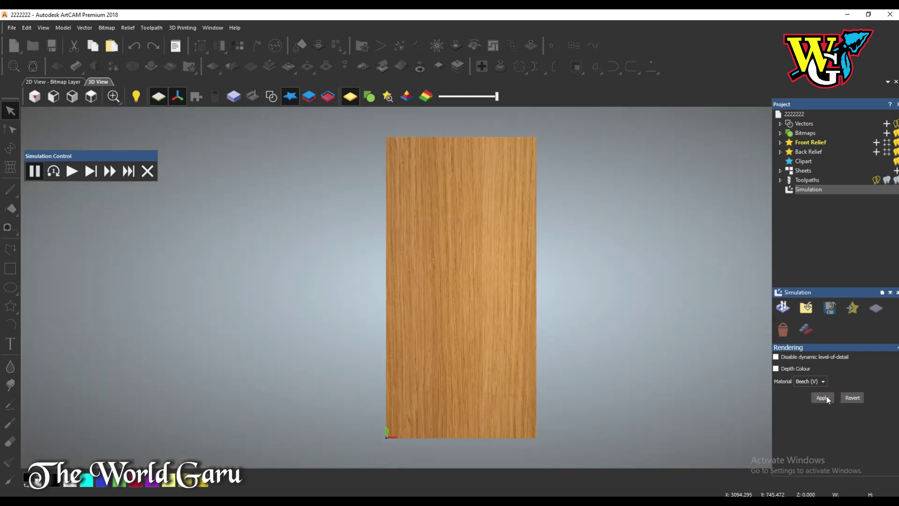
pyautogui.scroll(2, 504, 412)
pyautogui.scroll(-2, 456, 245)
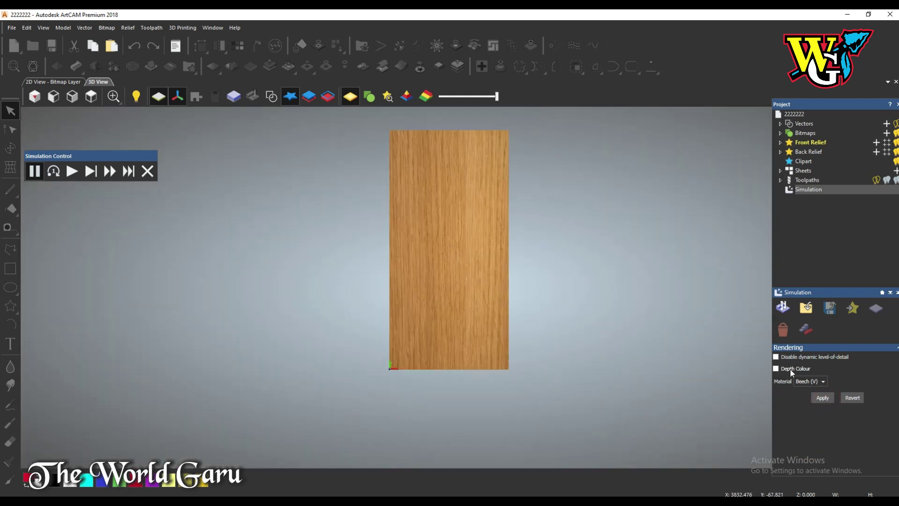
pyautogui.click(776, 369)
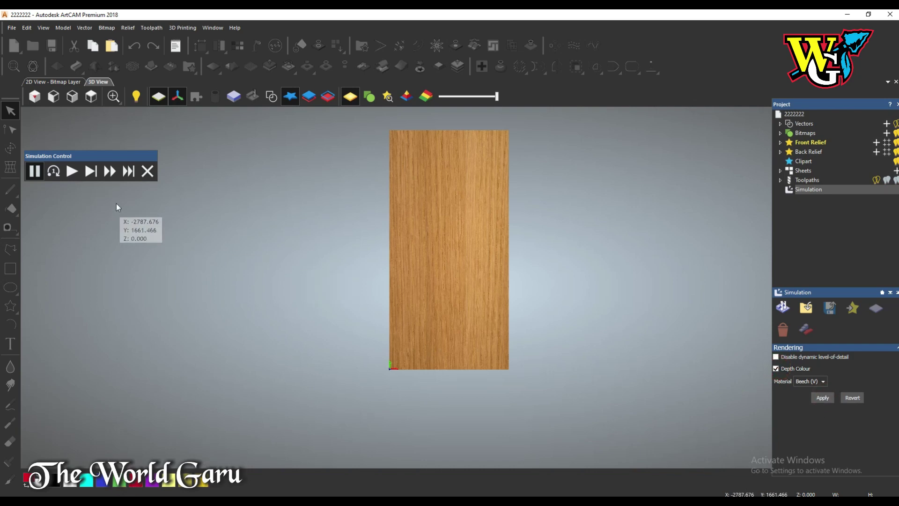
# Step: Run the star's carving simulation to the end and inspect the carved result in 3D
pyautogui.scroll(4, 492, 355)
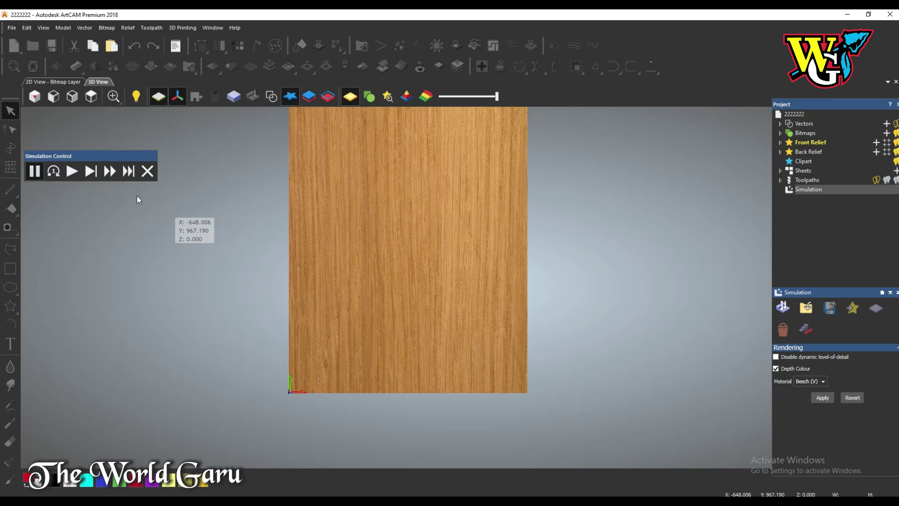
pyautogui.click(90, 172)
pyautogui.scroll(3, 481, 331)
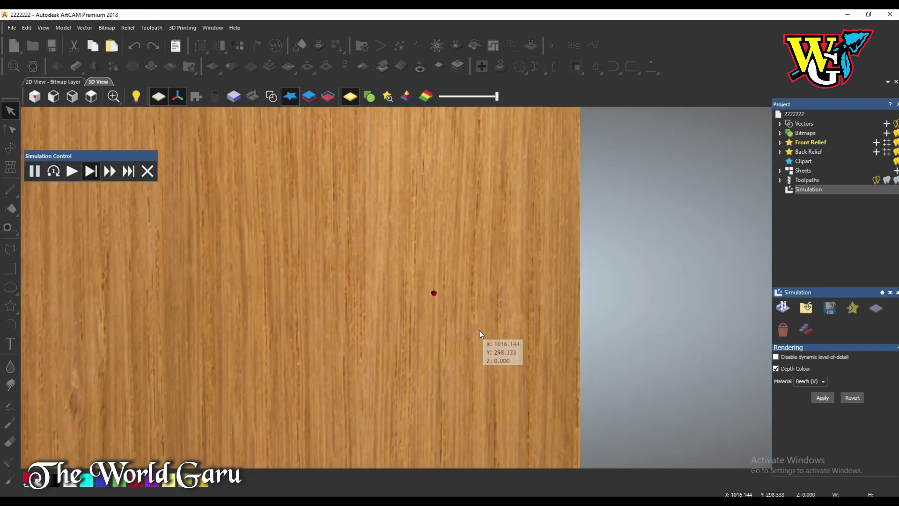
pyautogui.click(114, 173)
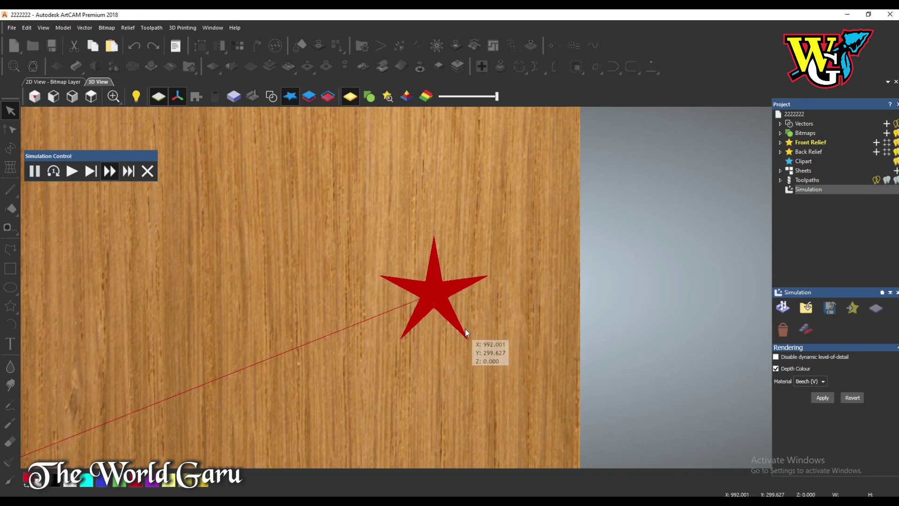
pyautogui.scroll(4, 460, 322)
pyautogui.moveTo(392, 319); pyautogui.dragTo(422, 329)
pyautogui.click(527, 293)
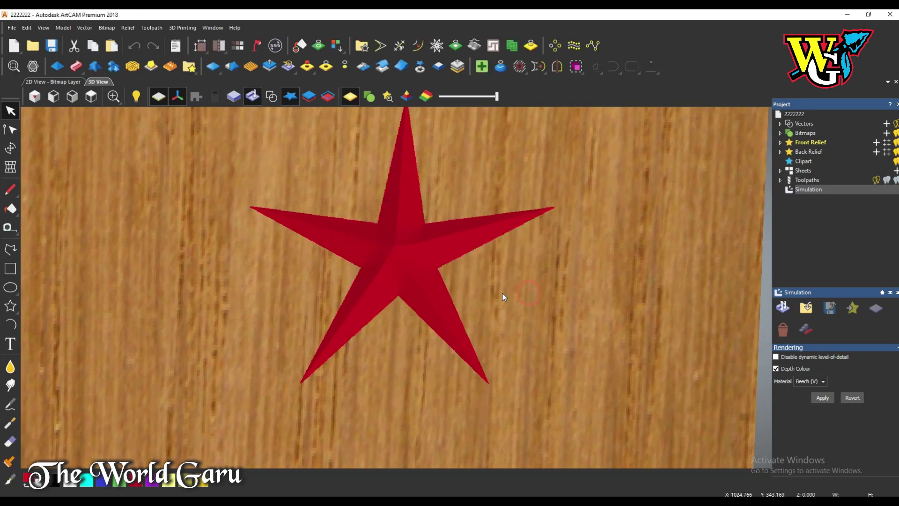
pyautogui.scroll(-4, 462, 321)
pyautogui.moveTo(417, 283); pyautogui.dragTo(366, 328)
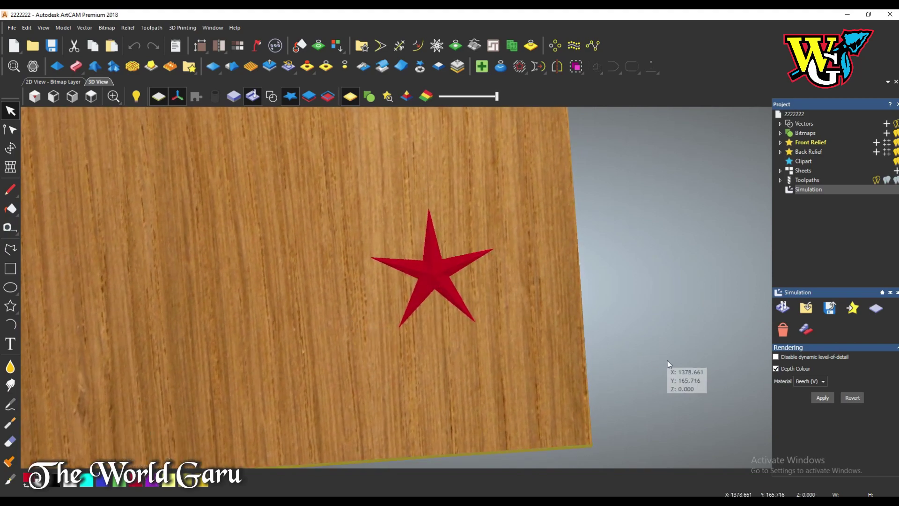
# Step: Change the carved star's depth colour to white and examine the cut from several angles
pyautogui.click(71, 483)
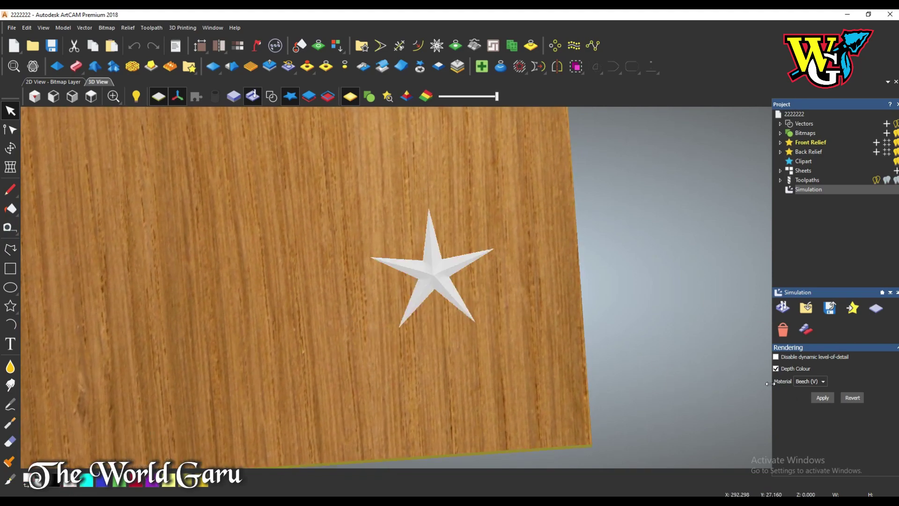
pyautogui.scroll(3, 452, 277)
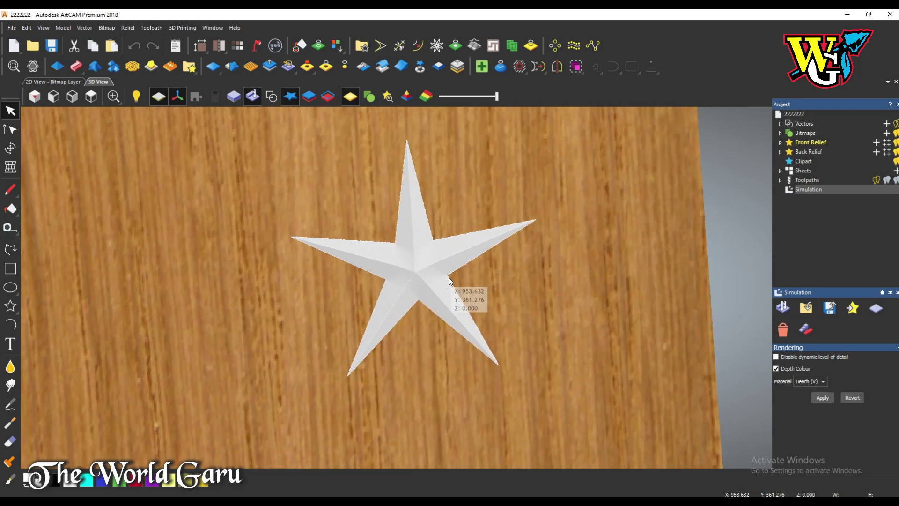
pyautogui.scroll(-1, 448, 277)
pyautogui.moveTo(442, 313); pyautogui.dragTo(424, 256)
pyautogui.scroll(6, 426, 258)
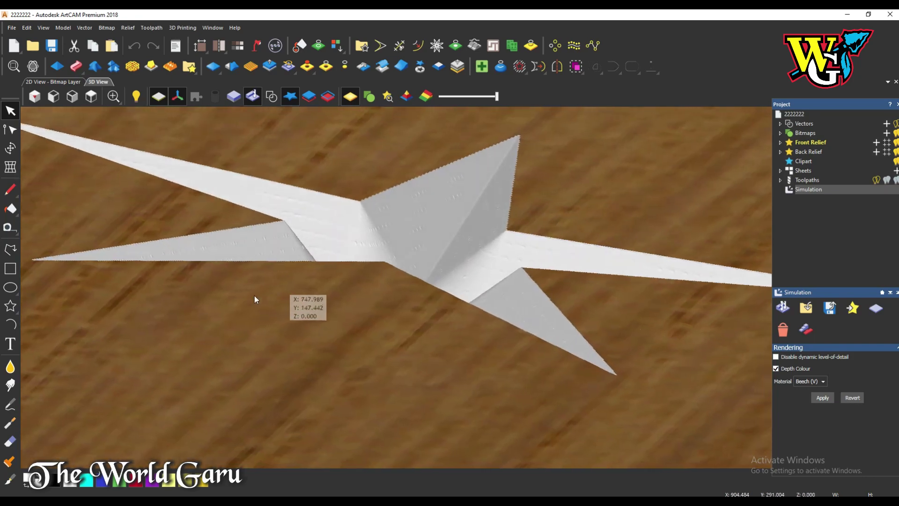
pyautogui.moveTo(254, 296); pyautogui.dragTo(450, 359)
pyautogui.scroll(-5, 319, 287)
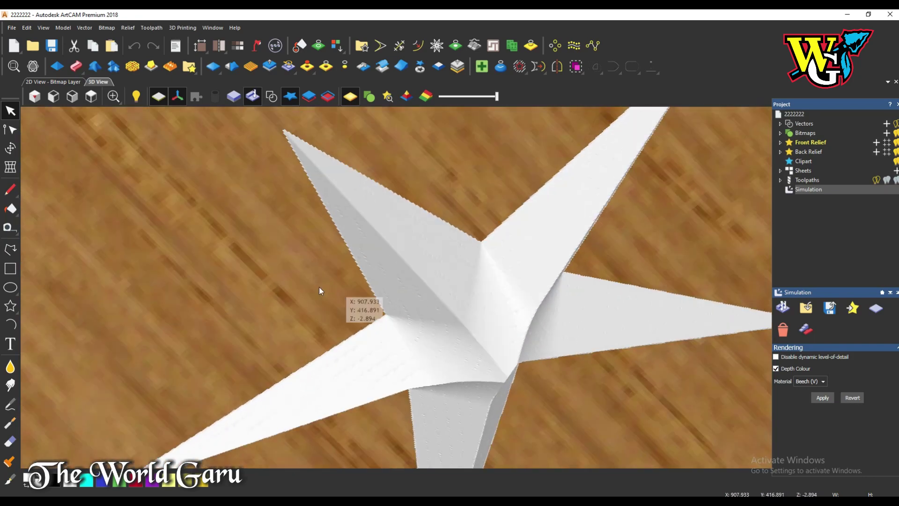
# Step: Edit the star's V-Bit Carving toolpath 01 to a maximum depth of 15 mm, refresh the cut information and recalculate it
pyautogui.click(803, 182)
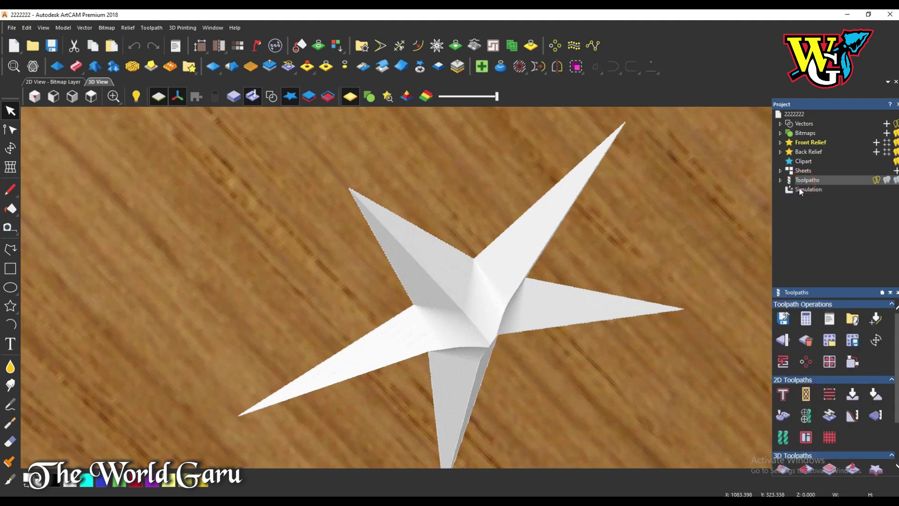
pyautogui.click(800, 190)
pyautogui.click(780, 181)
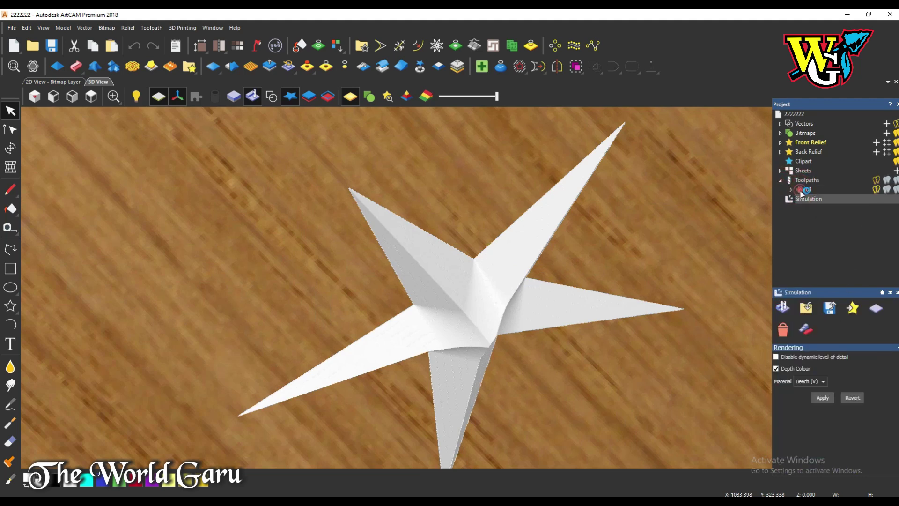
pyautogui.click(801, 190)
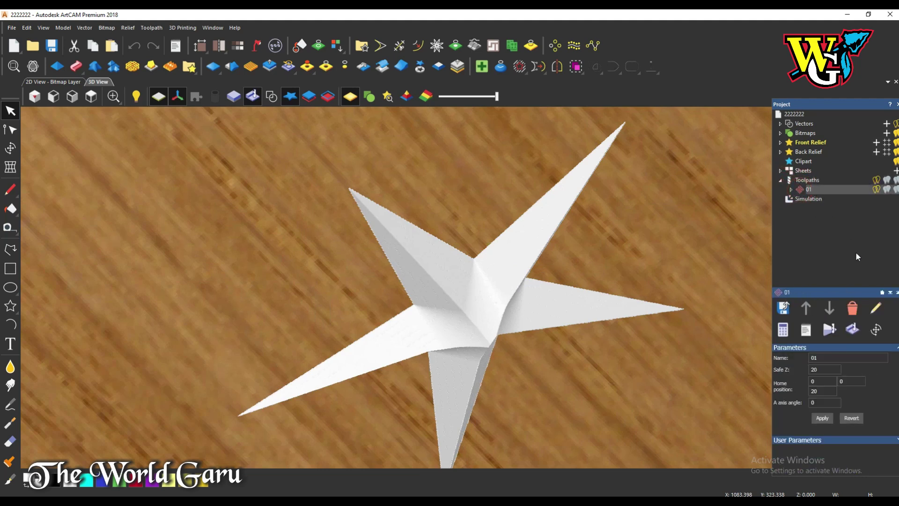
pyautogui.click(876, 310)
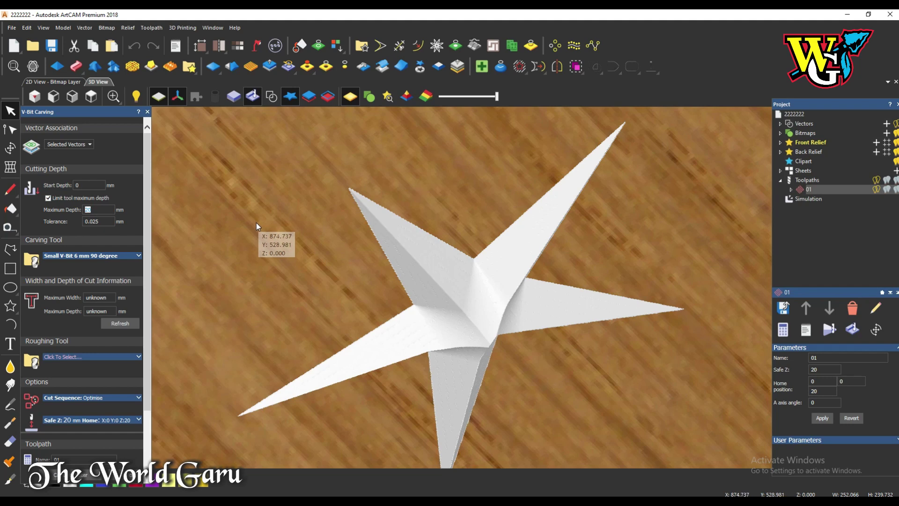
pyautogui.click(111, 209)
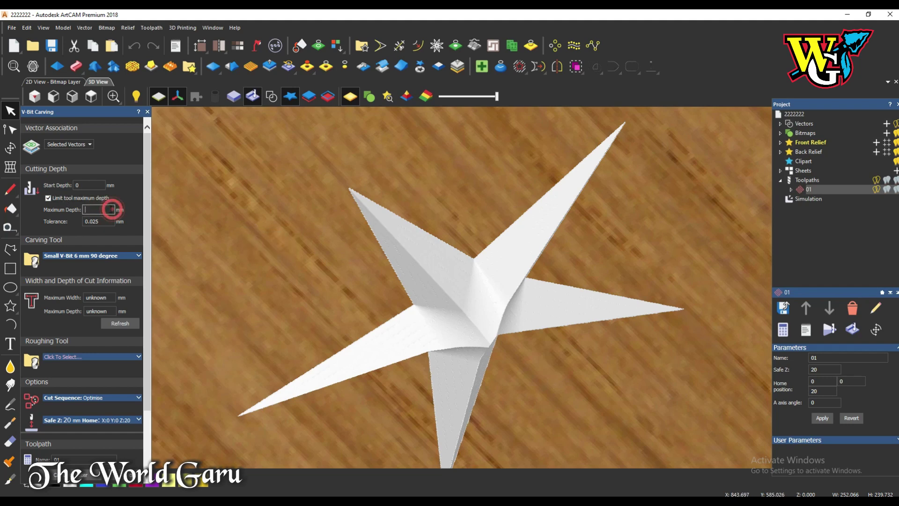
pyautogui.click(119, 324)
pyautogui.scroll(-3, 115, 335)
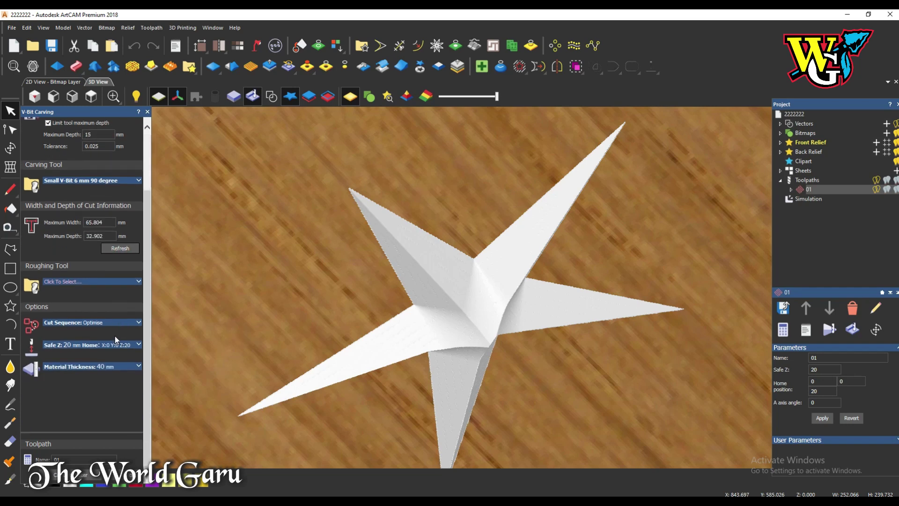
pyautogui.click(129, 485)
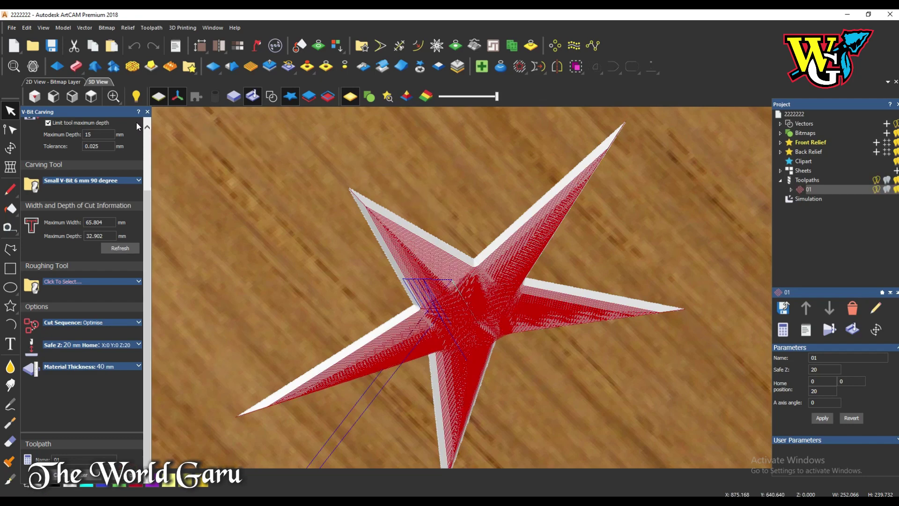
pyautogui.click(147, 112)
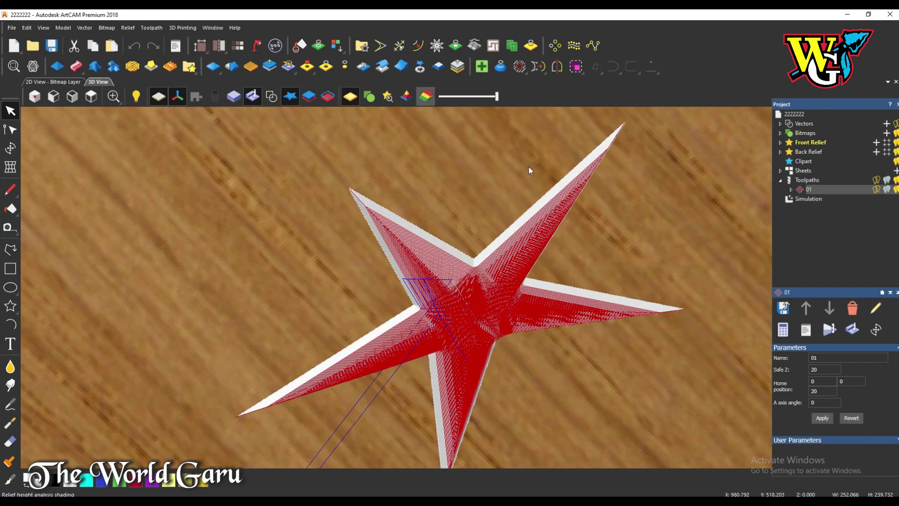
# Step: Delete the previous simulation and start a new one of toolpath 01 for the whole model at Standard resolution
pyautogui.click(810, 199)
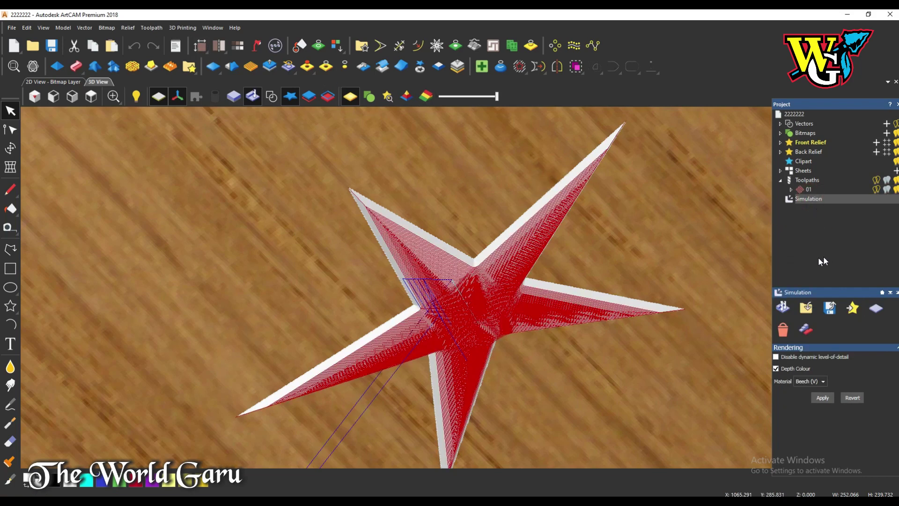
pyautogui.click(783, 329)
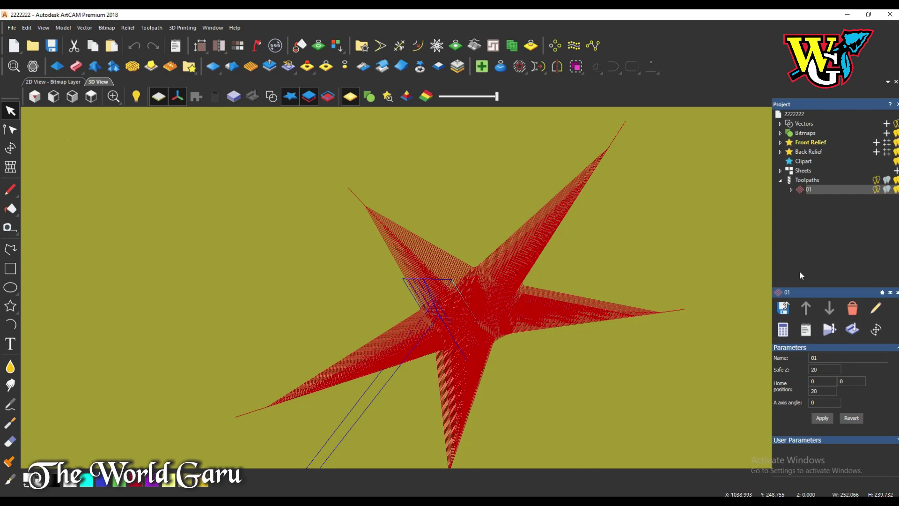
pyautogui.click(830, 334)
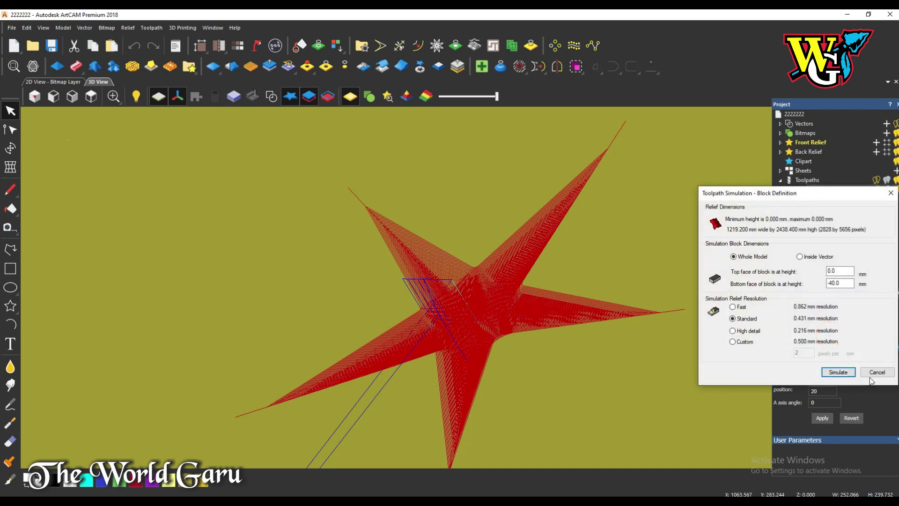
pyautogui.click(848, 374)
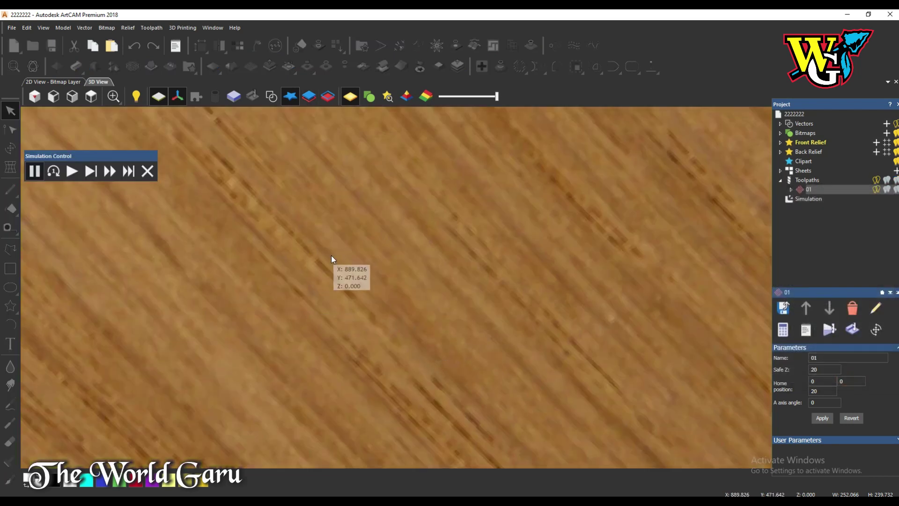
# Step: Run the star's 15 mm carving simulation to the end and inspect the carved result in 3D
pyautogui.click(89, 172)
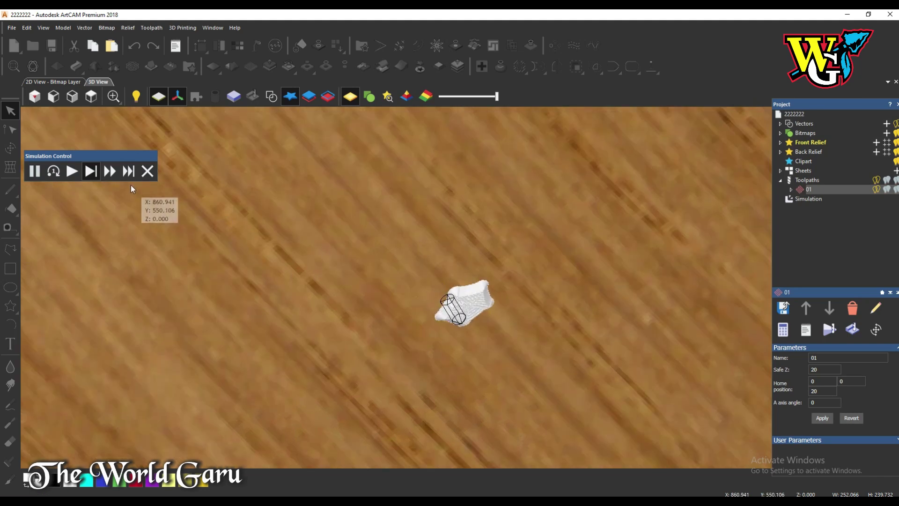
pyautogui.click(111, 171)
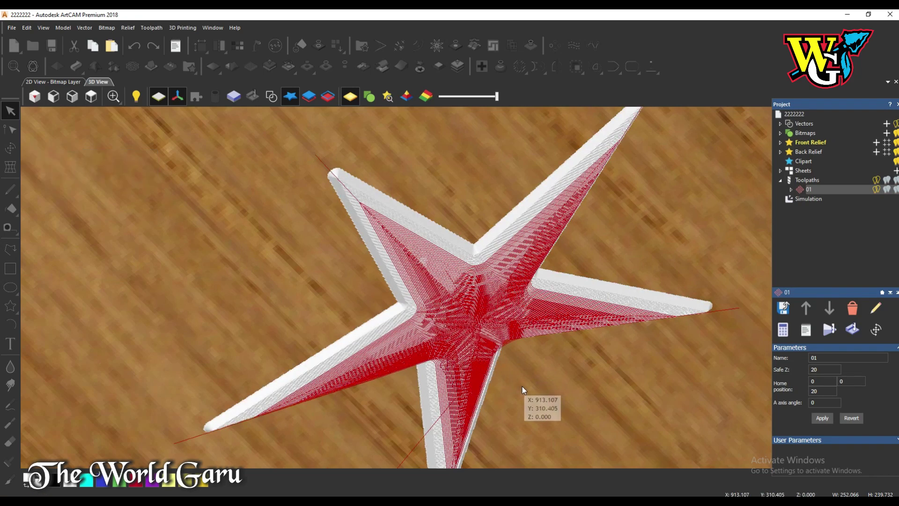
pyautogui.moveTo(519, 386); pyautogui.dragTo(441, 302)
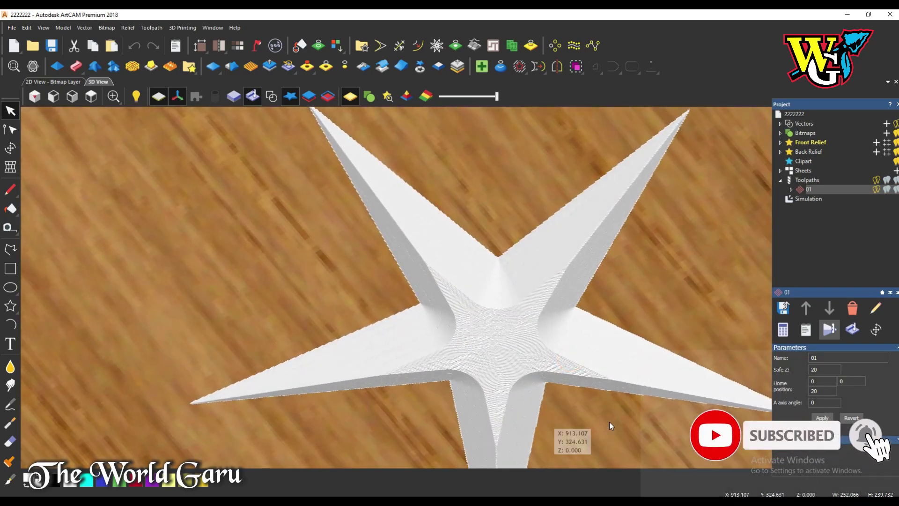
pyautogui.scroll(-5, 530, 259)
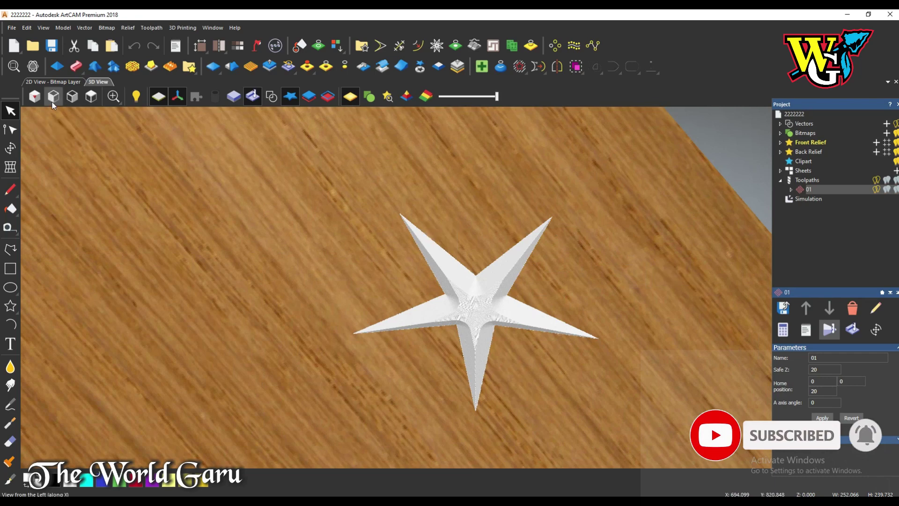
# Step: Reopen toolpath 01 for editing, select the crescent-shaped arc in the 2D view and recalculate the V-Bit Carving for it
pyautogui.click(876, 307)
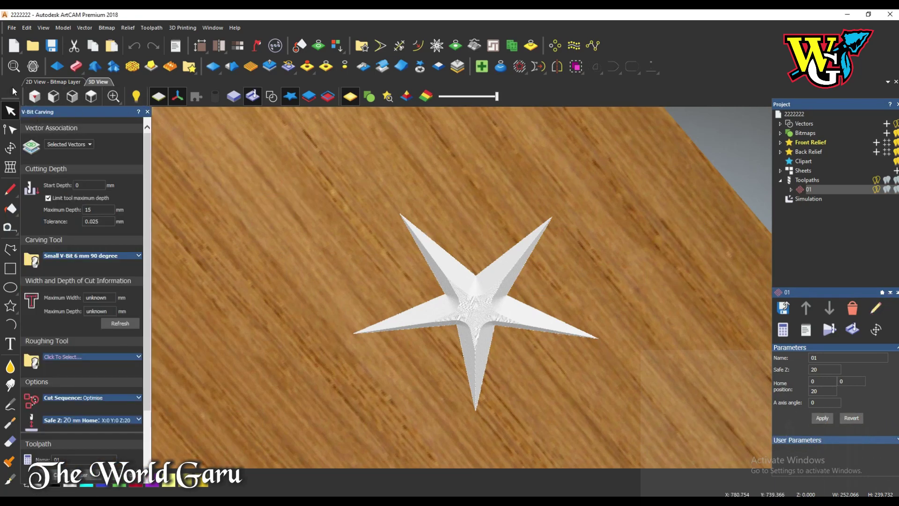
pyautogui.click(54, 82)
pyautogui.scroll(-2, 394, 220)
pyautogui.scroll(5, 394, 323)
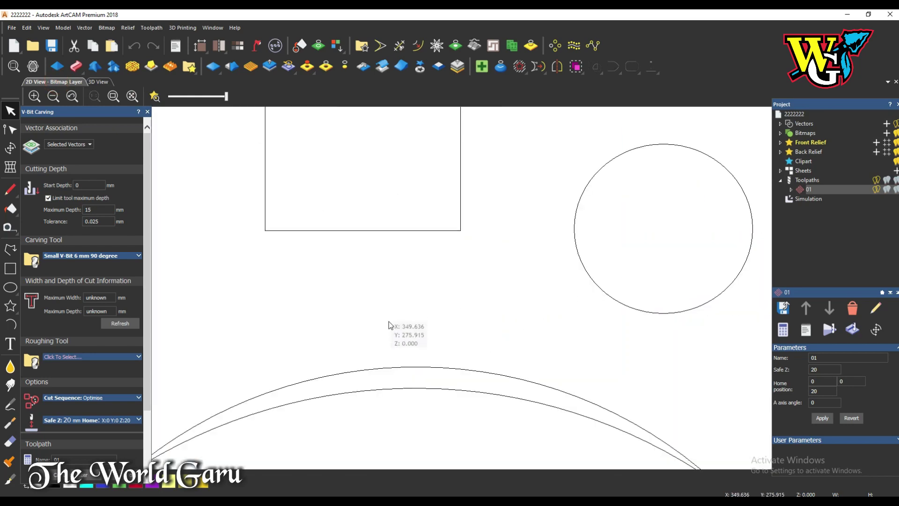
pyautogui.click(400, 366)
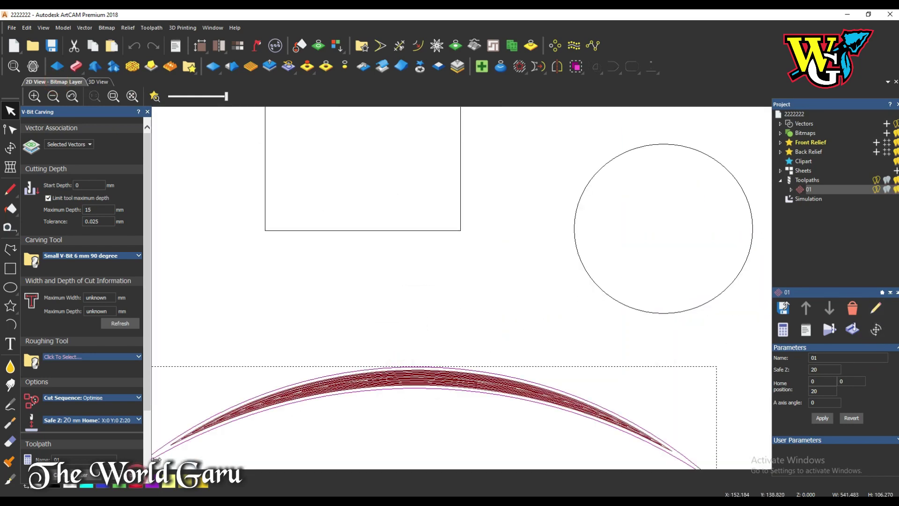
# Step: Start simulating the crescent's toolpath, close the V-Bit Carving settings and begin the cut in the 3D view
pyautogui.click(829, 329)
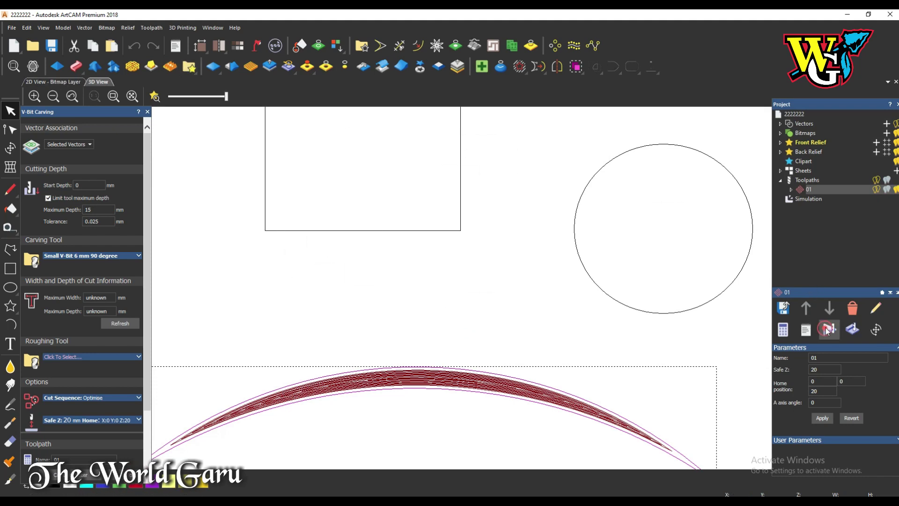
pyautogui.scroll(3, 395, 357)
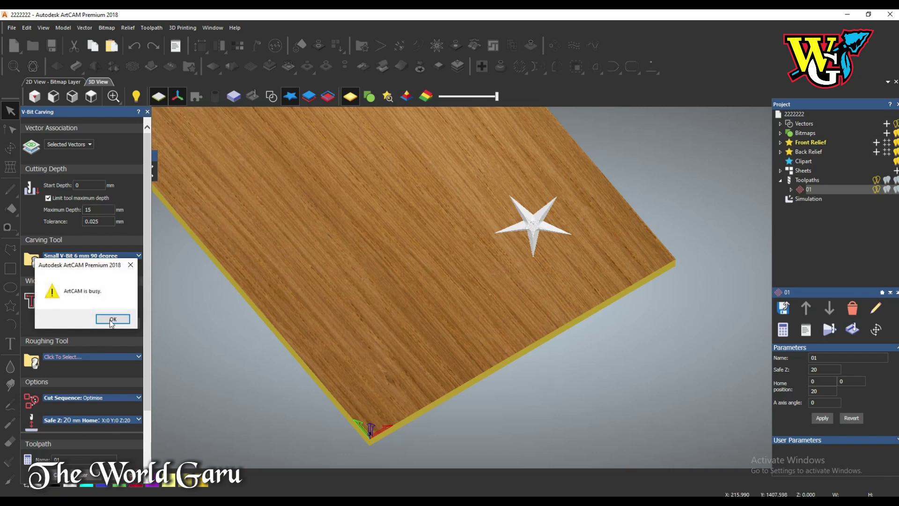
pyautogui.click(112, 319)
pyautogui.click(53, 81)
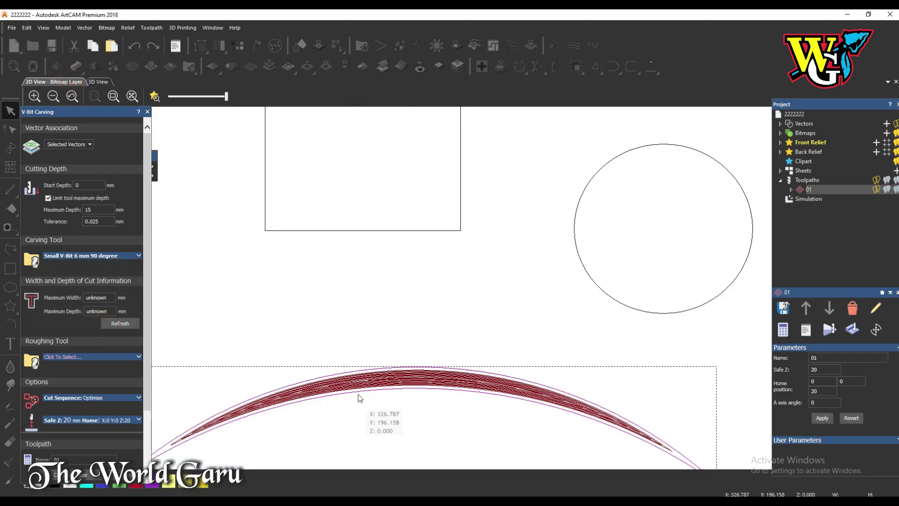
pyautogui.click(147, 112)
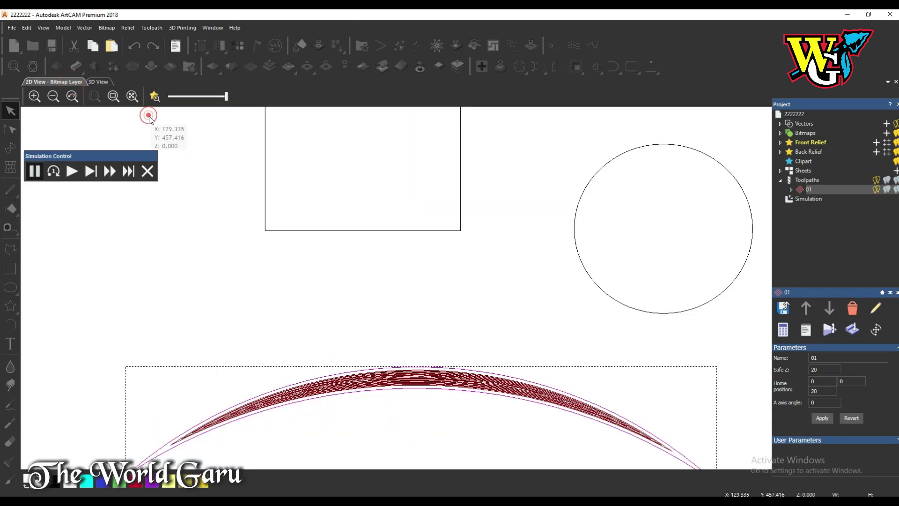
pyautogui.click(98, 82)
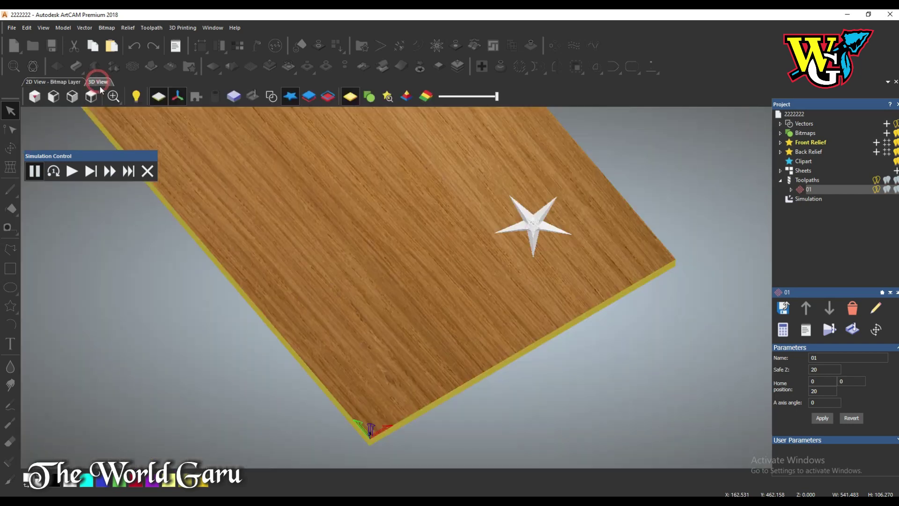
pyautogui.click(91, 171)
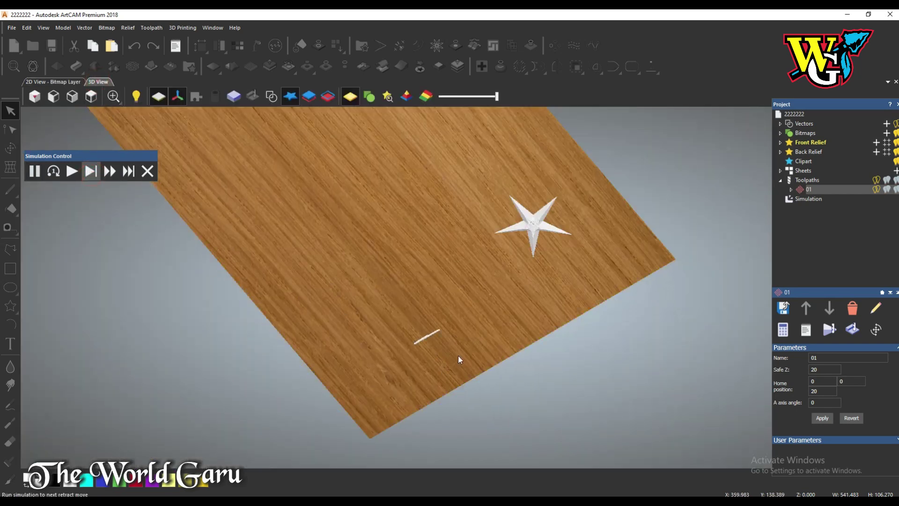
# Step: Examine the crescent's cut in 3D during simulation, showing the vectors for comparison and hiding them again
pyautogui.scroll(5, 458, 356)
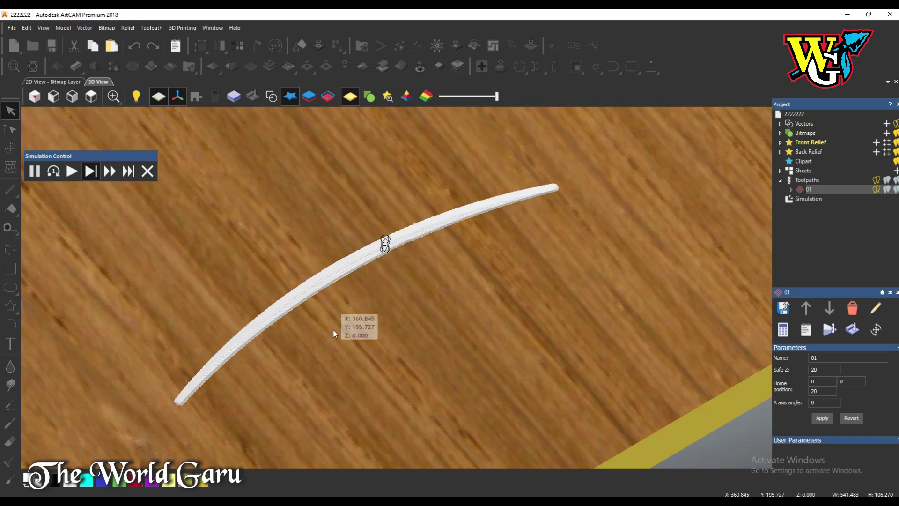
pyautogui.scroll(-3, 392, 305)
pyautogui.scroll(6, 403, 281)
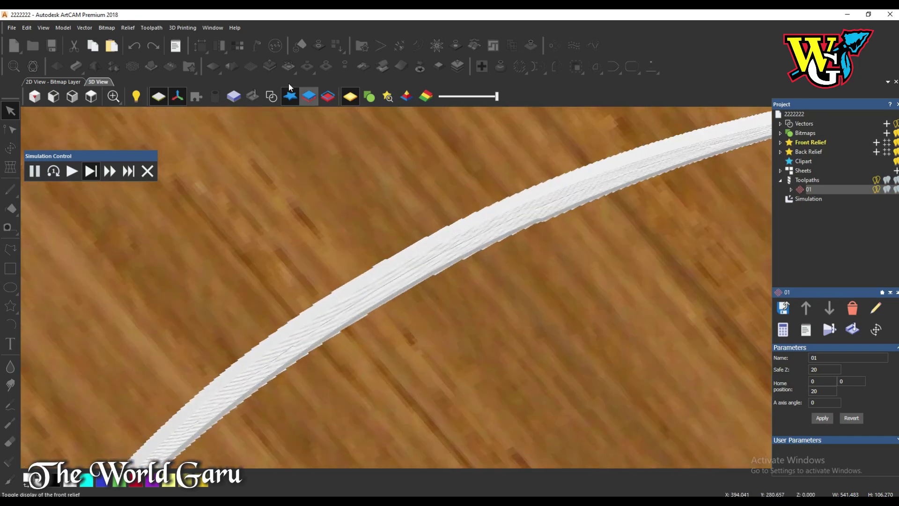
pyautogui.click(272, 96)
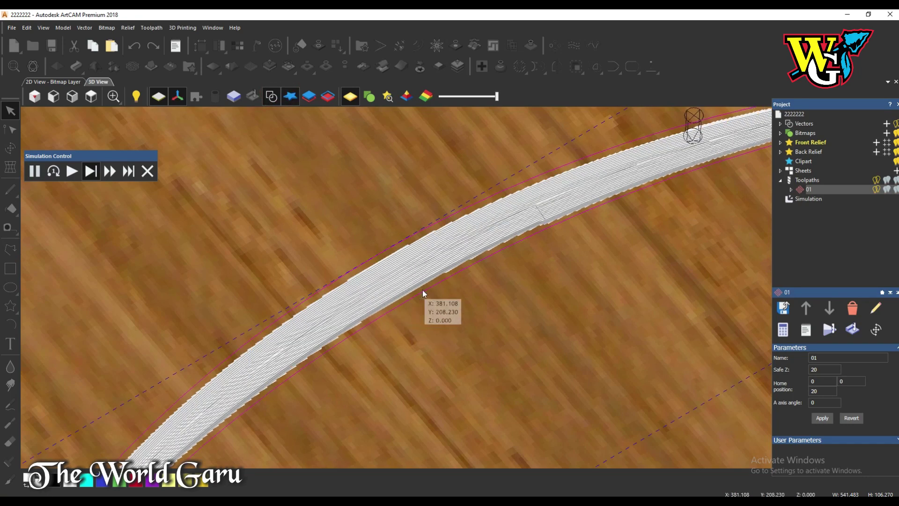
pyautogui.scroll(-5, 412, 298)
pyautogui.scroll(-3, 382, 338)
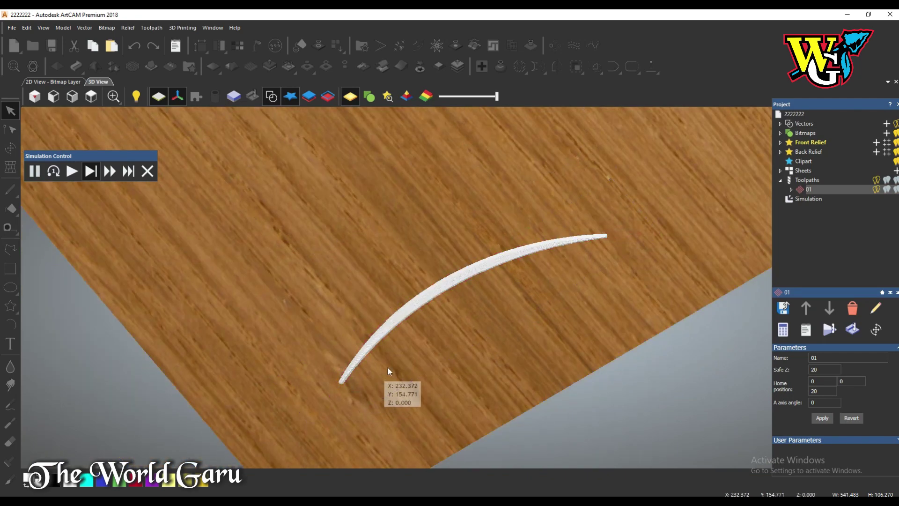
pyautogui.scroll(2, 410, 325)
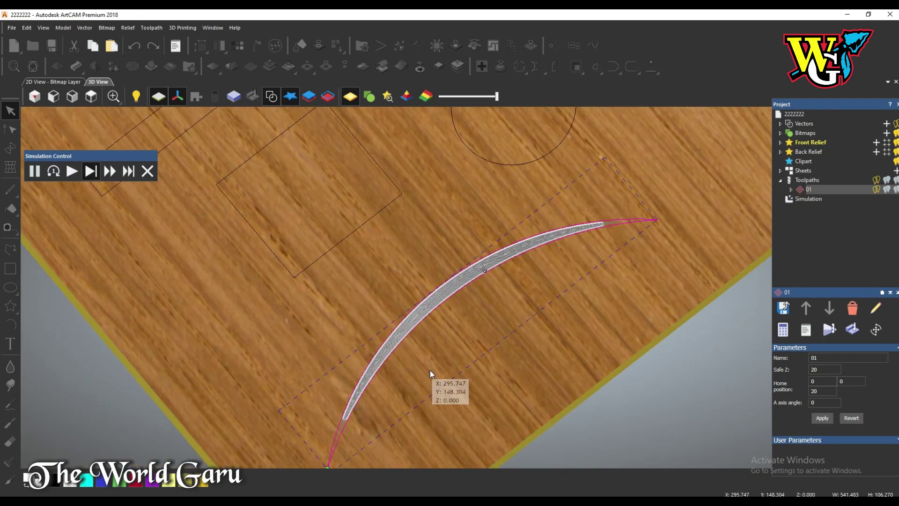
pyautogui.click(267, 97)
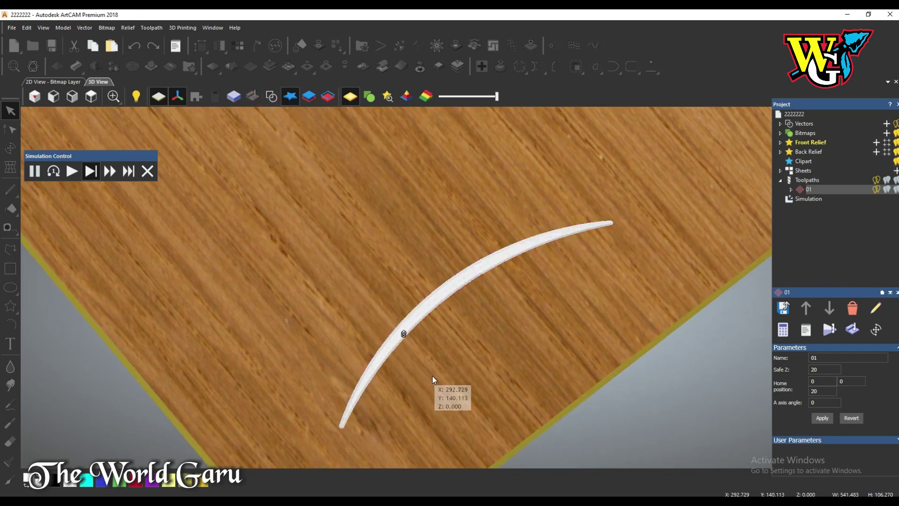
pyautogui.scroll(3, 433, 394)
pyautogui.scroll(-2, 325, 325)
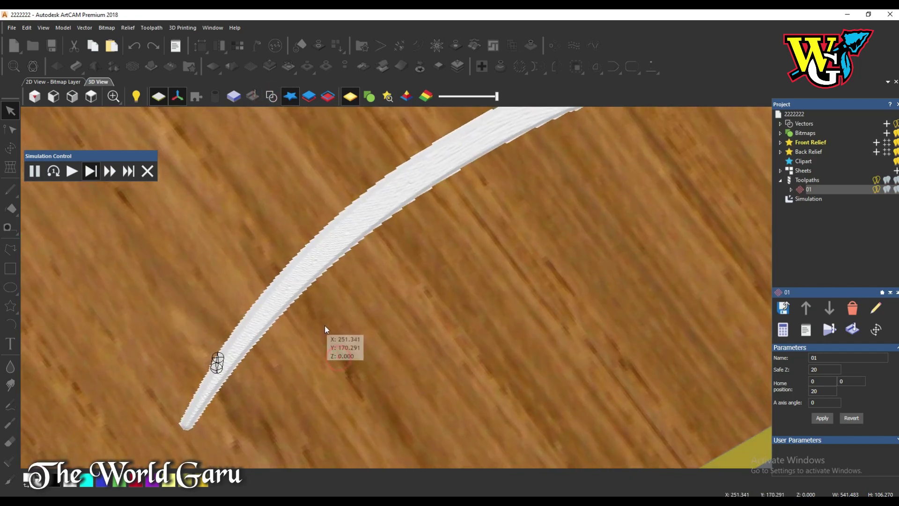
# Step: Fast-forward the crescent's carving simulation to the end and inspect the carved surface along its length
pyautogui.click(113, 173)
pyautogui.scroll(3, 247, 383)
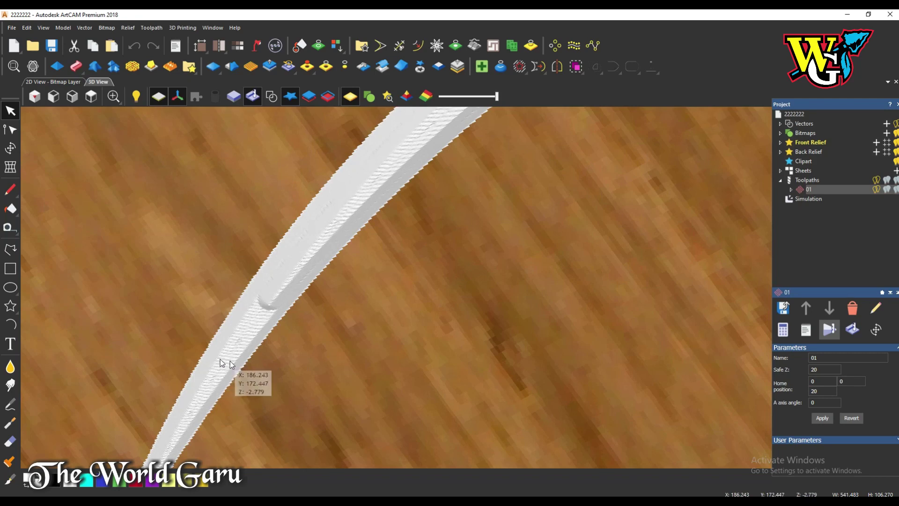
pyautogui.scroll(-3, 224, 359)
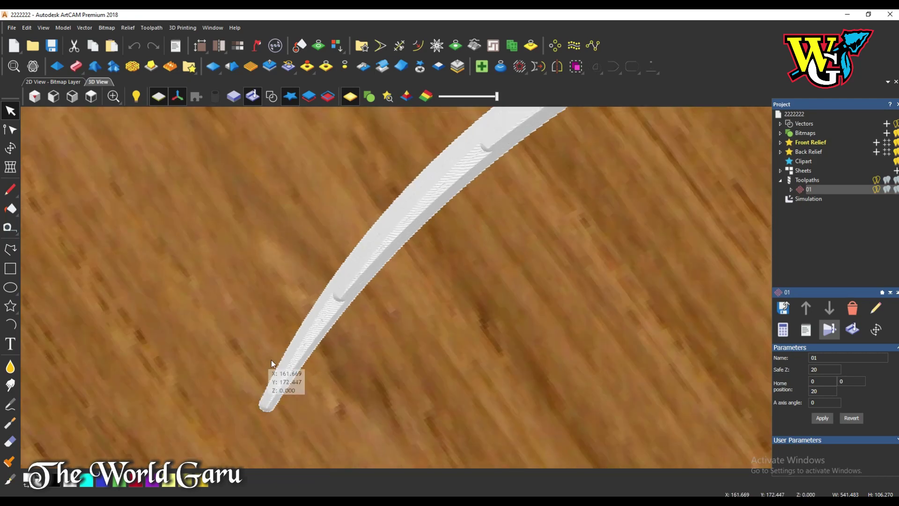
pyautogui.moveTo(330, 353); pyautogui.dragTo(406, 296)
pyautogui.scroll(5, 406, 296)
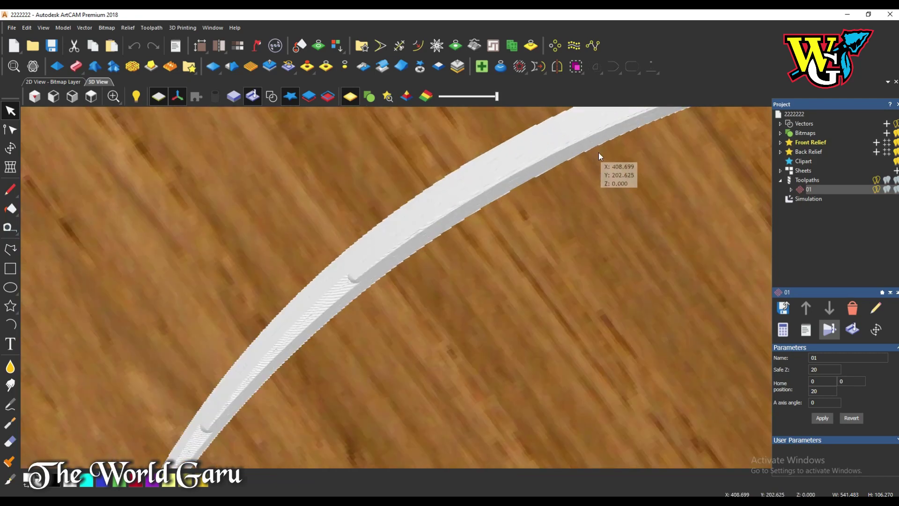
# Step: Reopen toolpath 01, select the circle, square and long rectangle in the 2D view, and recalculate the V-Bit Carving for them
pyautogui.scroll(-5, 478, 180)
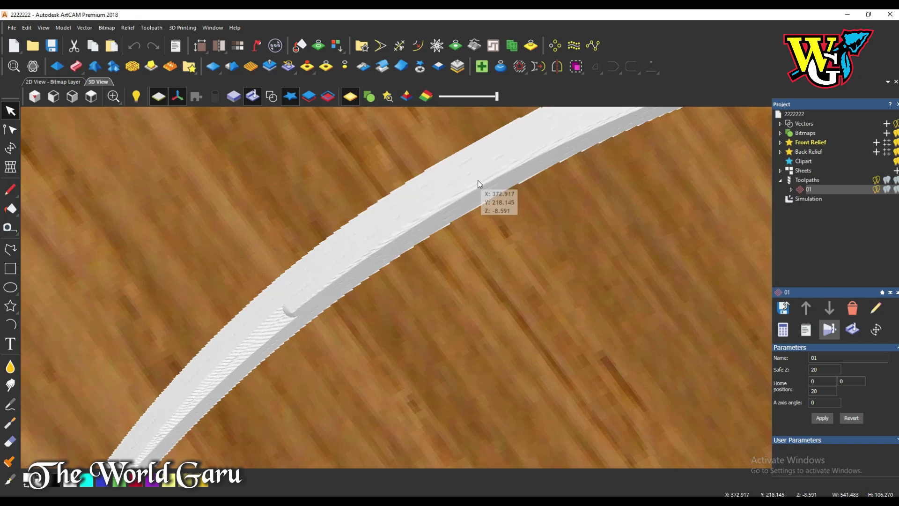
pyautogui.scroll(-2, 563, 238)
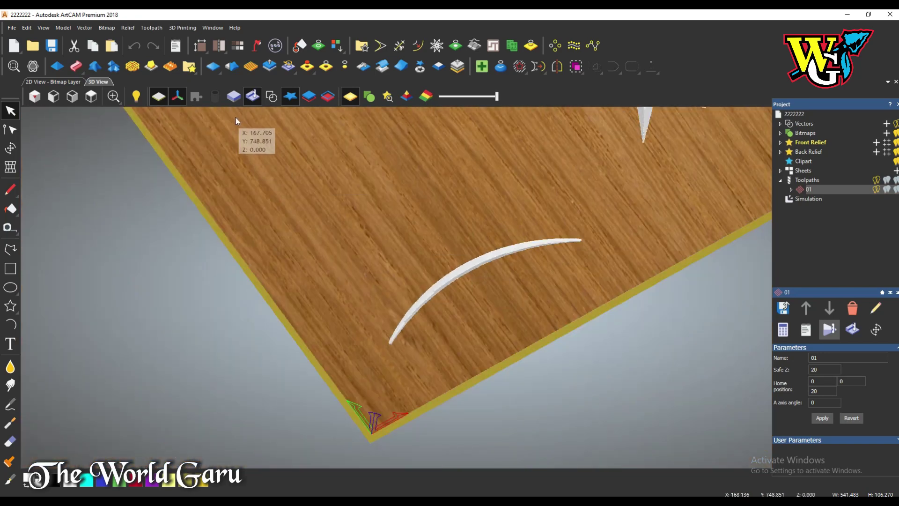
pyautogui.click(876, 308)
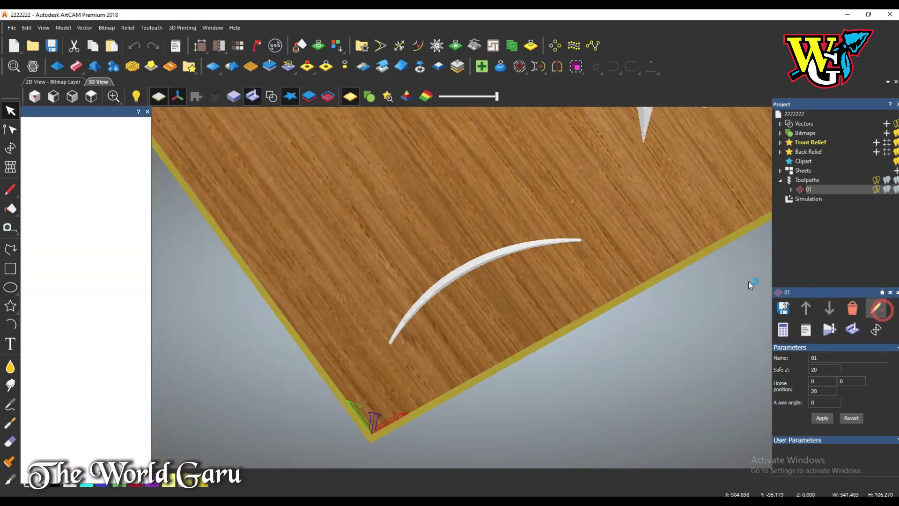
pyautogui.click(59, 80)
pyautogui.scroll(-5, 342, 322)
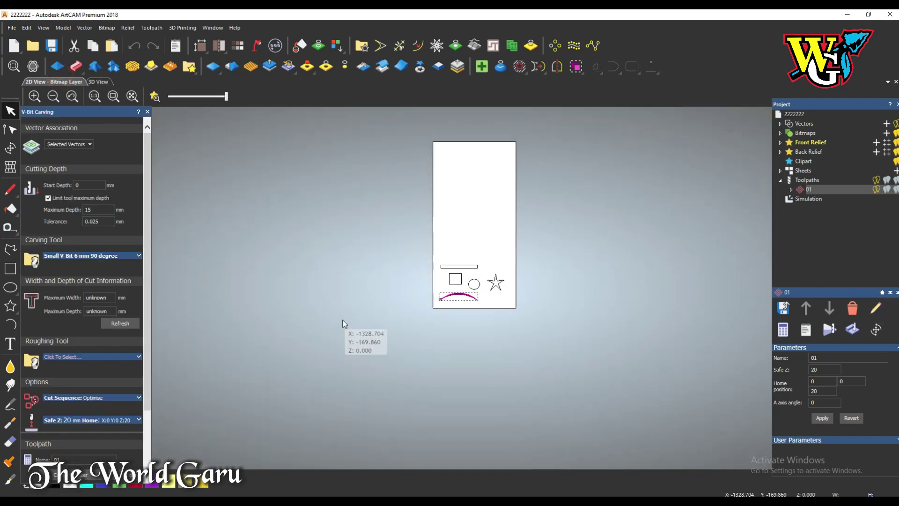
pyautogui.scroll(4, 421, 317)
pyautogui.click(541, 218)
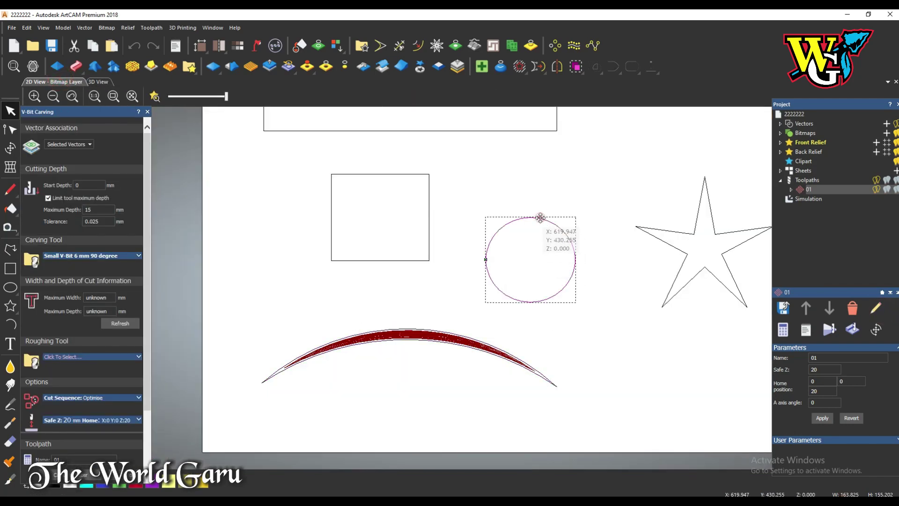
pyautogui.keyDown('shift'); pyautogui.click(407, 260); pyautogui.keyUp('shift')
pyautogui.keyDown('shift'); pyautogui.click(457, 131); pyautogui.keyUp('shift')
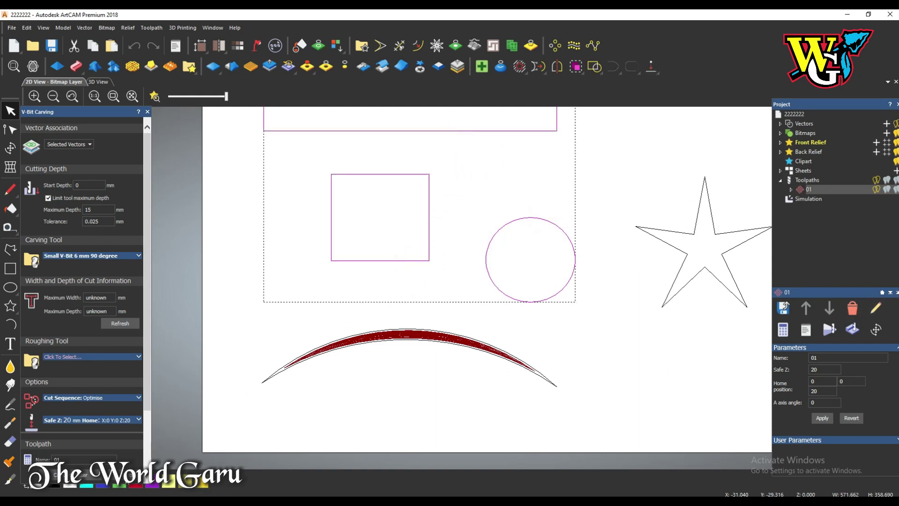
pyautogui.click(71, 475)
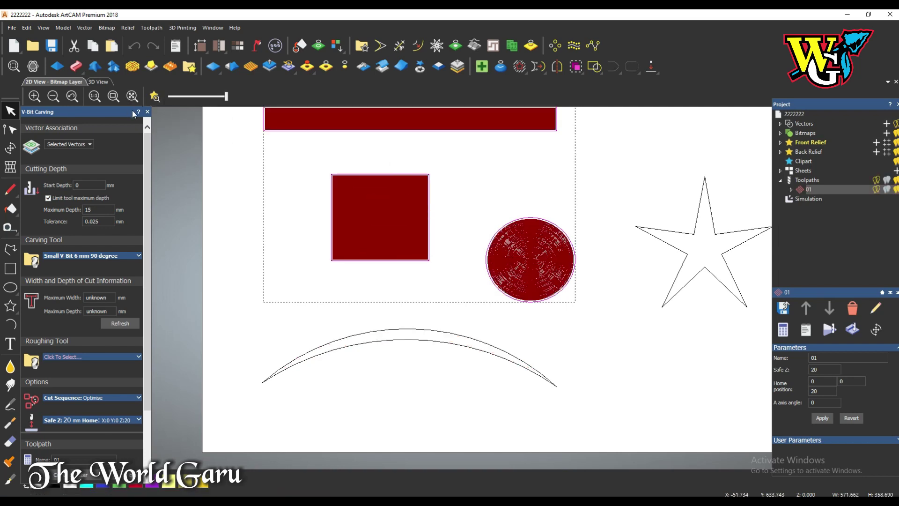
# Step: Start simulating the recalculated toolpath in the 3D view, close the V-Bit Carving settings and run the cut at fast speed
pyautogui.click(99, 82)
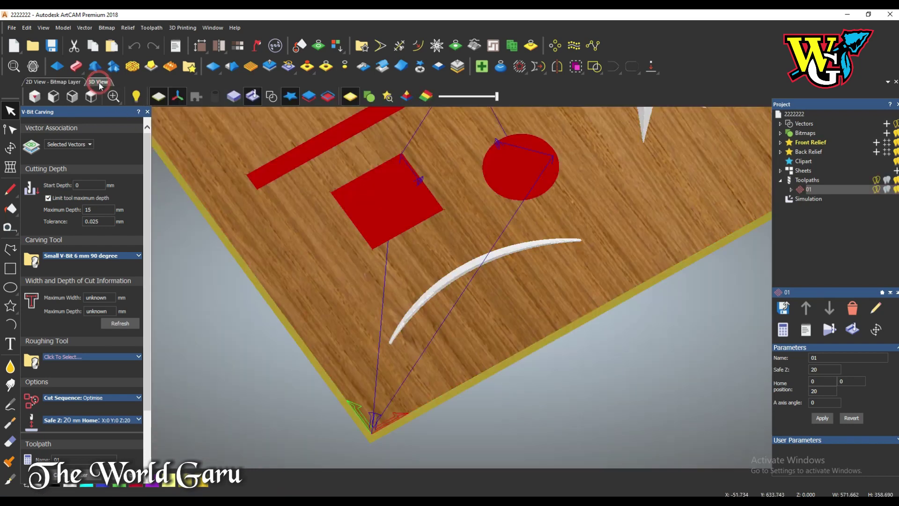
pyautogui.click(839, 329)
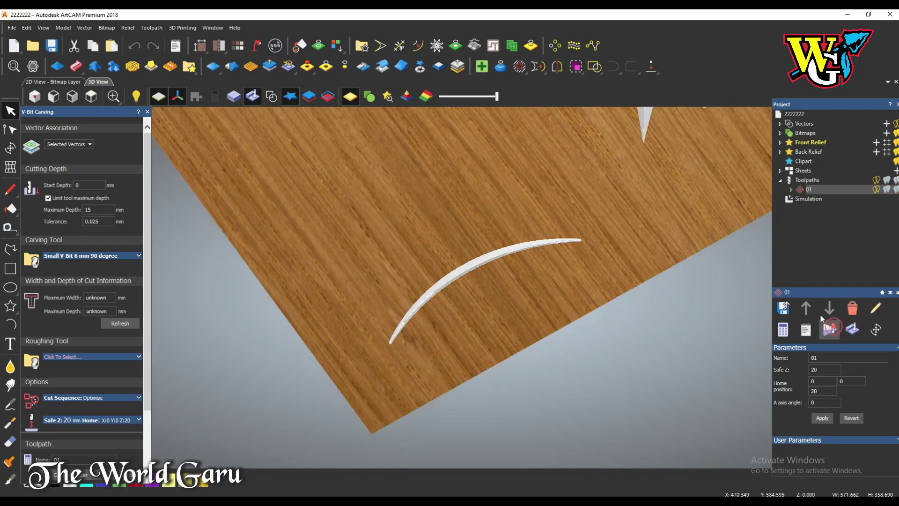
pyautogui.click(148, 112)
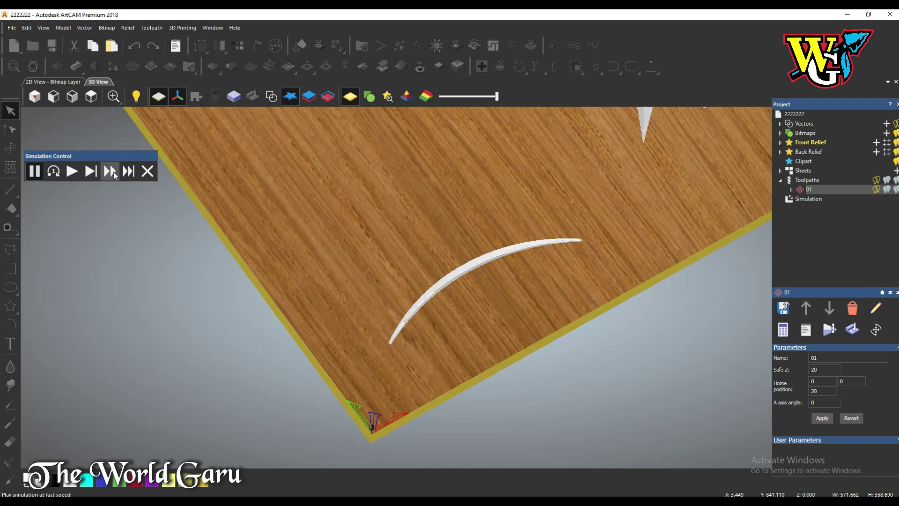
pyautogui.click(110, 171)
# Step: Inspect the square's pocket from a low angle while it is being cut, and fast-forward the simulation
pyautogui.scroll(-3, 353, 355)
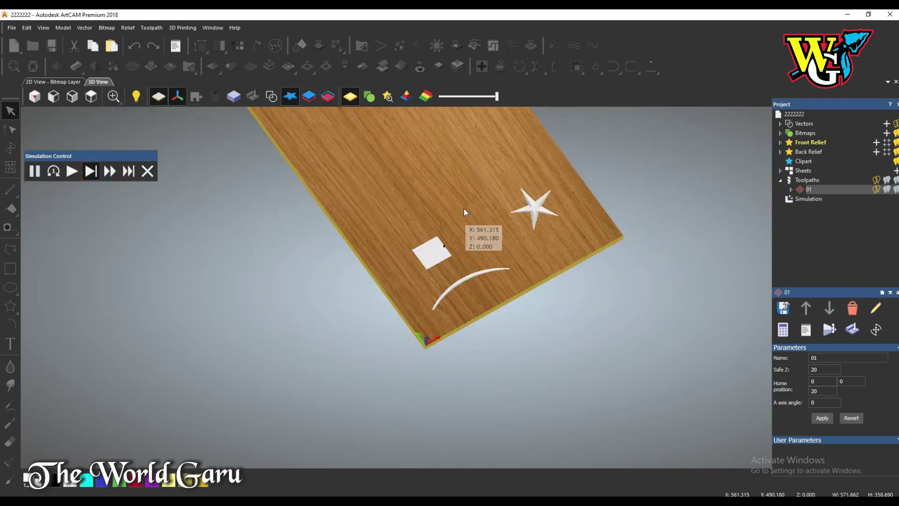
pyautogui.scroll(3, 463, 208)
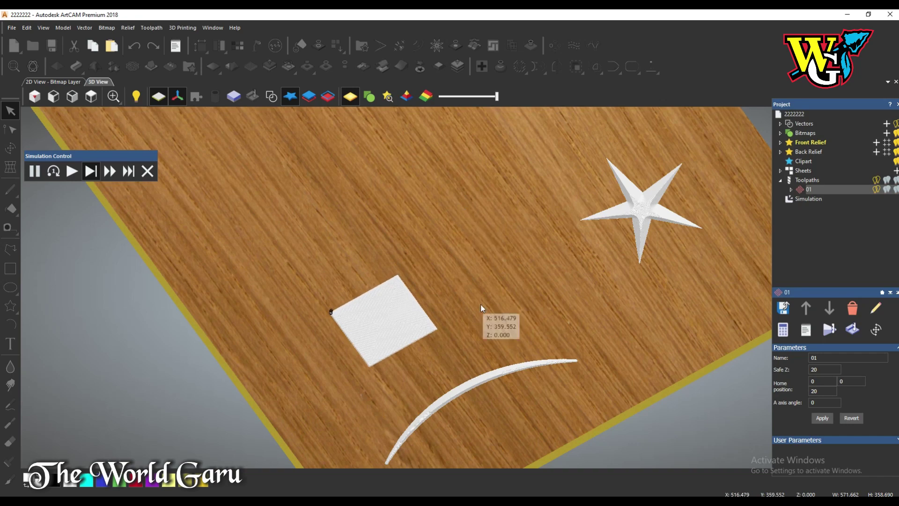
pyautogui.scroll(3, 480, 305)
pyautogui.moveTo(384, 345); pyautogui.dragTo(348, 252)
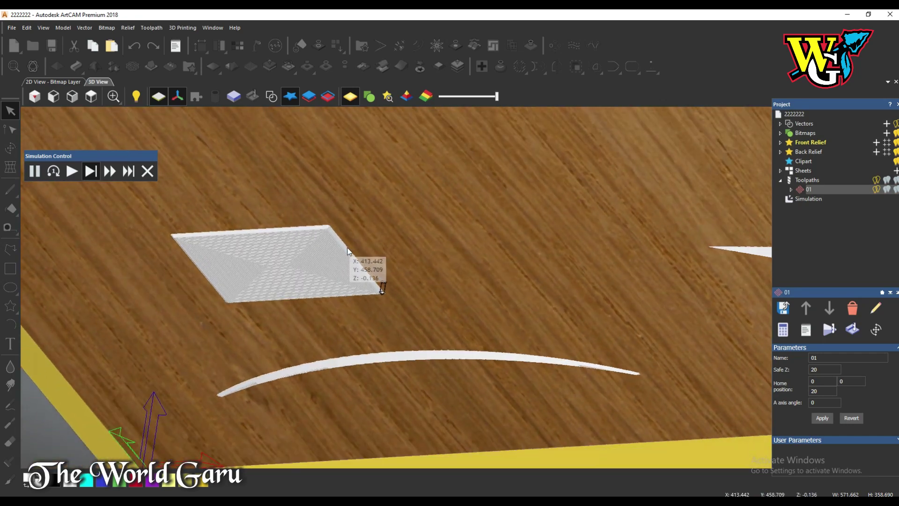
pyautogui.moveTo(413, 279)
pyautogui.mouseDown()
pyautogui.moveTo(283, 333)
pyautogui.moveTo(332, 331)
pyautogui.mouseUp()
pyautogui.click(120, 173)
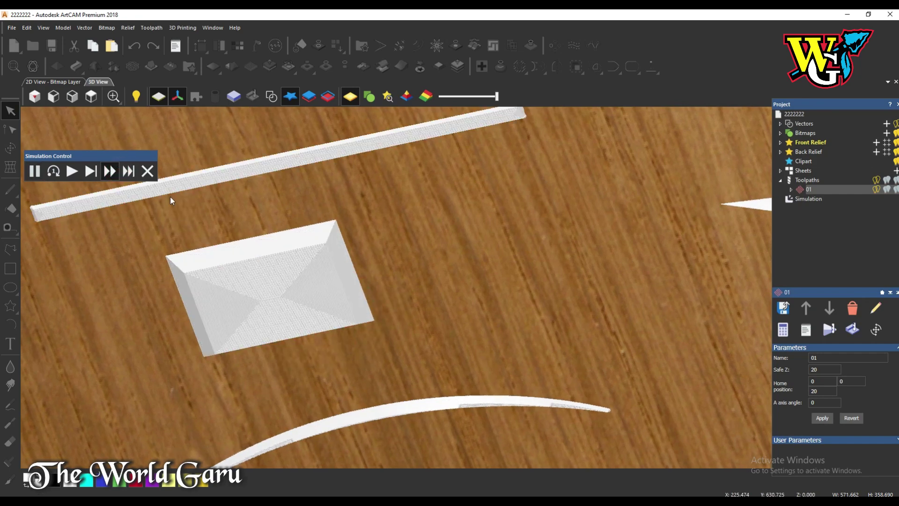
# Step: Examine the sloped walls, corners and floors of the carved square and long rectangle in 3D
pyautogui.scroll(-5, 374, 365)
pyautogui.scroll(5, 346, 292)
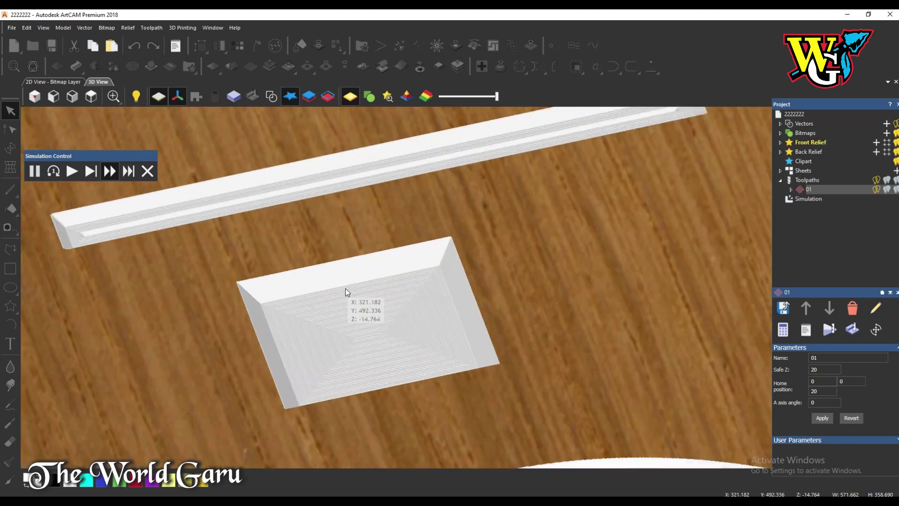
pyautogui.scroll(3, 347, 292)
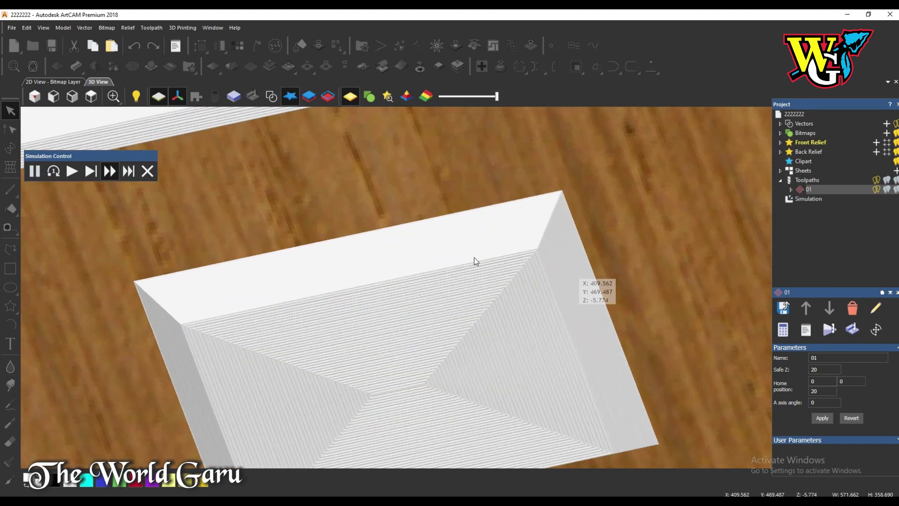
pyautogui.scroll(-3, 334, 285)
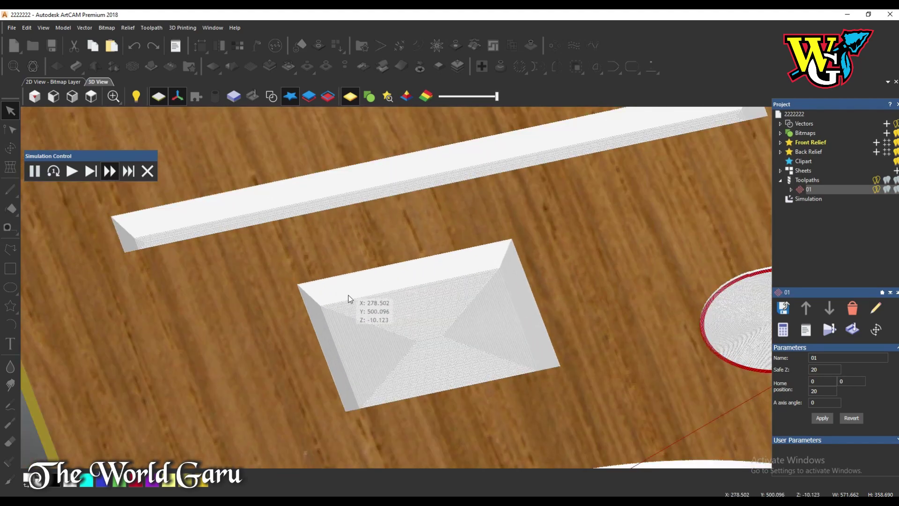
pyautogui.scroll(3, 347, 297)
pyautogui.scroll(-3, 348, 292)
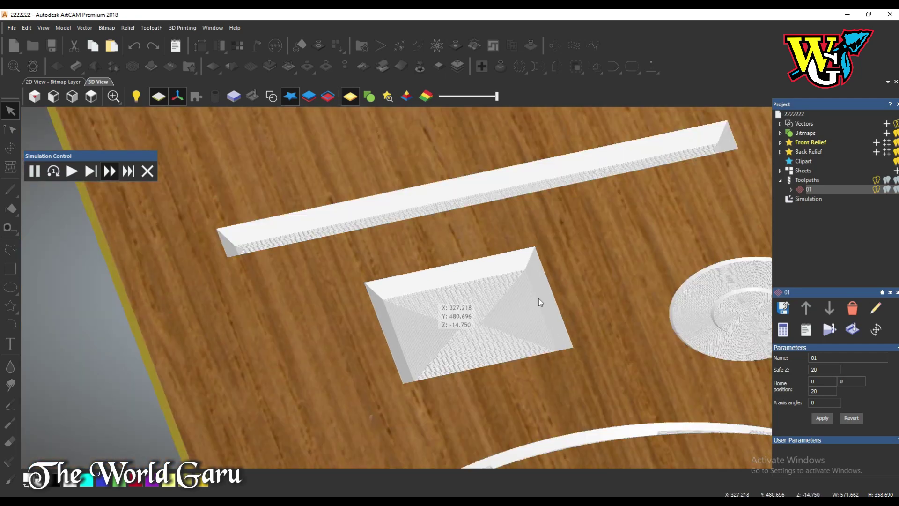
pyautogui.scroll(-2, 685, 325)
pyautogui.scroll(3, 428, 219)
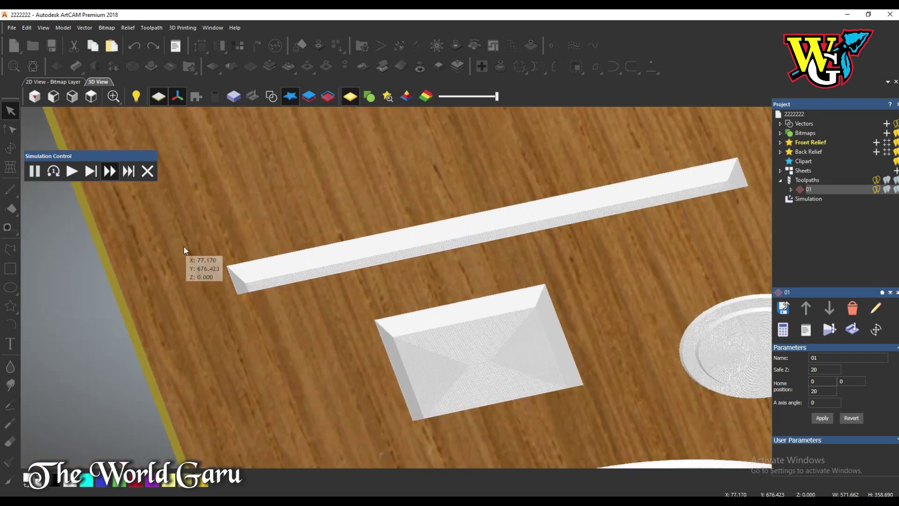
pyautogui.scroll(2, 184, 246)
pyautogui.scroll(2, 381, 328)
pyautogui.scroll(2, 215, 330)
pyautogui.scroll(-2, 215, 330)
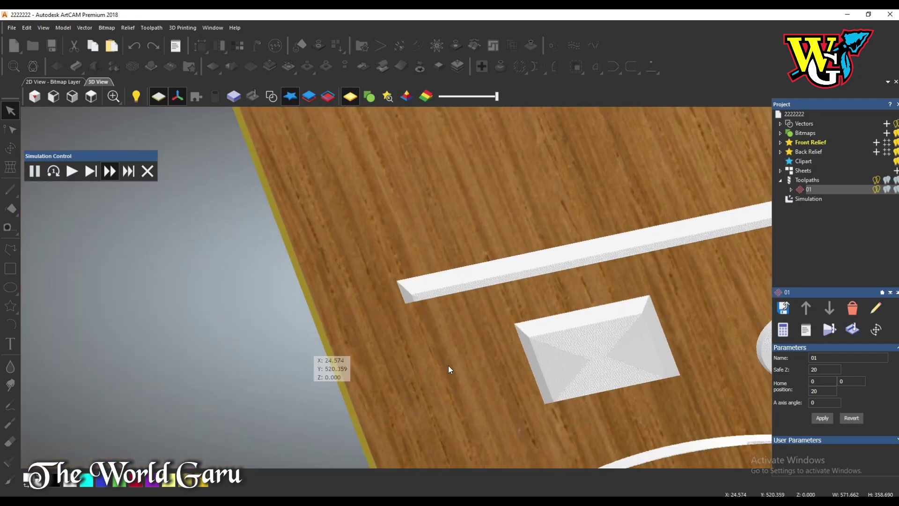
pyautogui.scroll(3, 656, 356)
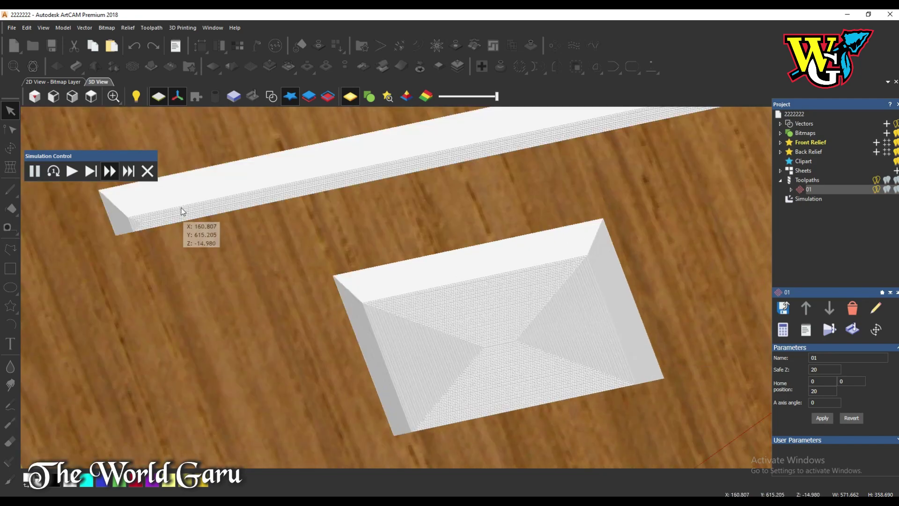
pyautogui.scroll(3, 150, 196)
pyautogui.scroll(-4, 170, 313)
pyautogui.scroll(-4, 404, 346)
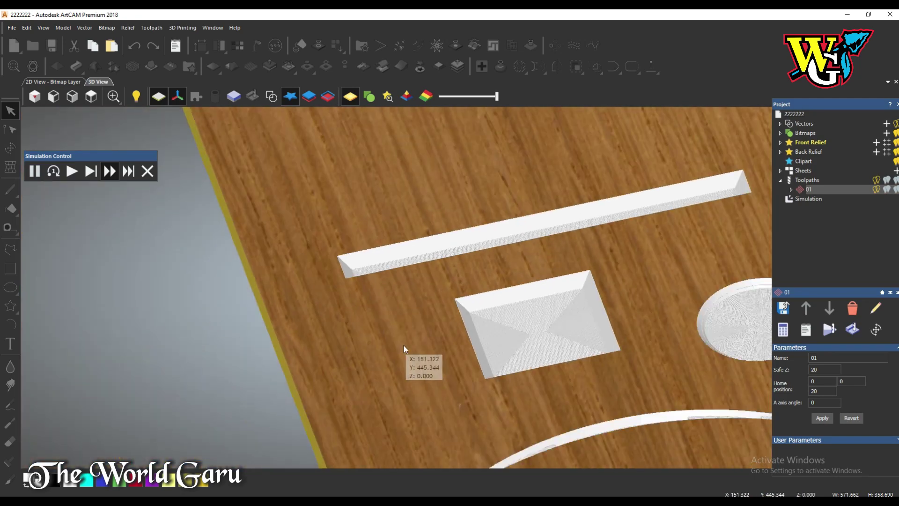
# Step: Inspect the carved circle's wall and floor up close, and compare all the carved shapes on the panel
pyautogui.scroll(5, 623, 295)
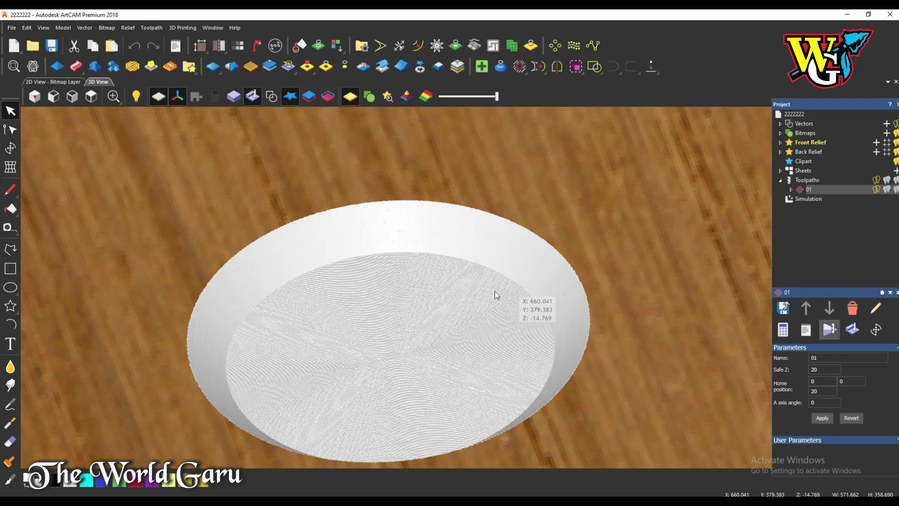
pyautogui.moveTo(499, 303); pyautogui.dragTo(440, 249)
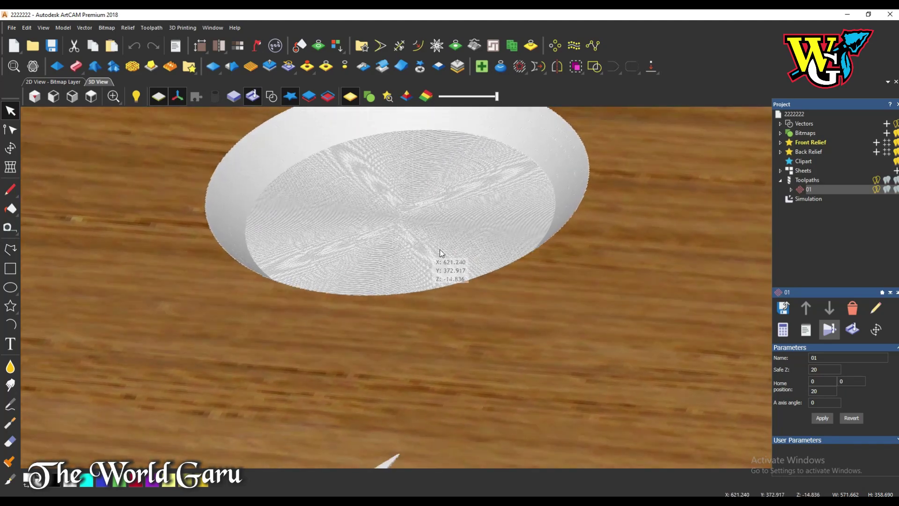
pyautogui.scroll(-5, 450, 267)
pyautogui.moveTo(493, 291); pyautogui.dragTo(344, 331)
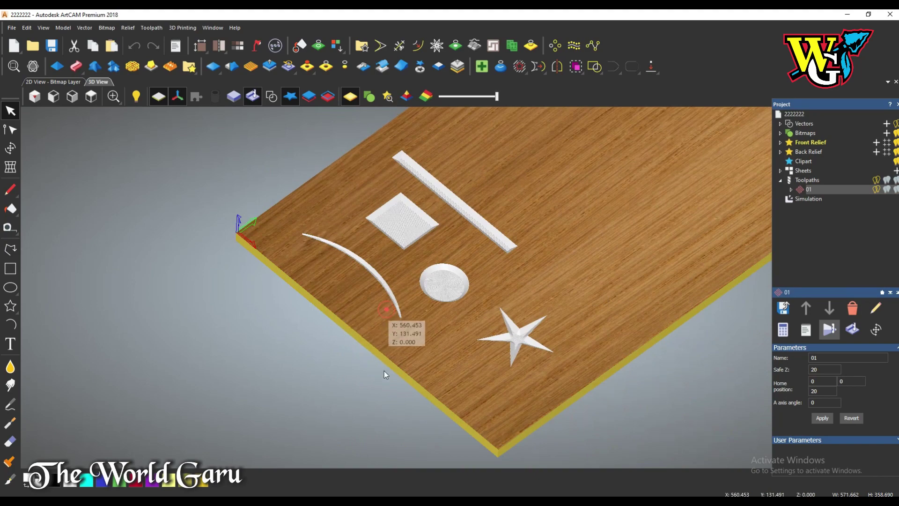
pyautogui.moveTo(384, 371); pyautogui.dragTo(378, 272)
pyautogui.scroll(3, 378, 269)
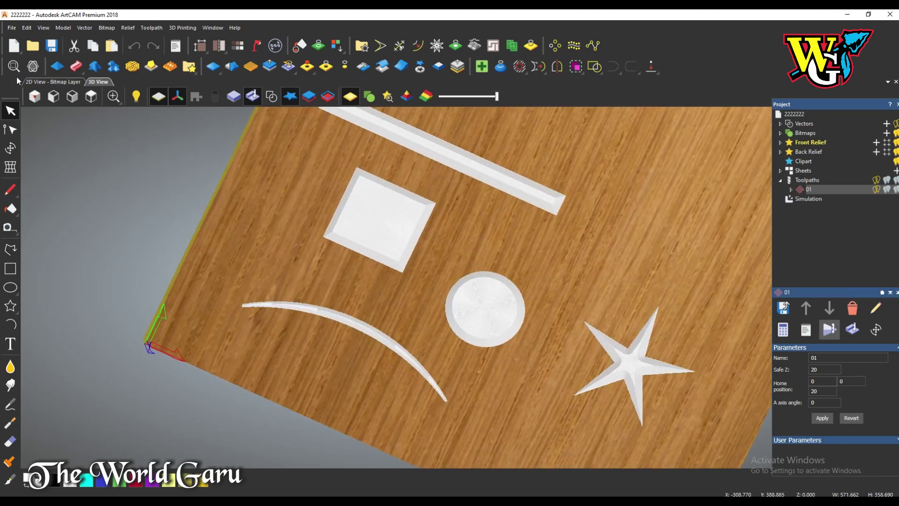
# Step: Select all the test shape vectors in the 2D view and delete them
pyautogui.click(53, 82)
pyautogui.scroll(-3, 491, 266)
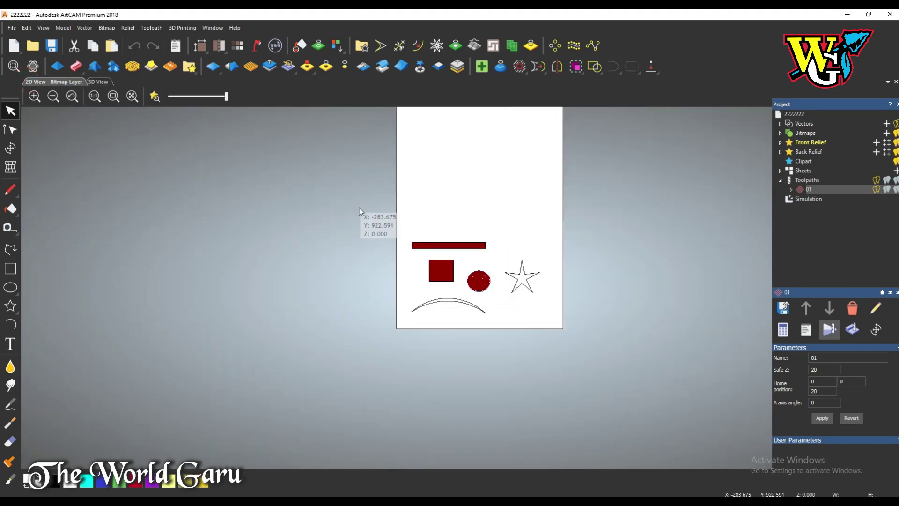
pyautogui.moveTo(360, 211); pyautogui.dragTo(580, 325)
pyautogui.scroll(4, 428, 243)
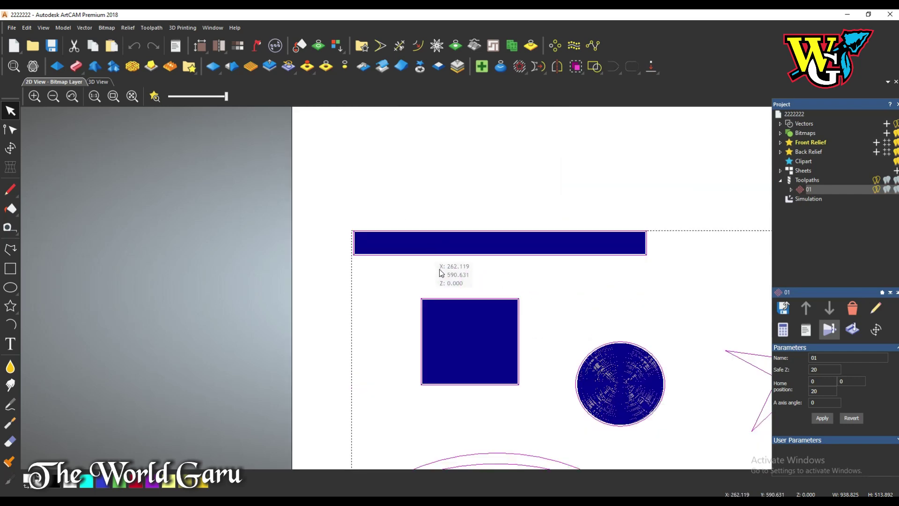
pyautogui.click(510, 301)
pyautogui.scroll(-5, 450, 321)
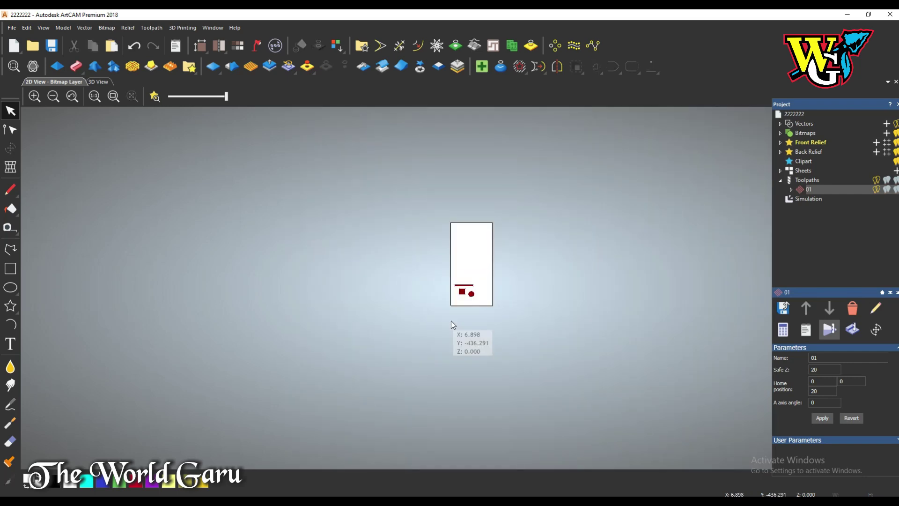
pyautogui.scroll(5, 463, 288)
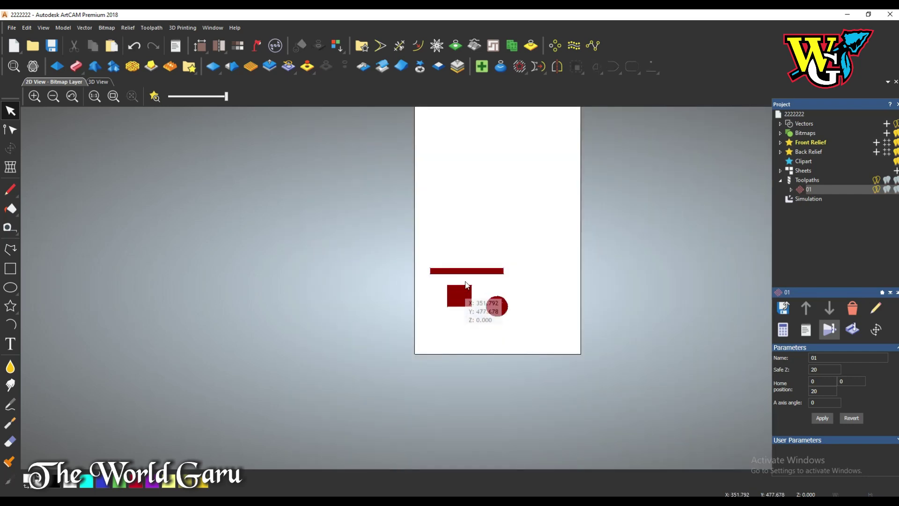
# Step: Import the ornamental panel design as vectors onto the current layer
pyautogui.click(84, 28)
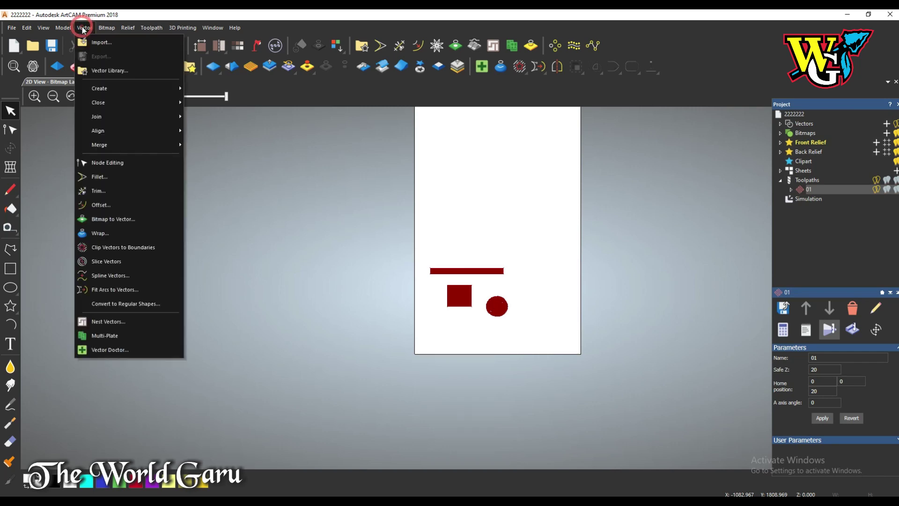
pyautogui.click(93, 43)
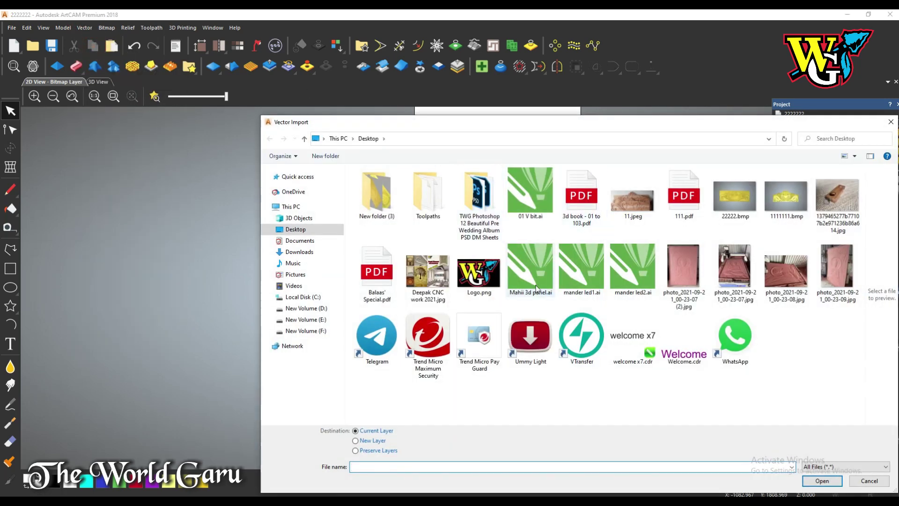
pyautogui.click(832, 481)
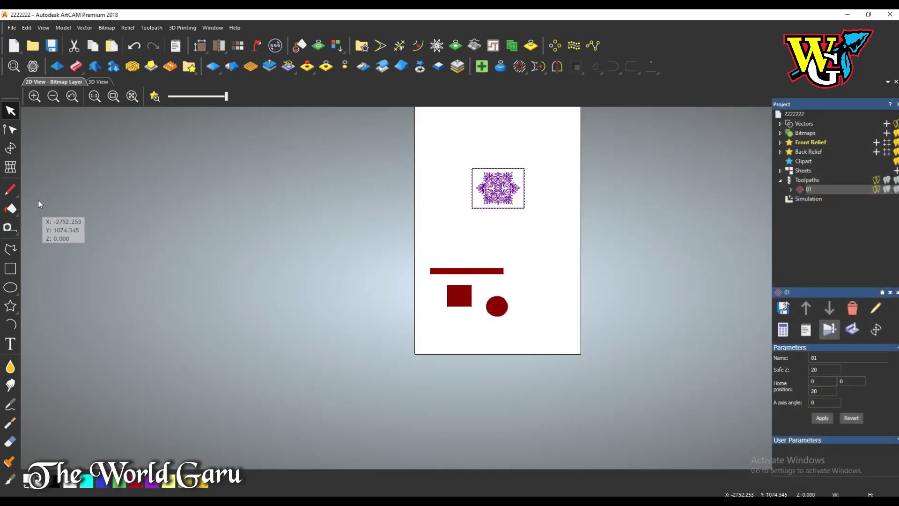
# Step: Move the imported ornamental panel to origin position X 0, Y 0 with the Transform tool
pyautogui.click(10, 148)
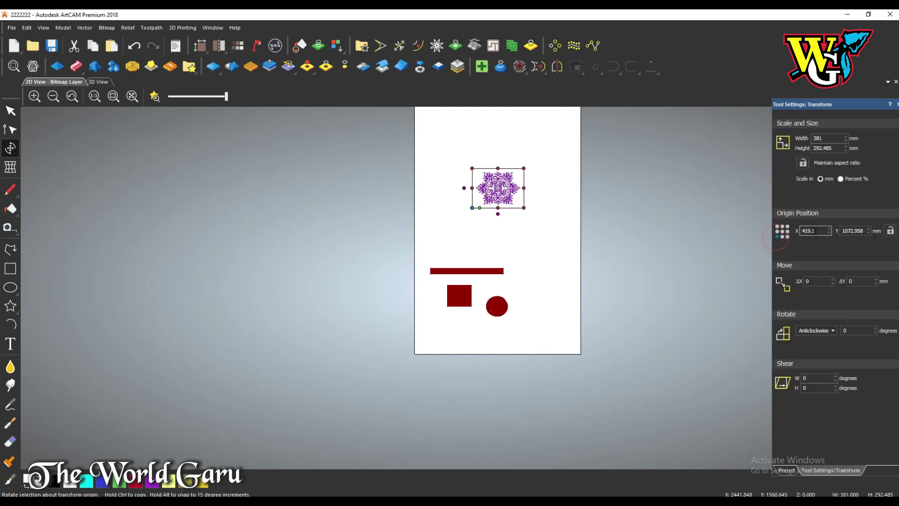
pyautogui.click(817, 231)
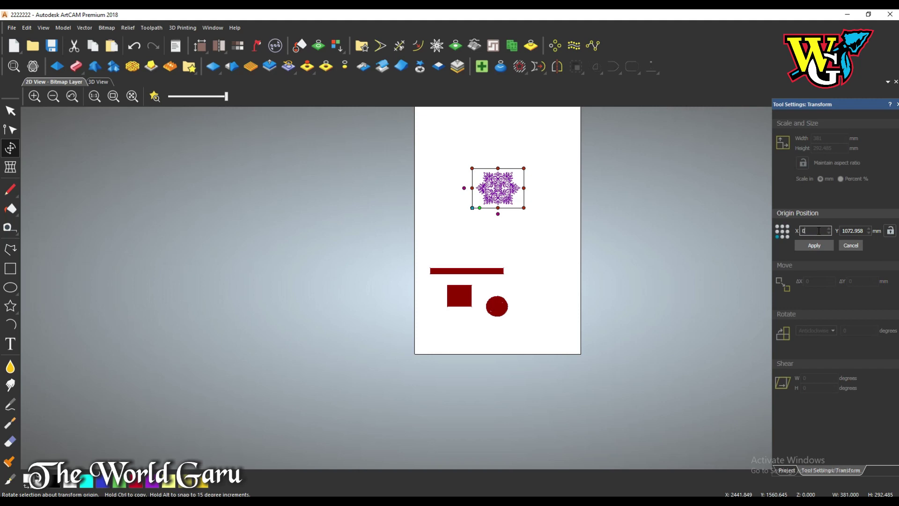
pyautogui.click(827, 247)
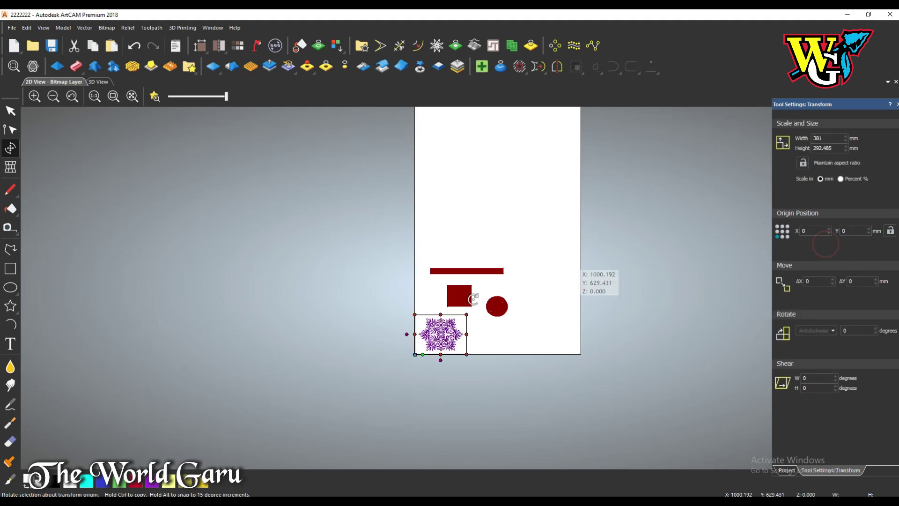
pyautogui.scroll(5, 461, 339)
pyautogui.scroll(-2, 463, 338)
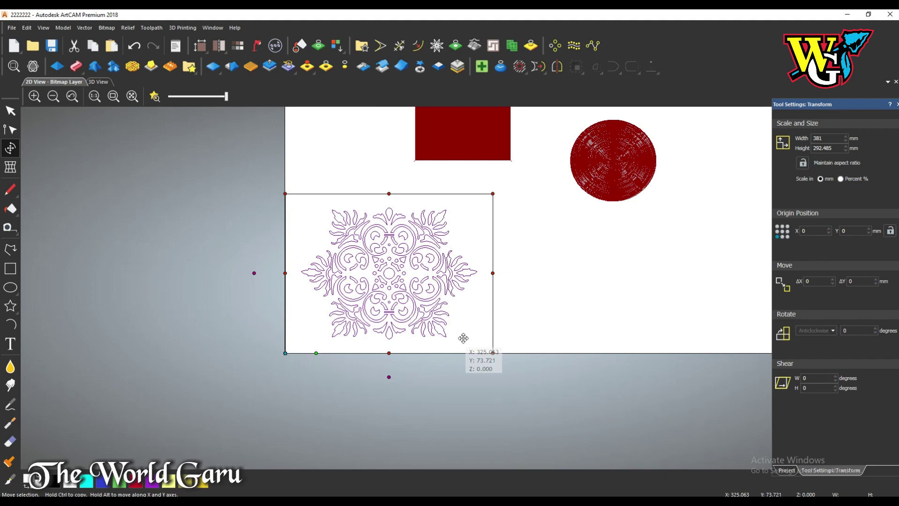
pyautogui.click(532, 256)
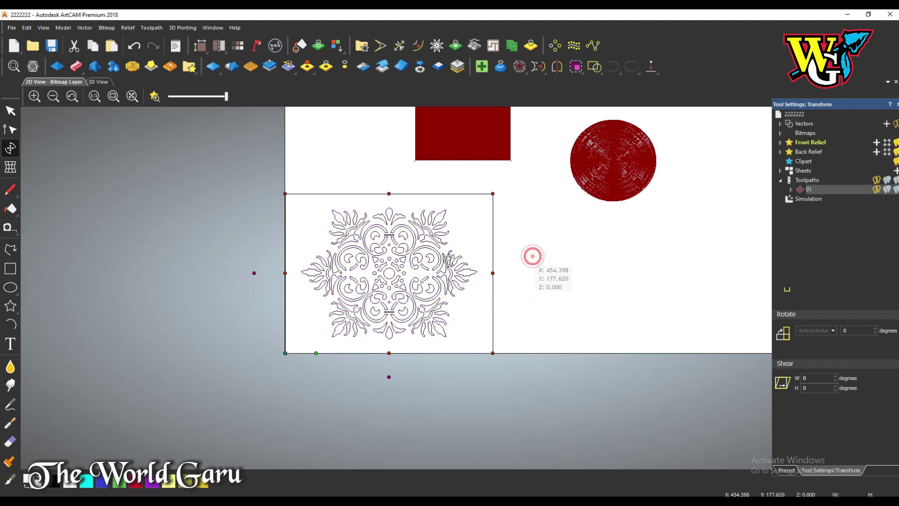
# Step: Edit toolpath 01, select the ornament vectors without the rectangular border, and try to calculate the V-Bit Carving
pyautogui.click(876, 310)
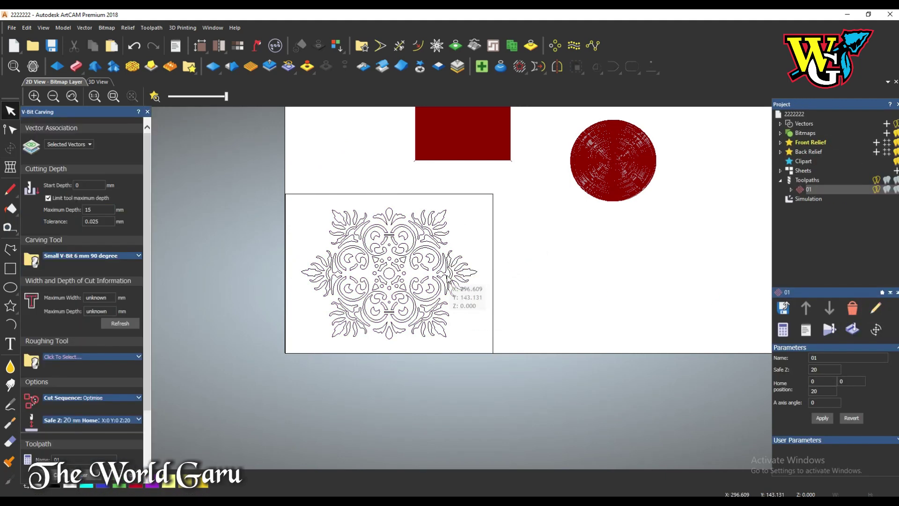
pyautogui.click(444, 280)
pyautogui.moveTo(268, 177); pyautogui.dragTo(487, 354)
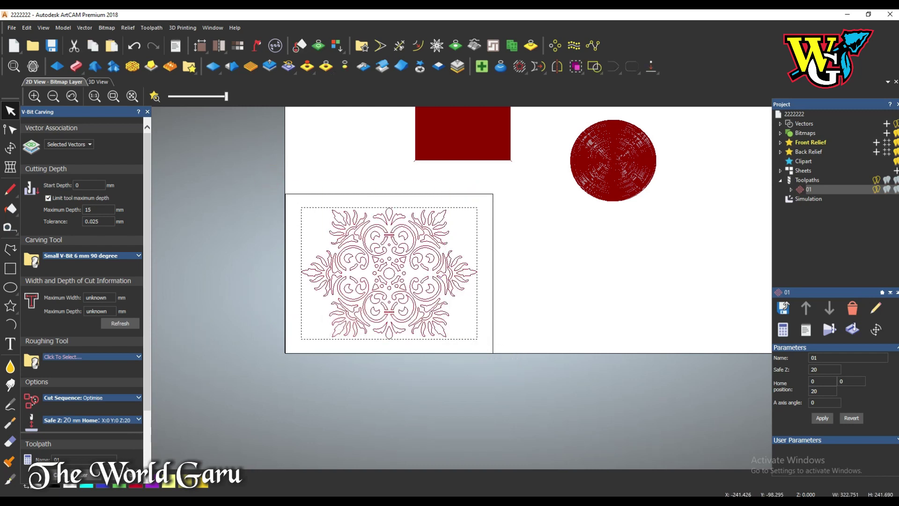
pyautogui.scroll(-2, 94, 407)
pyautogui.click(71, 474)
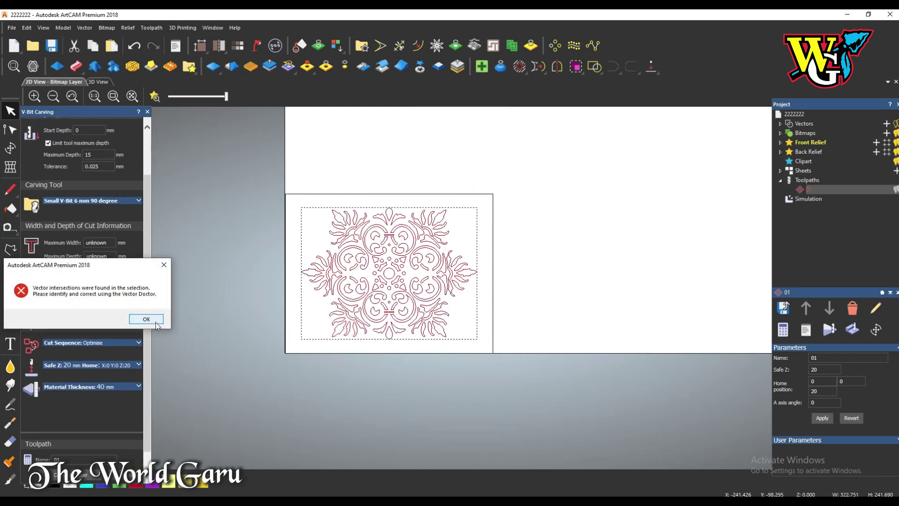
pyautogui.click(146, 318)
# Step: Check the ornament vectors for coincident points and vector intersections using the Vector Doctor with a 0.01 tolerance
pyautogui.scroll(3, 365, 265)
pyautogui.scroll(-2, 362, 255)
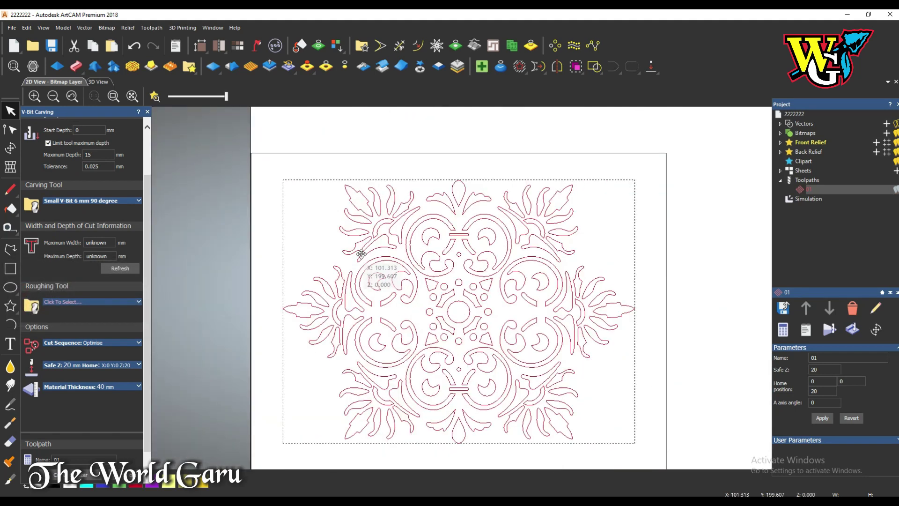
pyautogui.click(480, 68)
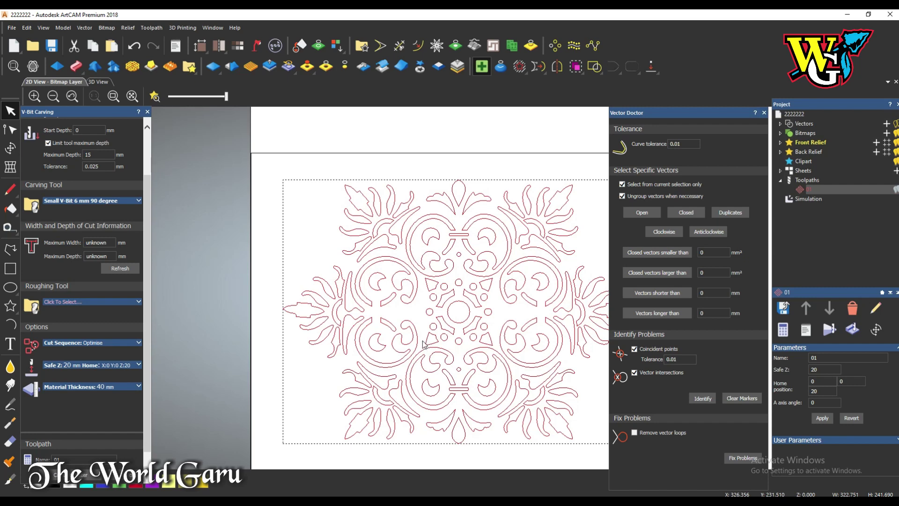
pyautogui.click(707, 398)
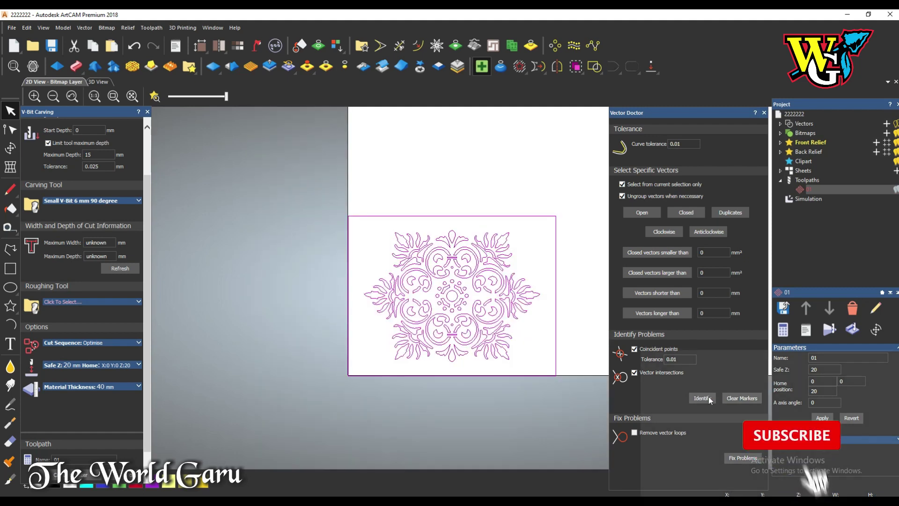
pyautogui.scroll(3, 496, 291)
pyautogui.scroll(-3, 496, 291)
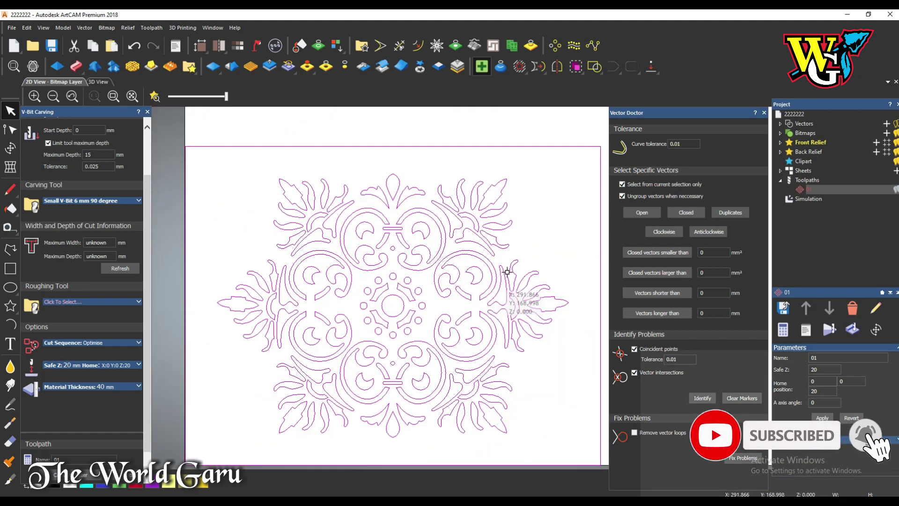
pyautogui.click(542, 200)
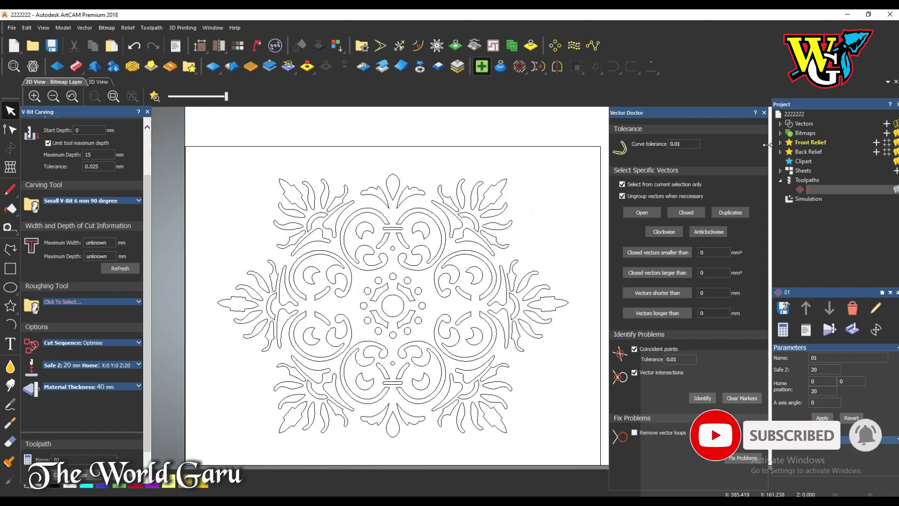
pyautogui.click(764, 113)
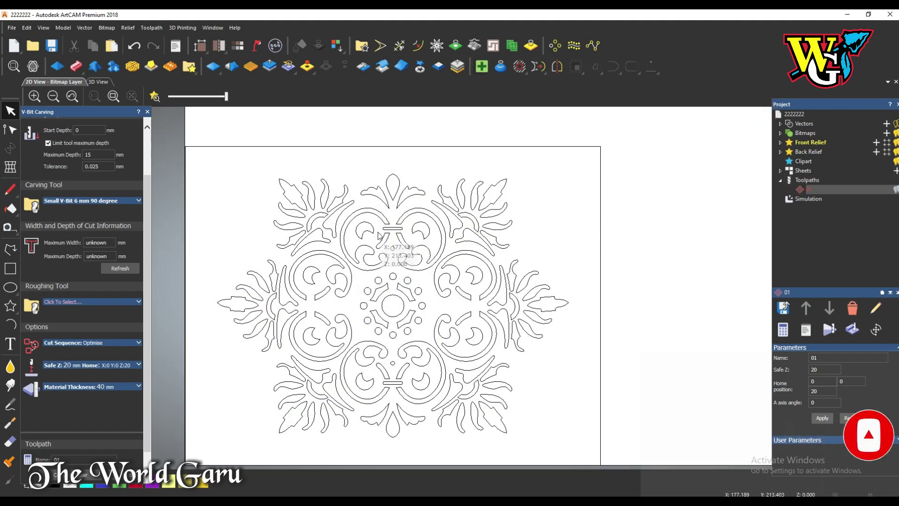
# Step: Reselect the ornament vectors inside the border and calculate V-Bit Carving toolpath 01 for them
pyautogui.scroll(-3, 398, 248)
pyautogui.moveTo(378, 225); pyautogui.dragTo(490, 333)
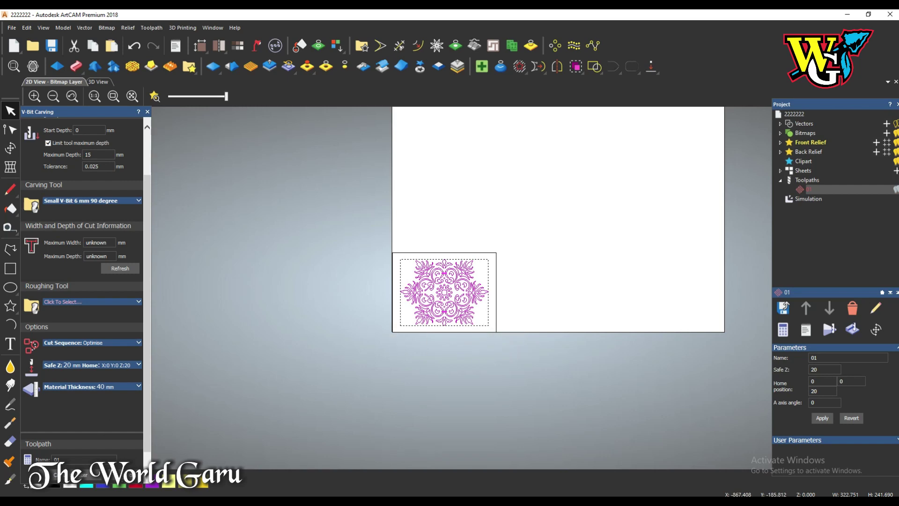
pyautogui.scroll(5, 451, 287)
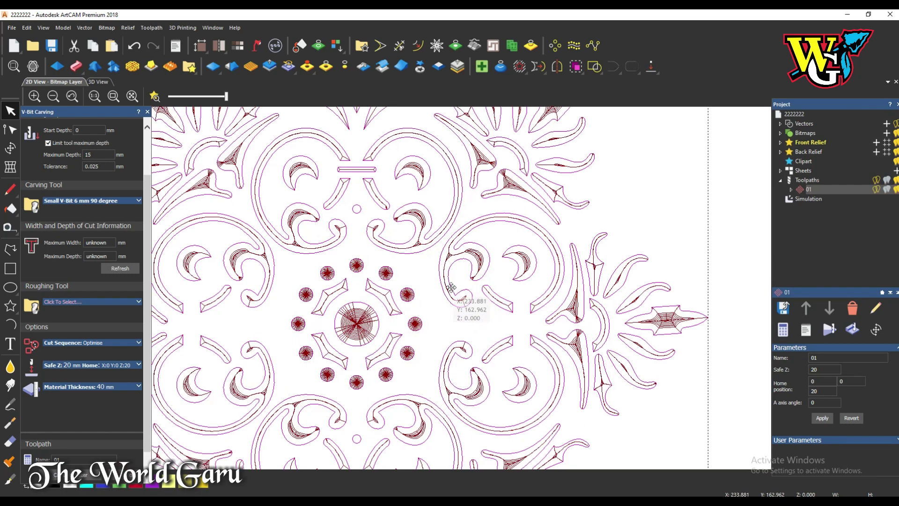
pyautogui.scroll(-2, 451, 287)
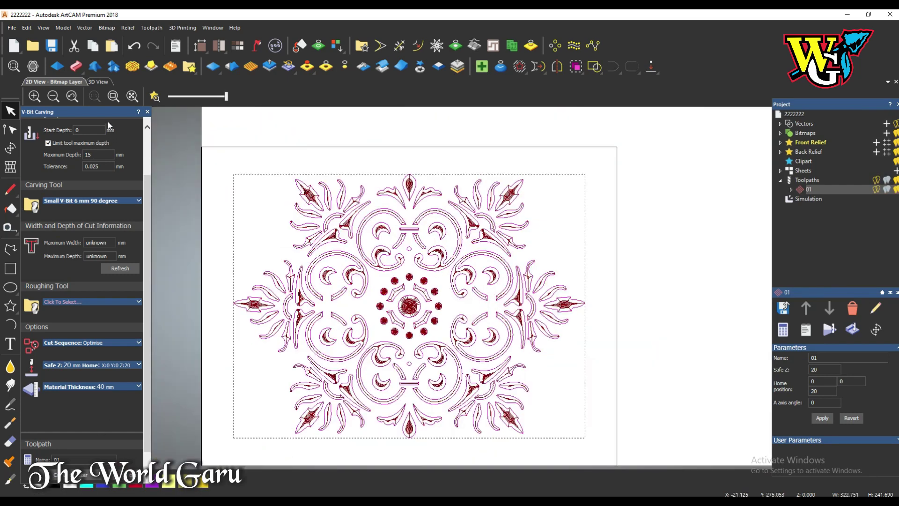
pyautogui.click(148, 112)
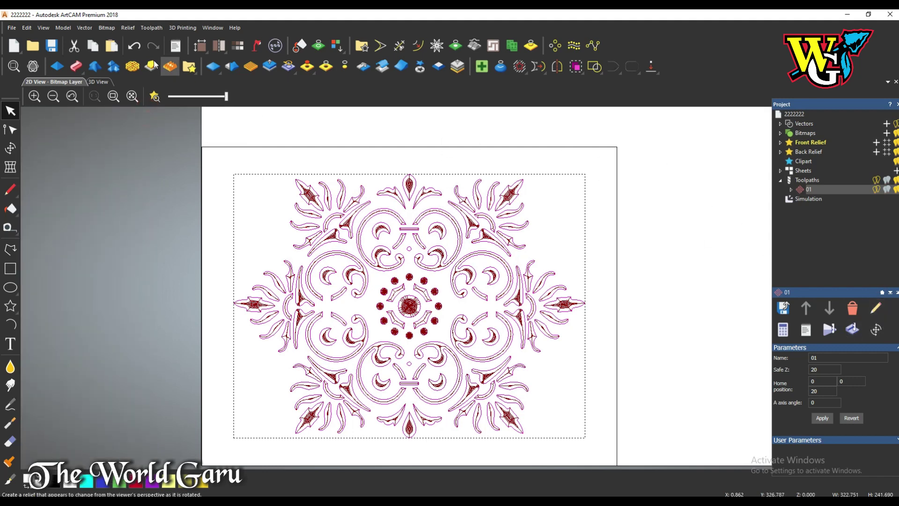
# Step: Simulate toolpath 01 on the whole model at standard resolution, running it at fast speed
pyautogui.click(806, 200)
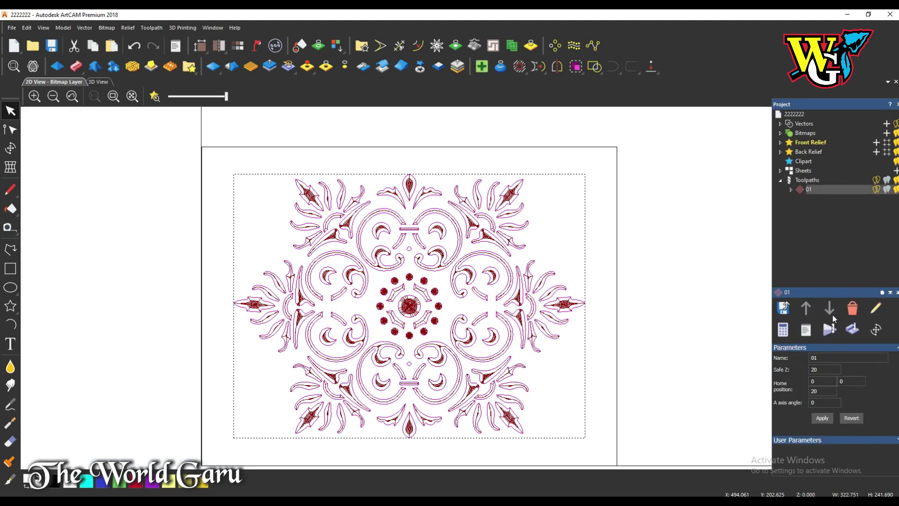
pyautogui.click(830, 329)
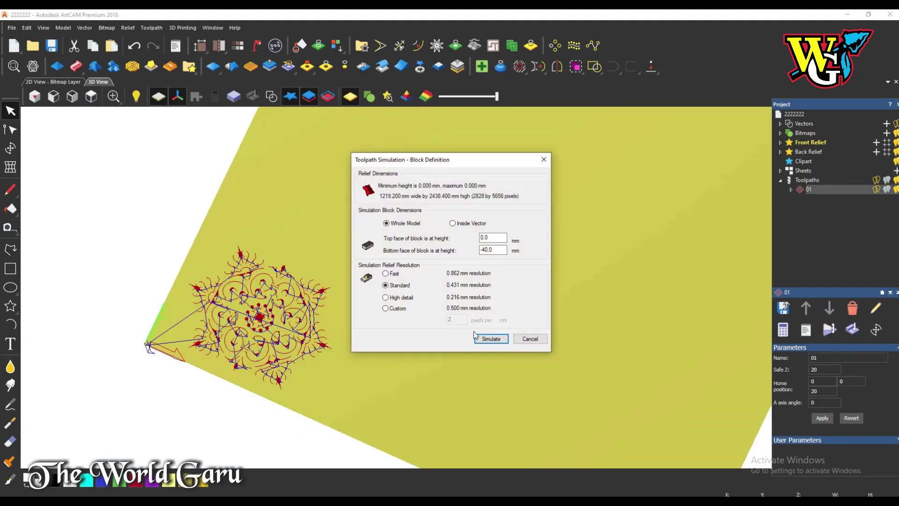
pyautogui.click(648, 411)
pyautogui.click(492, 339)
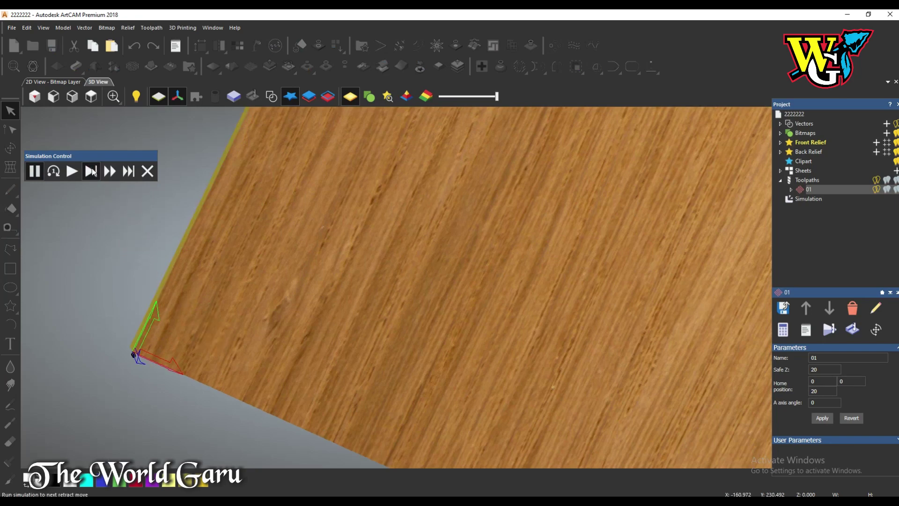
pyautogui.scroll(3, 192, 312)
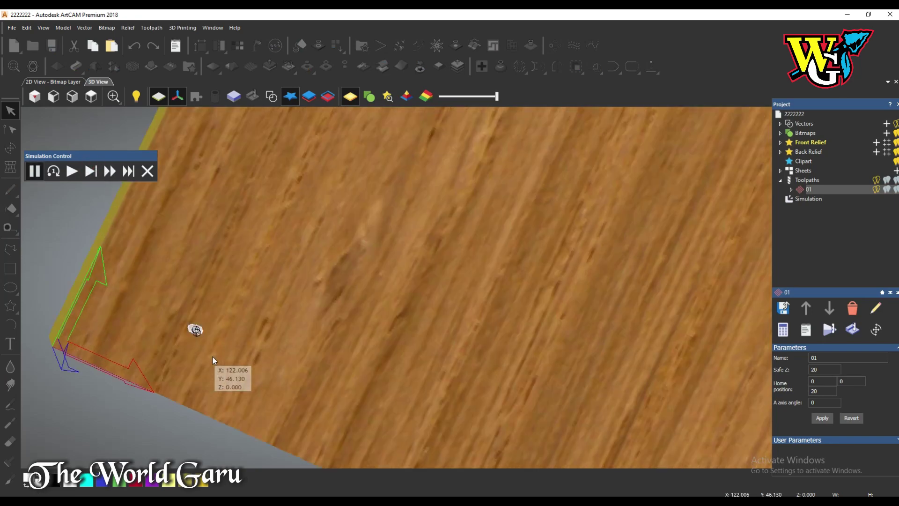
pyautogui.click(109, 172)
pyautogui.scroll(-5, 268, 352)
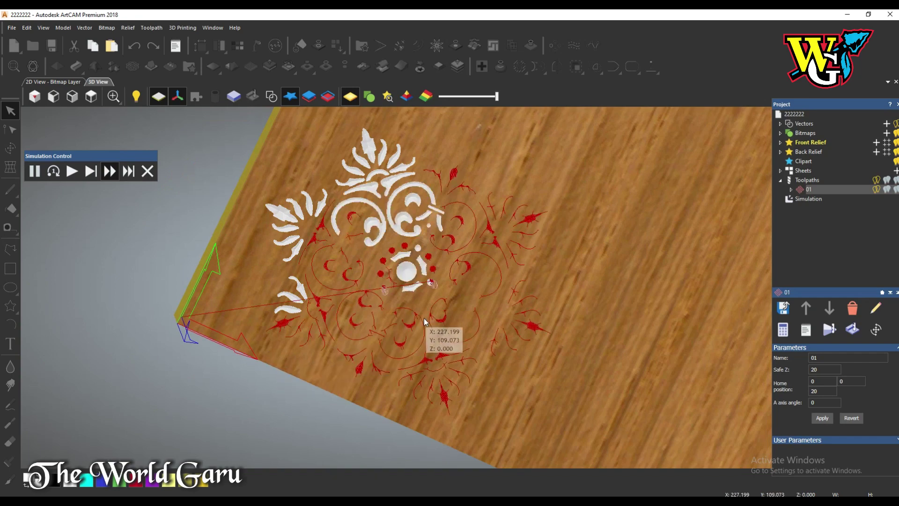
# Step: Examine the carved ornament in 3D and review toolpath 01's V-Bit Carving depth and tool settings
pyautogui.moveTo(504, 386); pyautogui.dragTo(468, 272)
pyautogui.scroll(5, 374, 261)
pyautogui.scroll(-2, 378, 311)
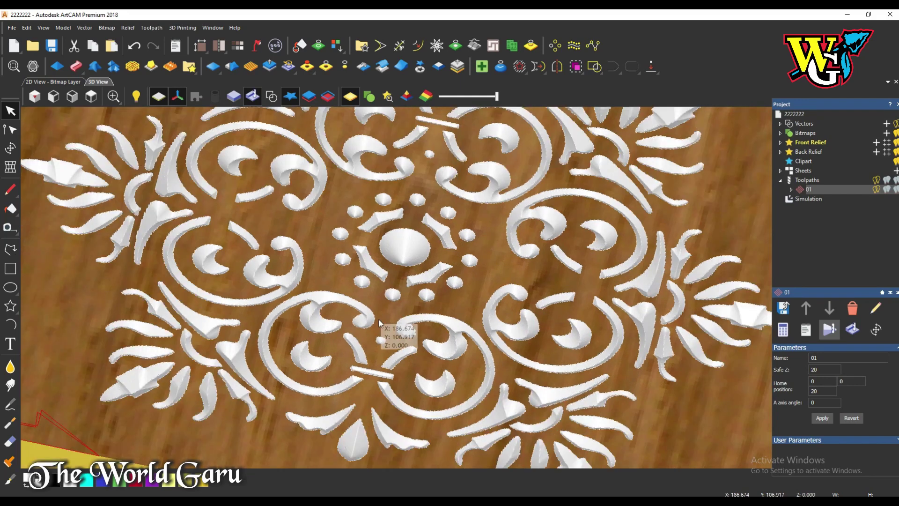
pyautogui.scroll(-5, 434, 374)
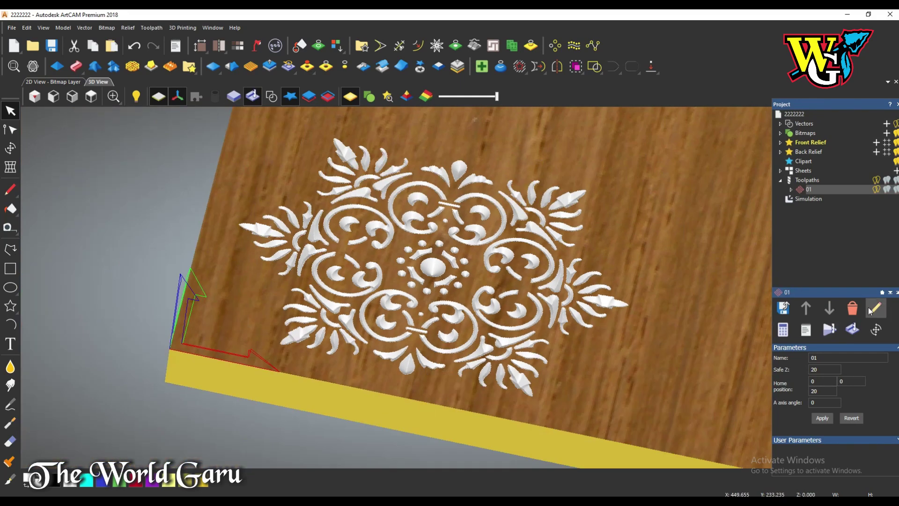
pyautogui.click(872, 308)
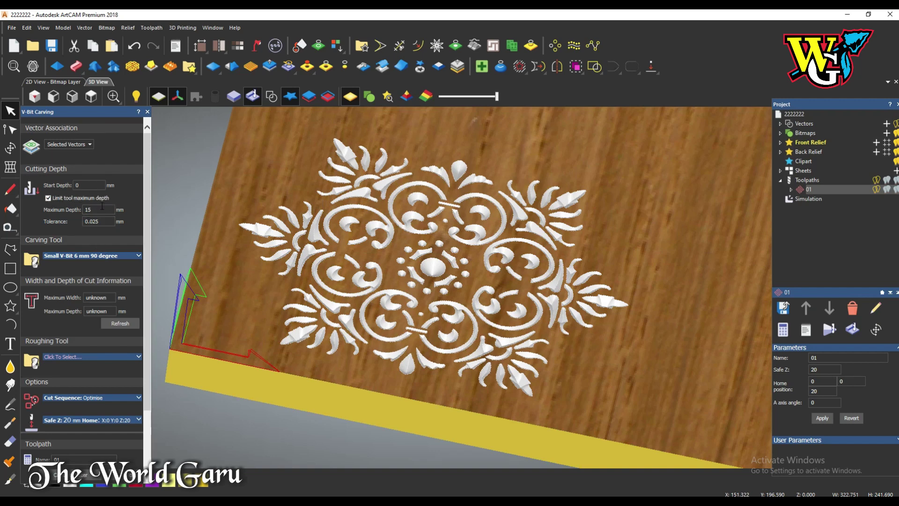
pyautogui.click(81, 186)
pyautogui.scroll(-2, 69, 344)
pyautogui.scroll(2, 80, 279)
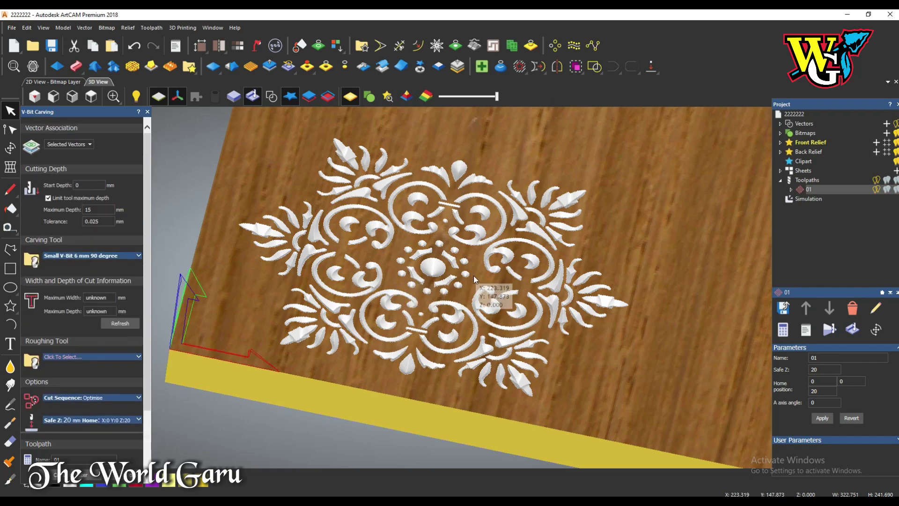
# Step: Colour the carved areas of the simulated ornament red
pyautogui.scroll(4, 473, 275)
pyautogui.scroll(-2, 401, 291)
pyautogui.moveTo(415, 299); pyautogui.dragTo(417, 245)
pyautogui.click(136, 486)
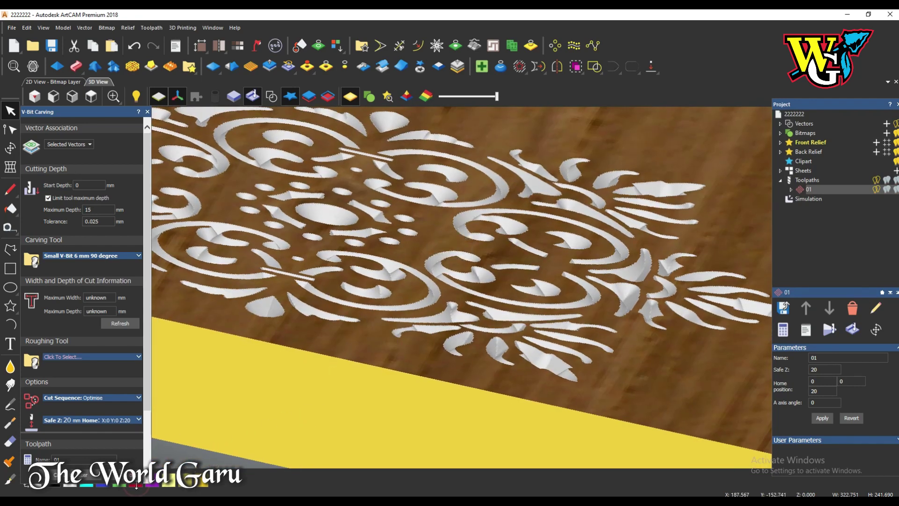
# Step: Inspect the red carved grooves up close, close the V-Bit Carving settings, and view the ornament on the whole panel
pyautogui.scroll(5, 336, 347)
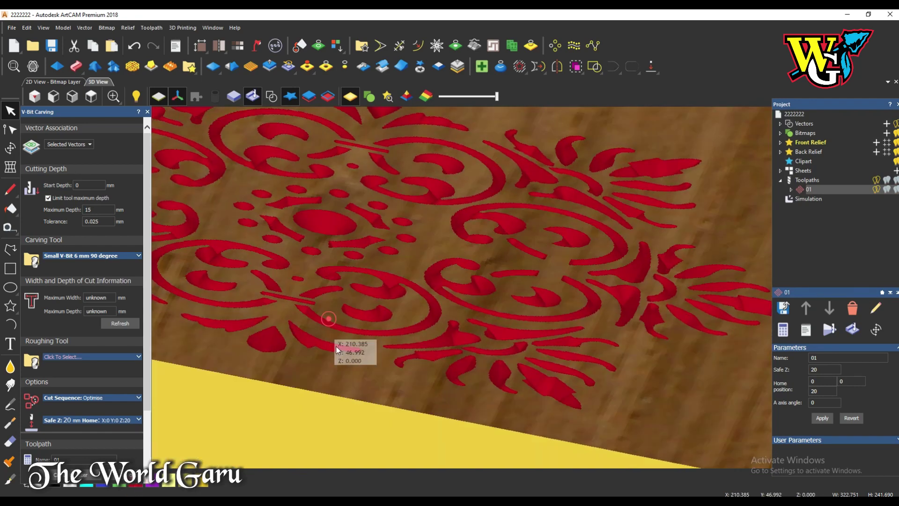
pyautogui.scroll(-6, 324, 380)
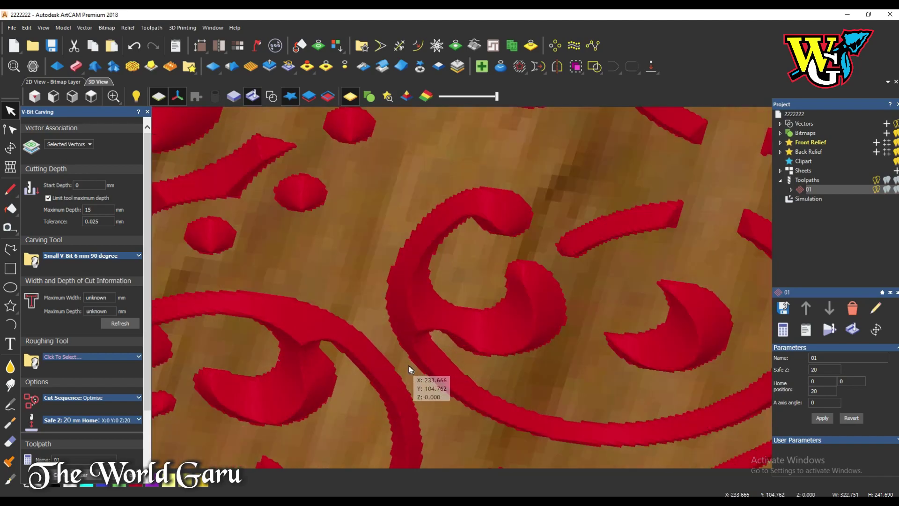
pyautogui.scroll(-4, 406, 364)
pyautogui.scroll(5, 359, 206)
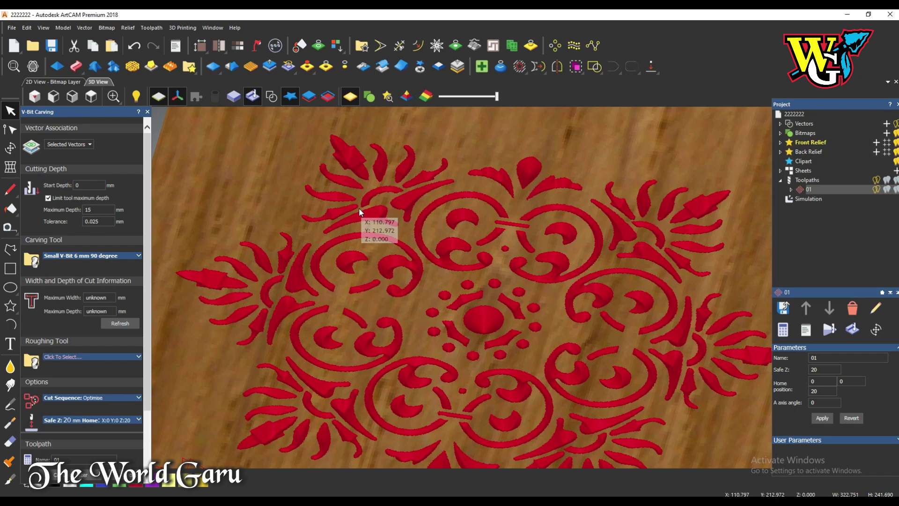
pyautogui.click(147, 112)
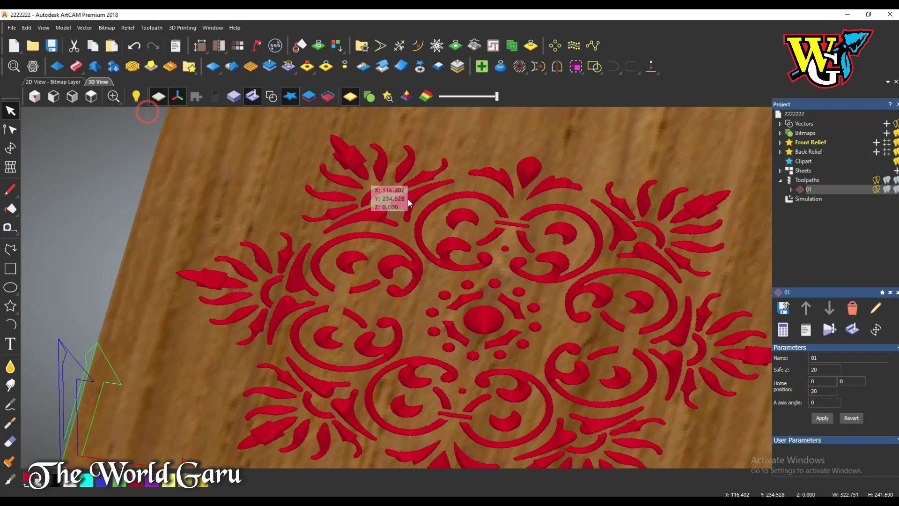
pyautogui.scroll(-4, 442, 259)
pyautogui.click(537, 298)
pyautogui.scroll(2, 534, 327)
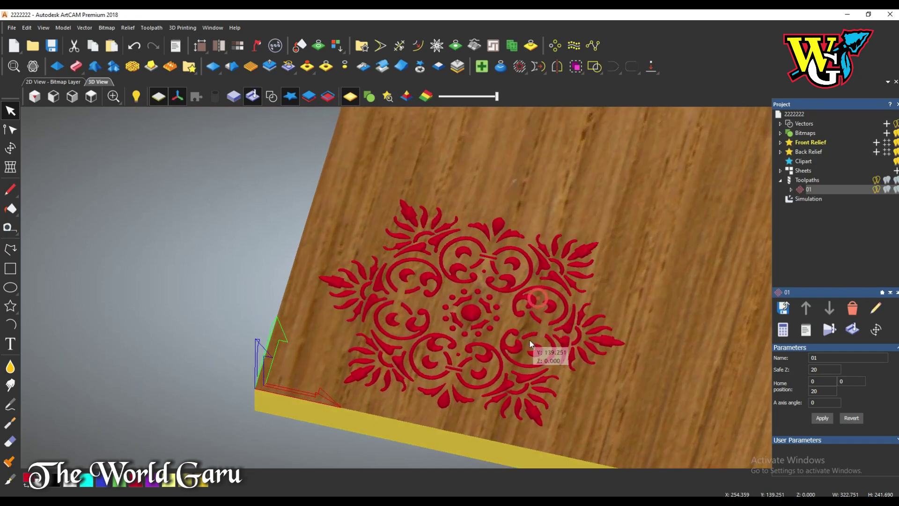
pyautogui.moveTo(530, 344); pyautogui.dragTo(620, 387)
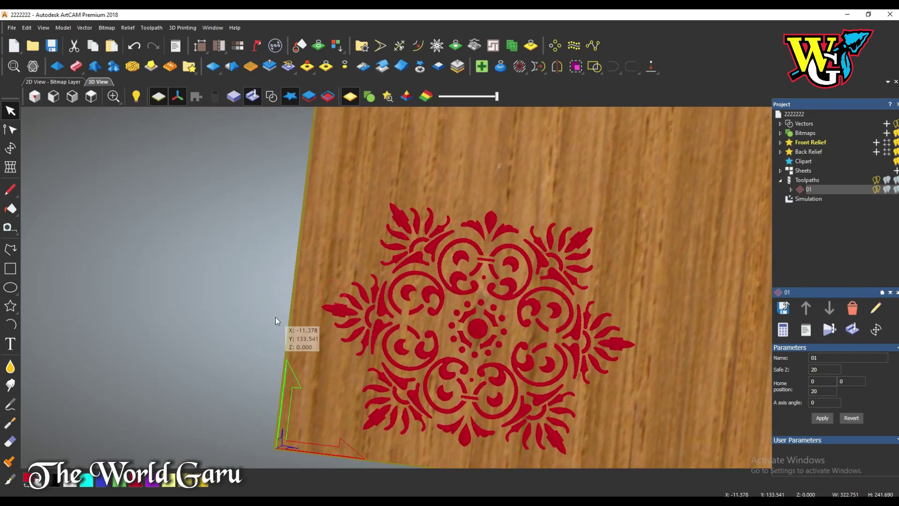
pyautogui.scroll(-2, 262, 311)
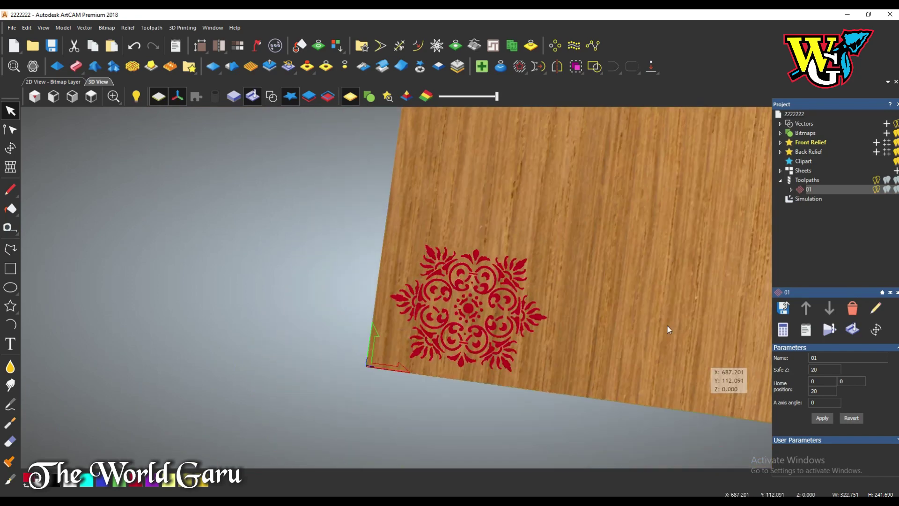